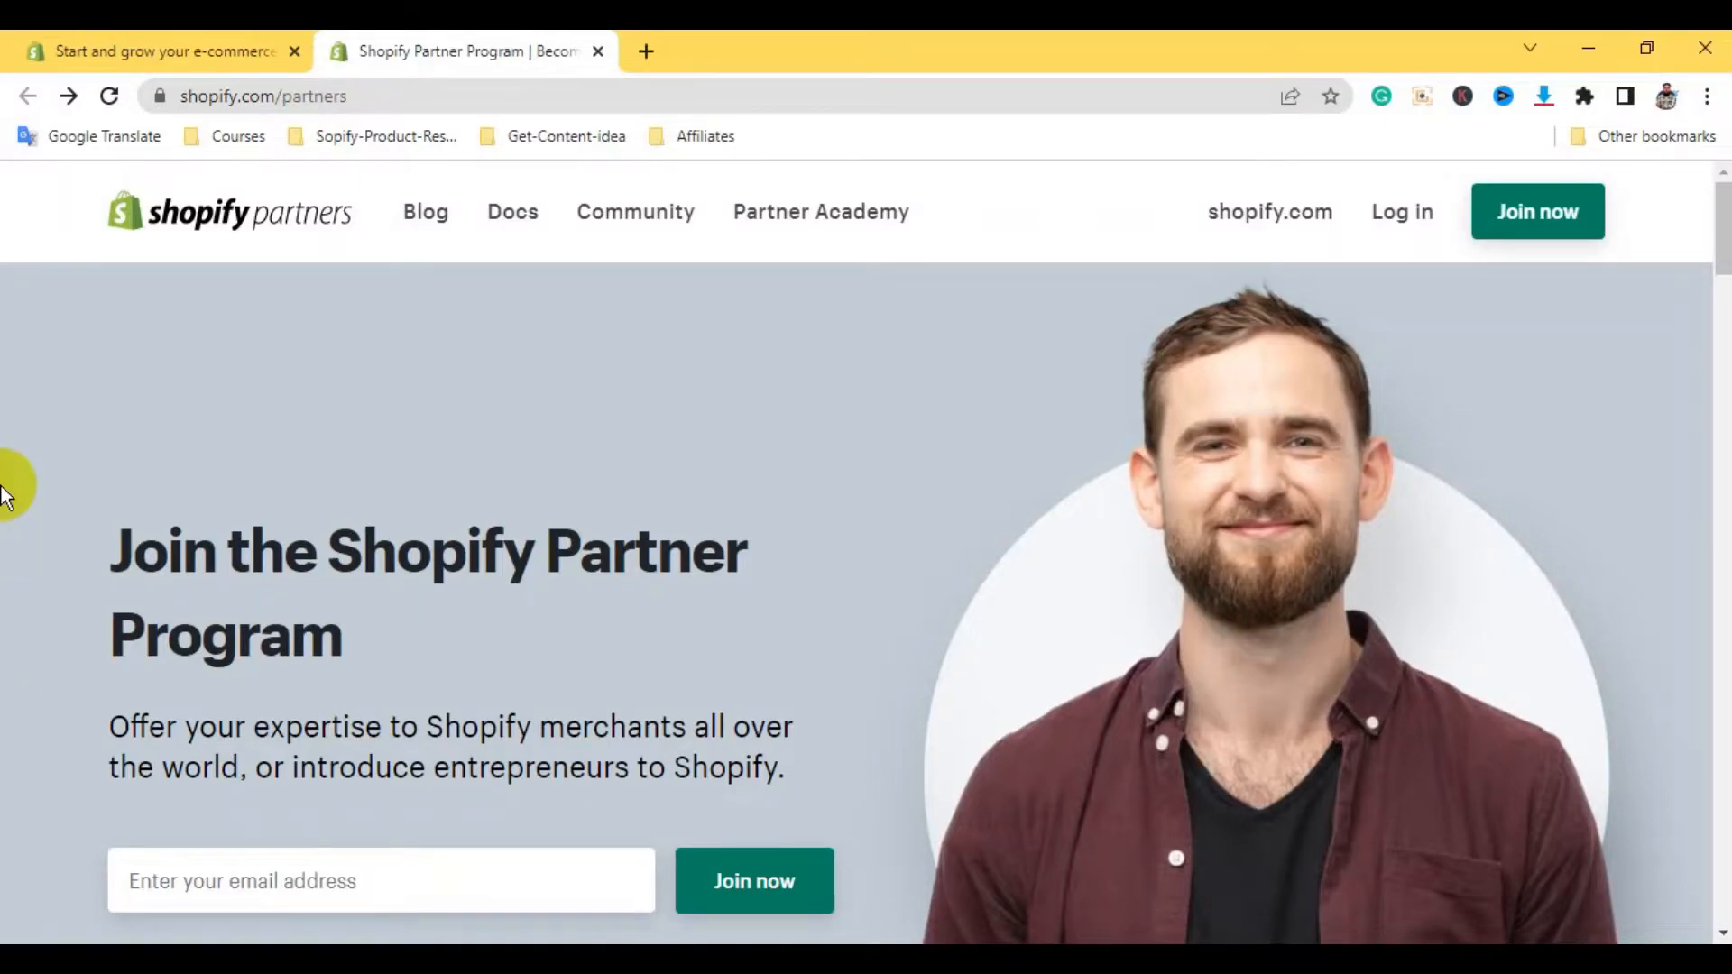
Switch to the shopify.com homepage tab and scroll through its sections, ending back at the top
left_click(127, 65)
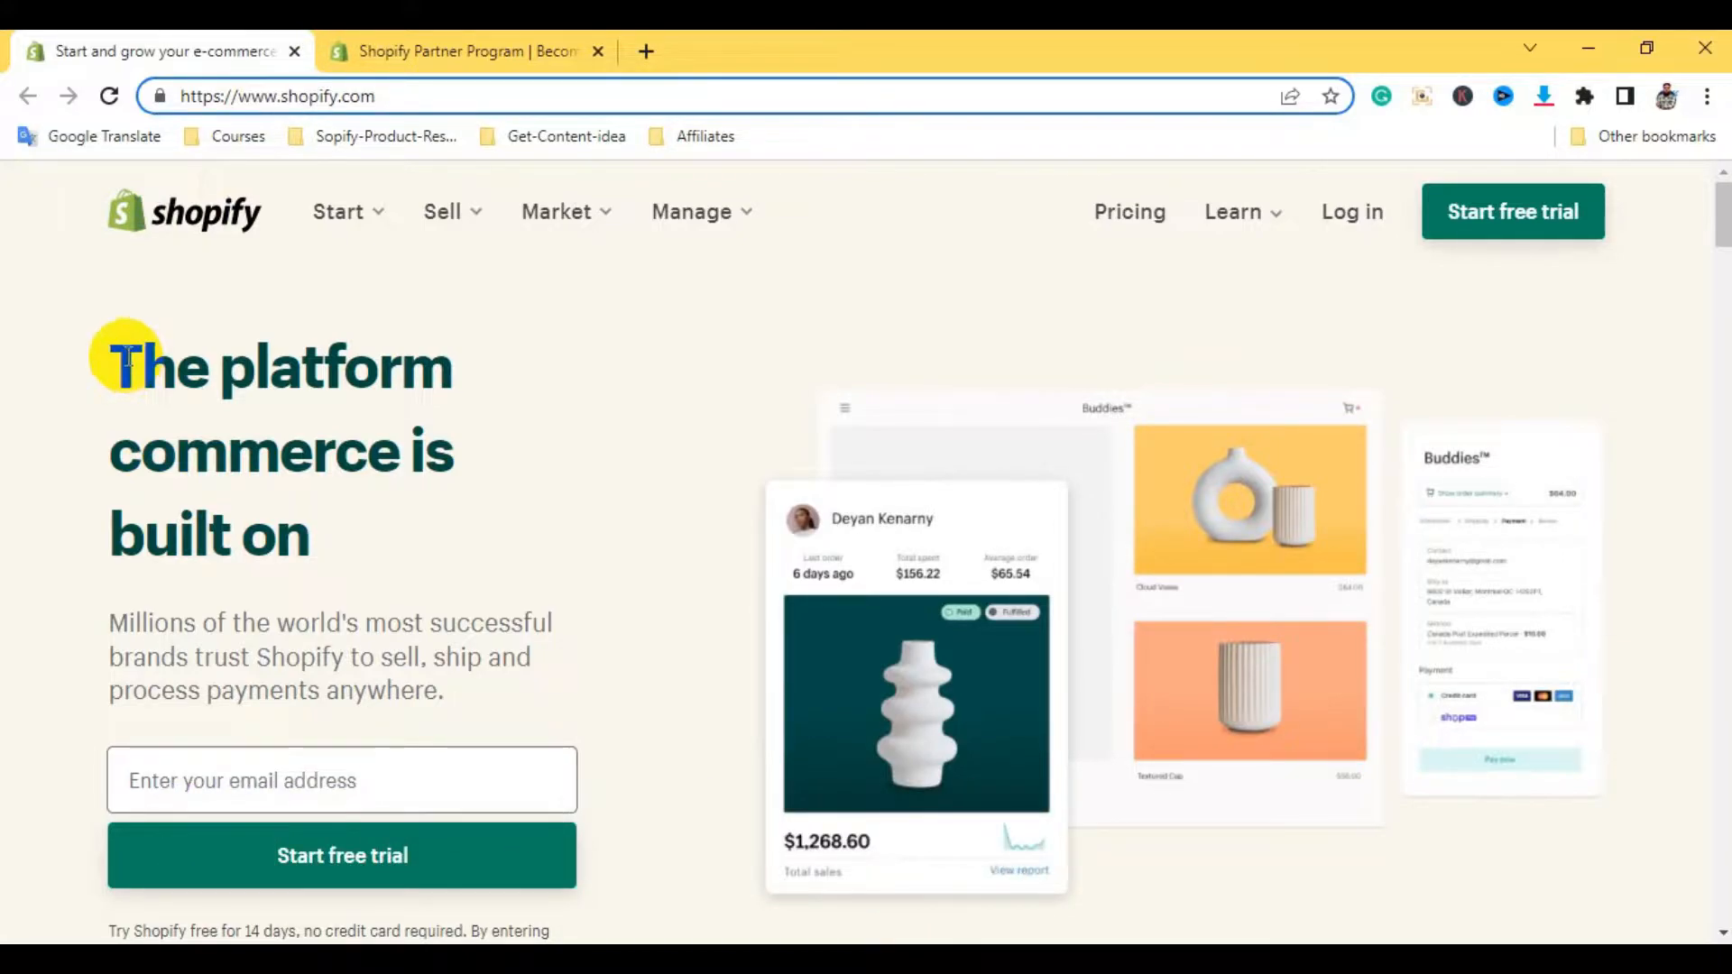
scroll(591, 582, "down", 5)
scroll(592, 582, "down", 5)
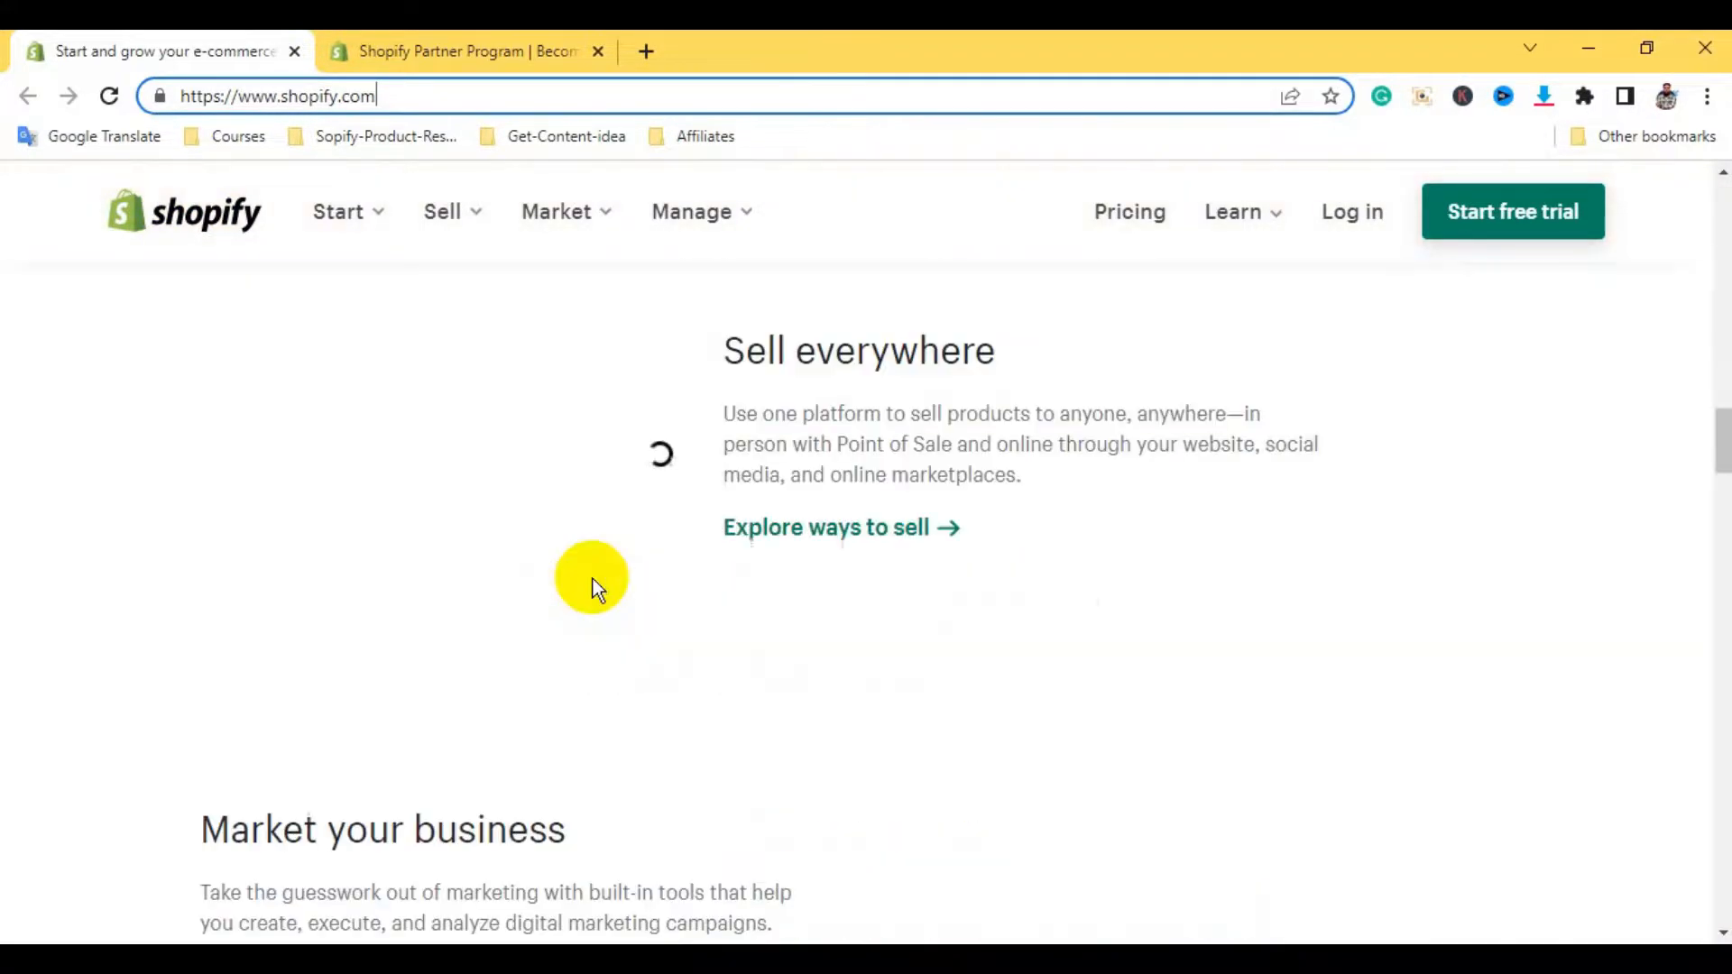
scroll(585, 586, "up", 3)
scroll(582, 587, "up", 5)
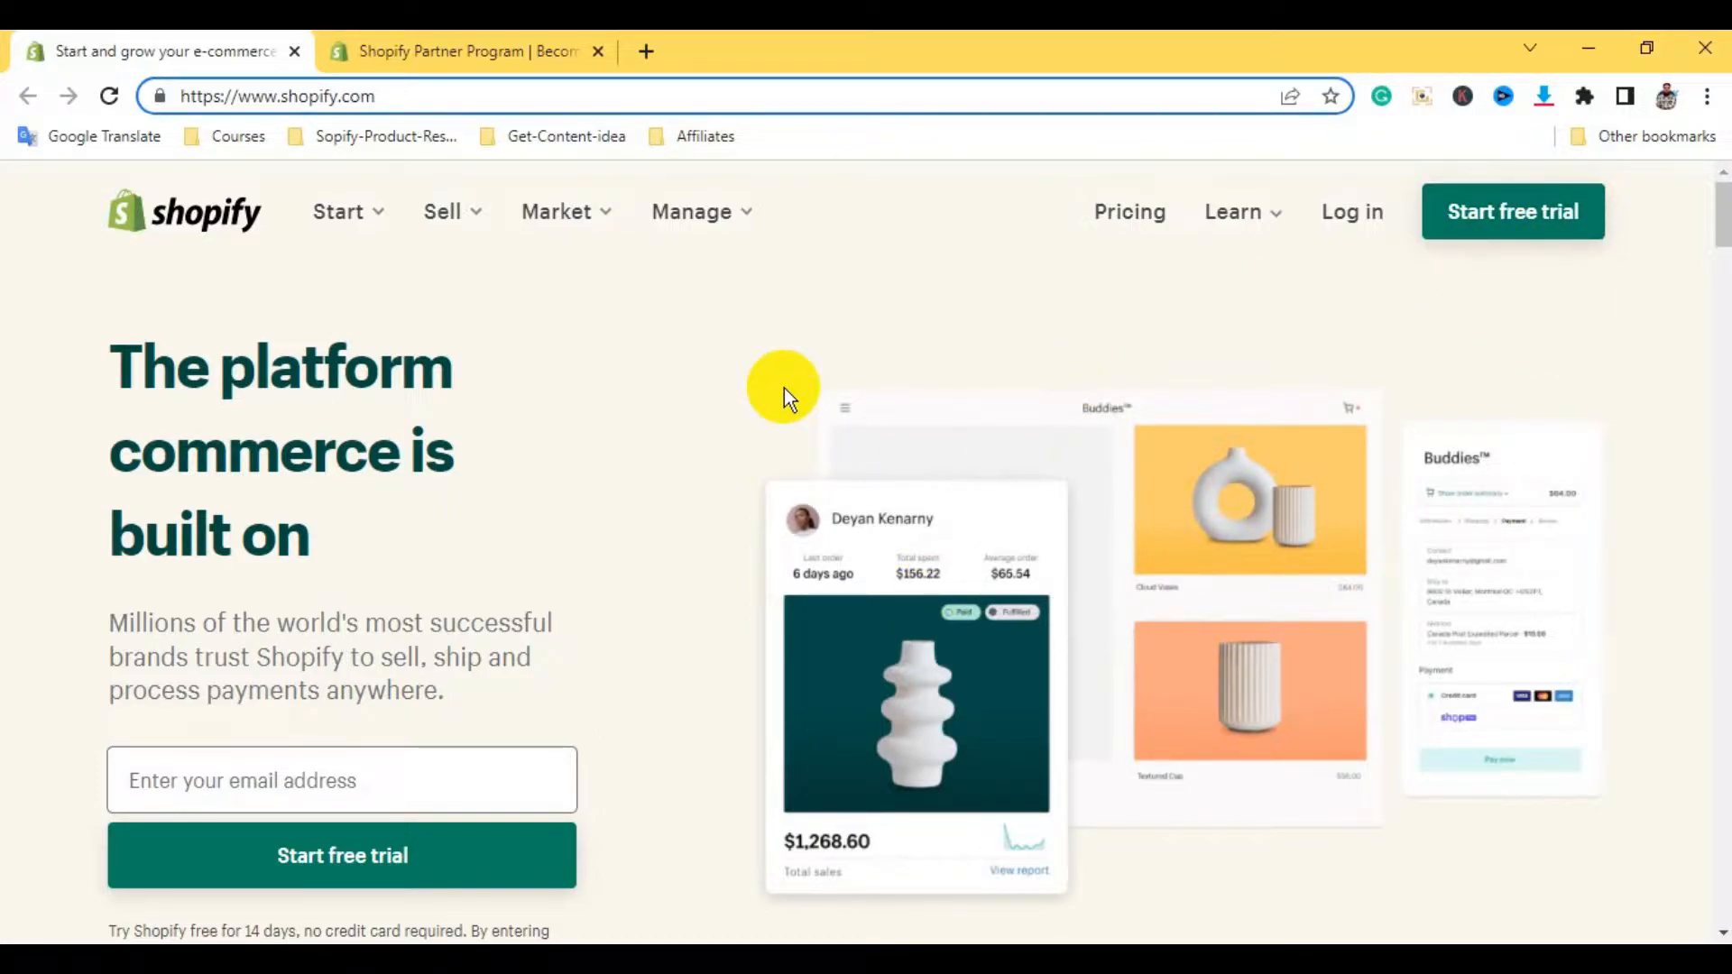
scroll(781, 388, "down", 15)
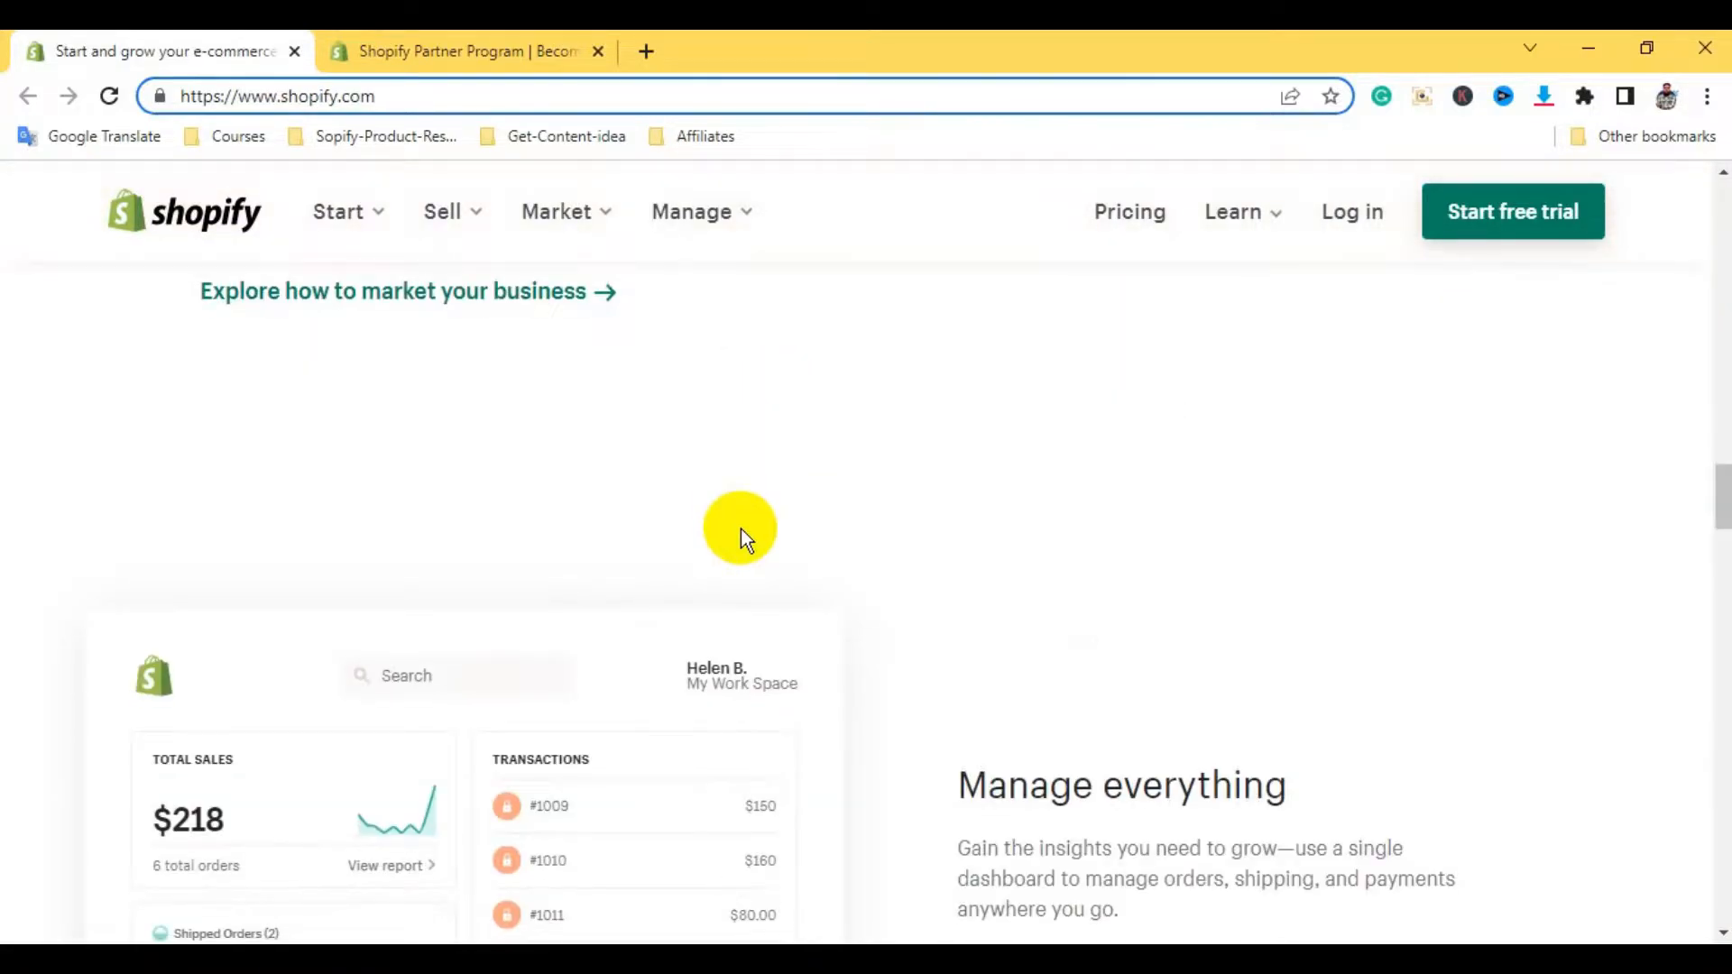
scroll(740, 528, "down", 20)
scroll(740, 529, "up", 20)
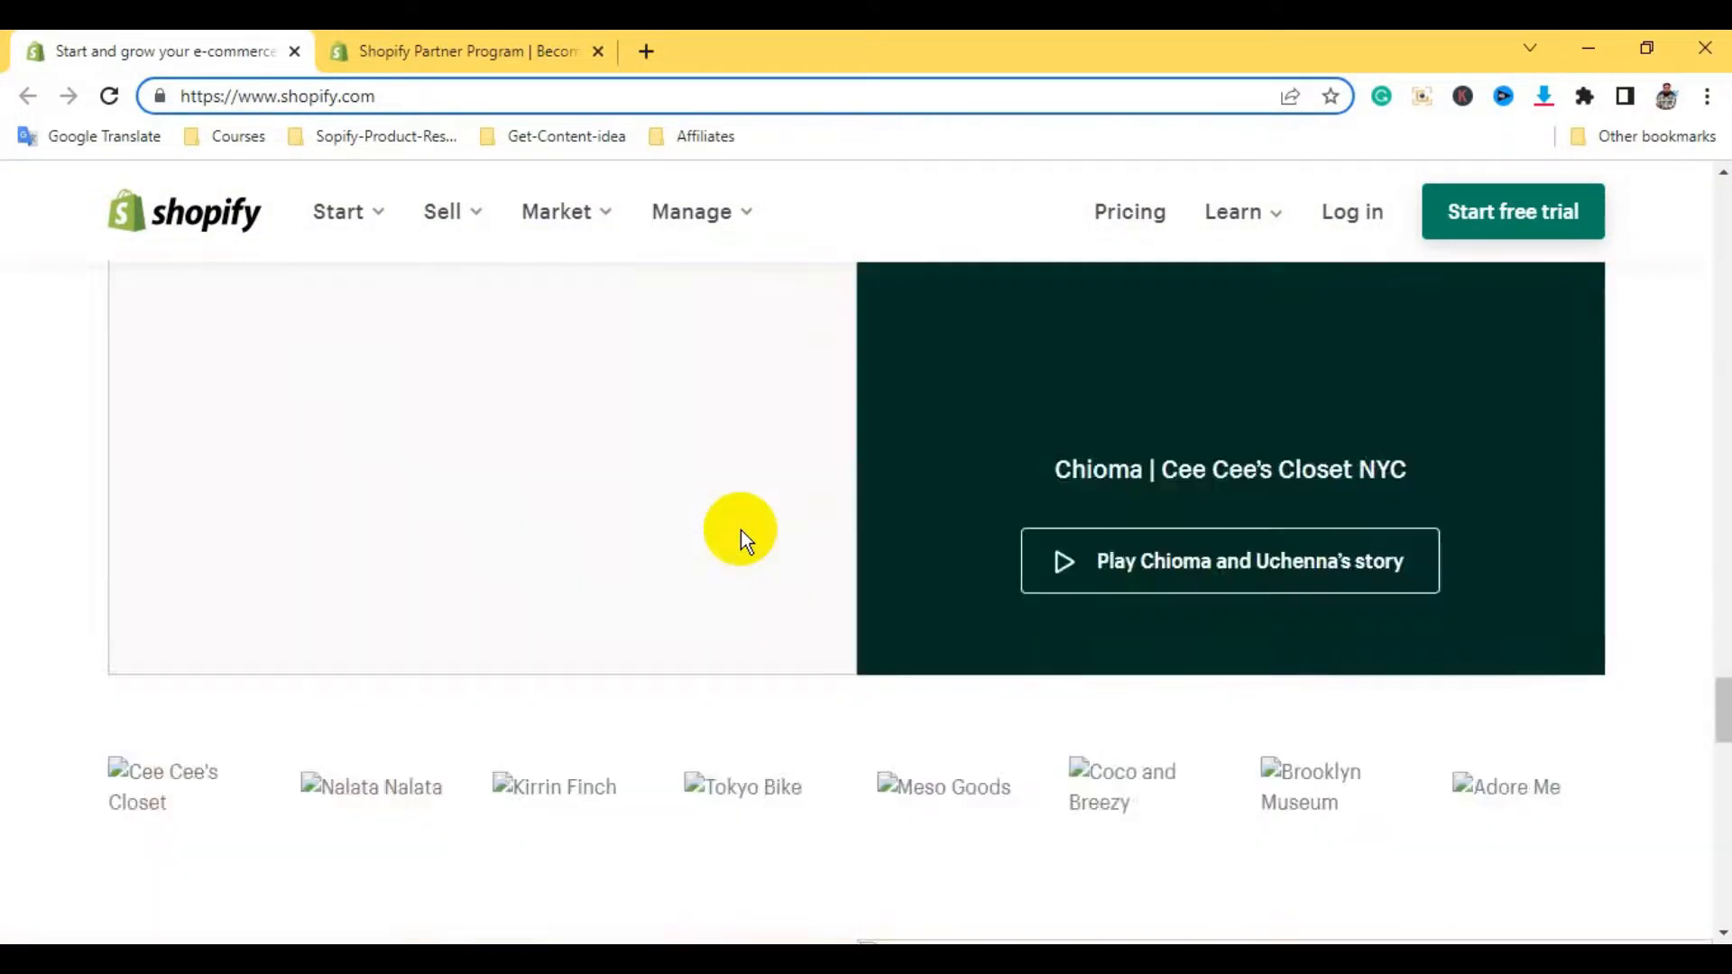
scroll(739, 529, "up", 10)
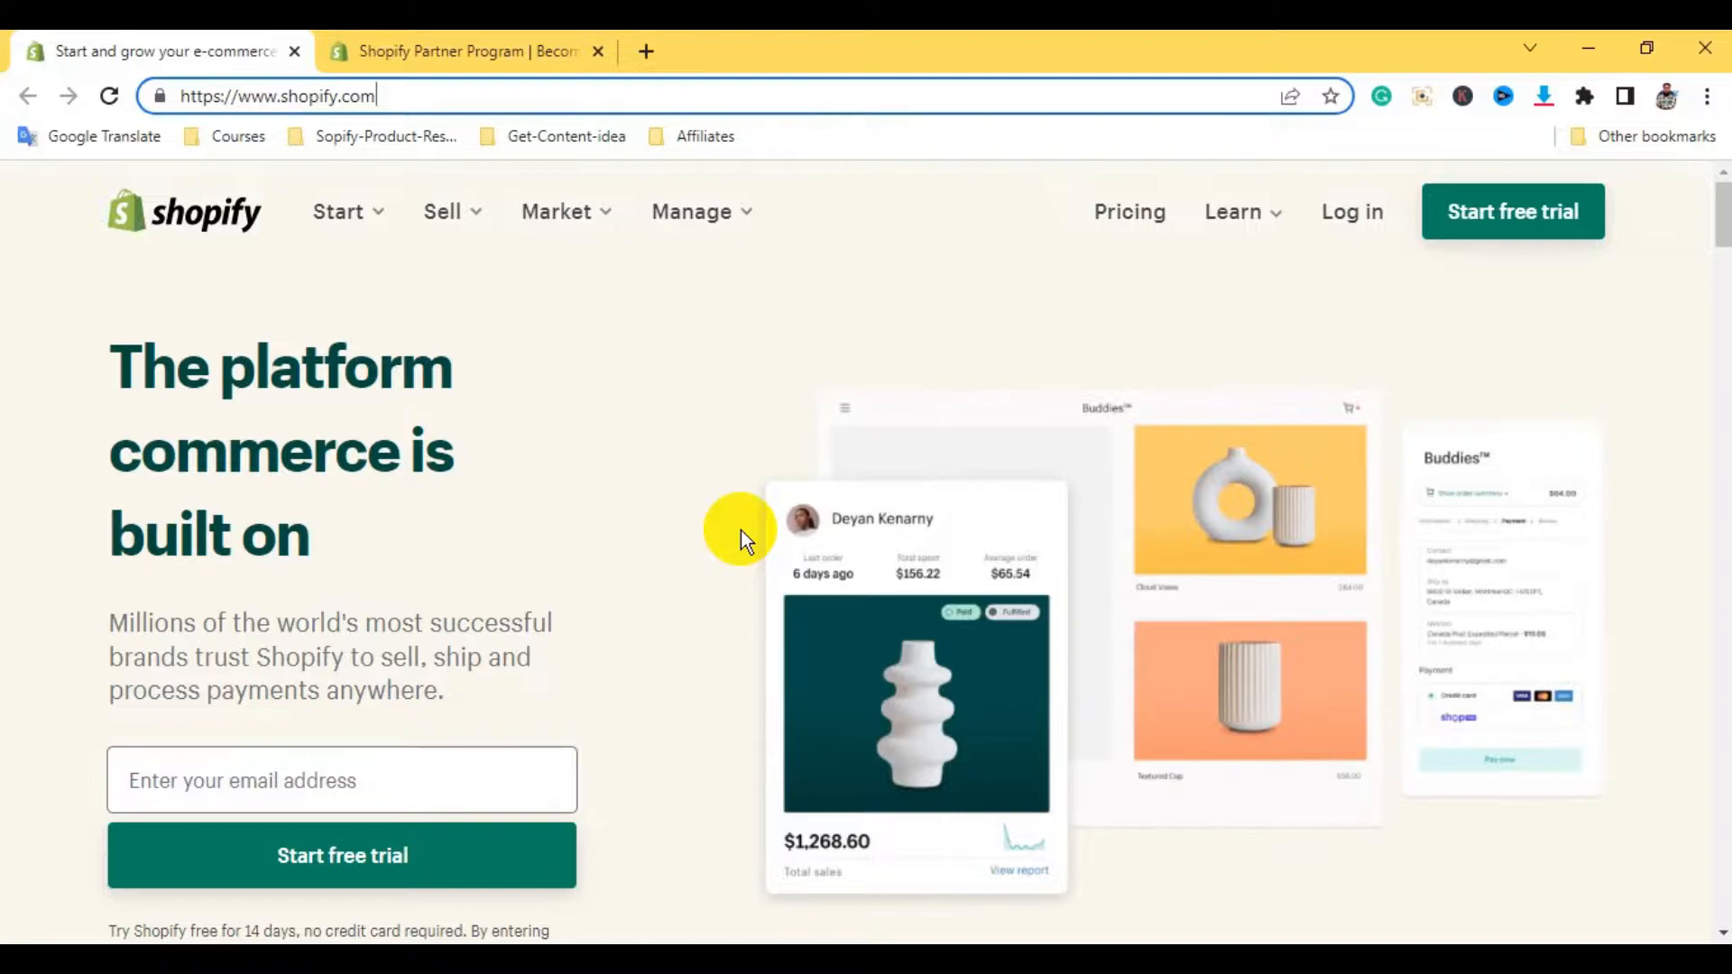
Switch to the Shopify Partner Program tab and scroll through the page
left_click(425, 50)
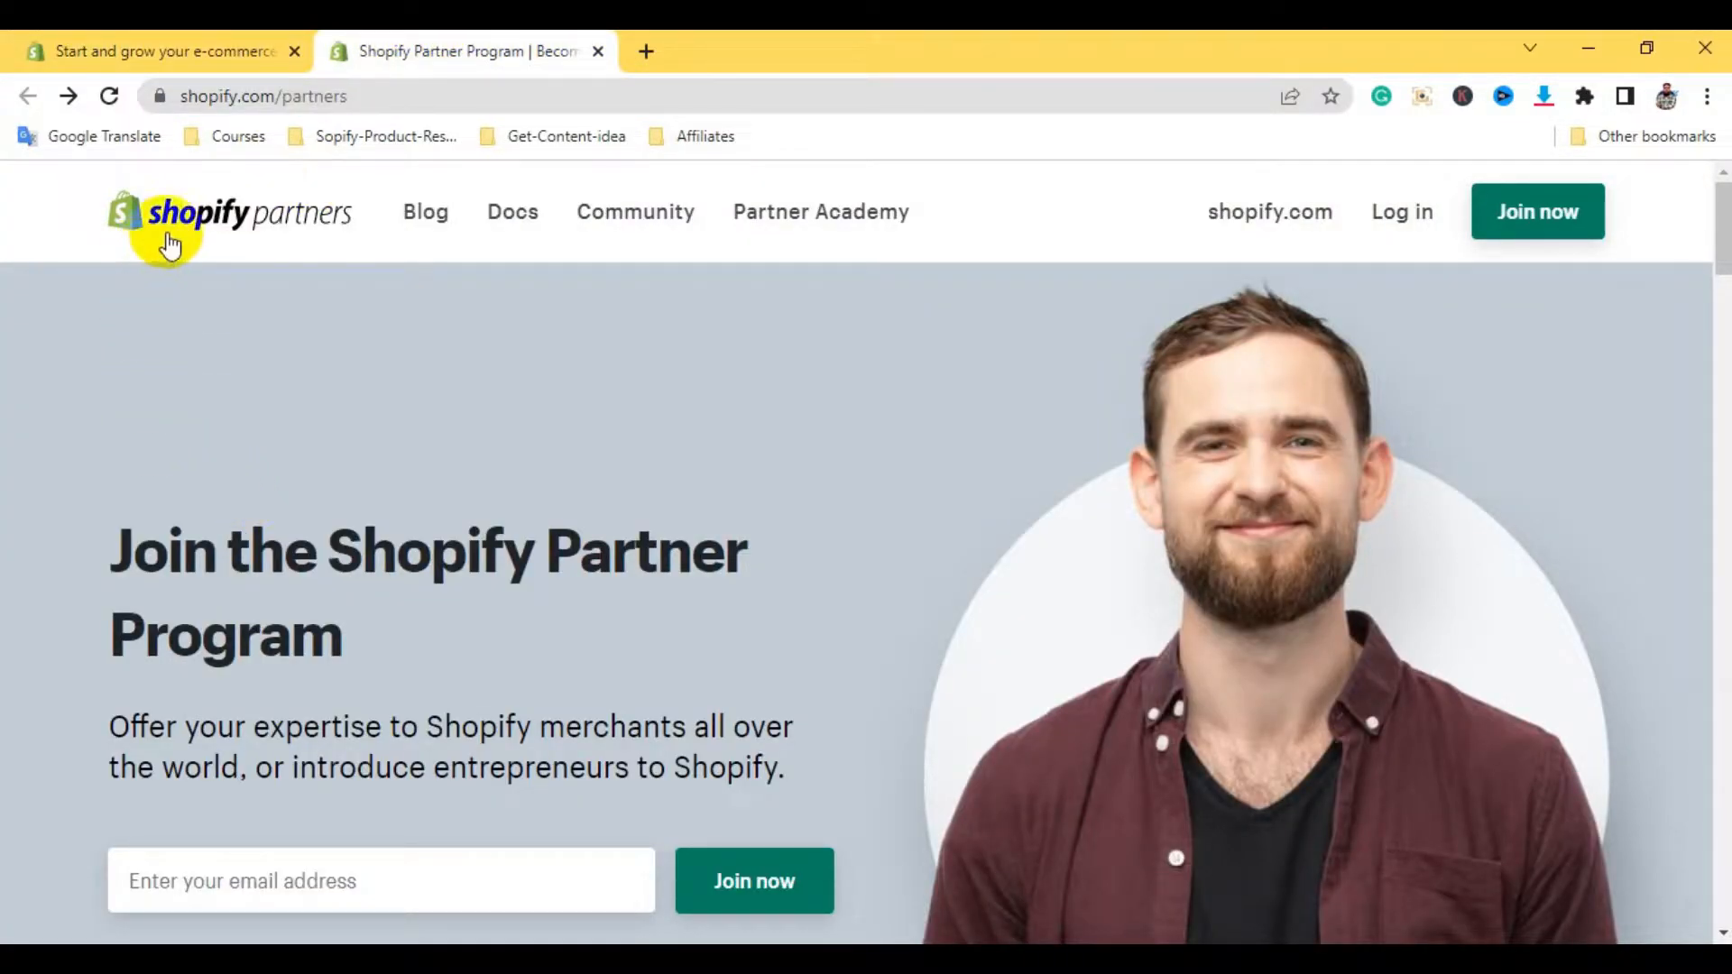
scroll(998, 642, "down", 10)
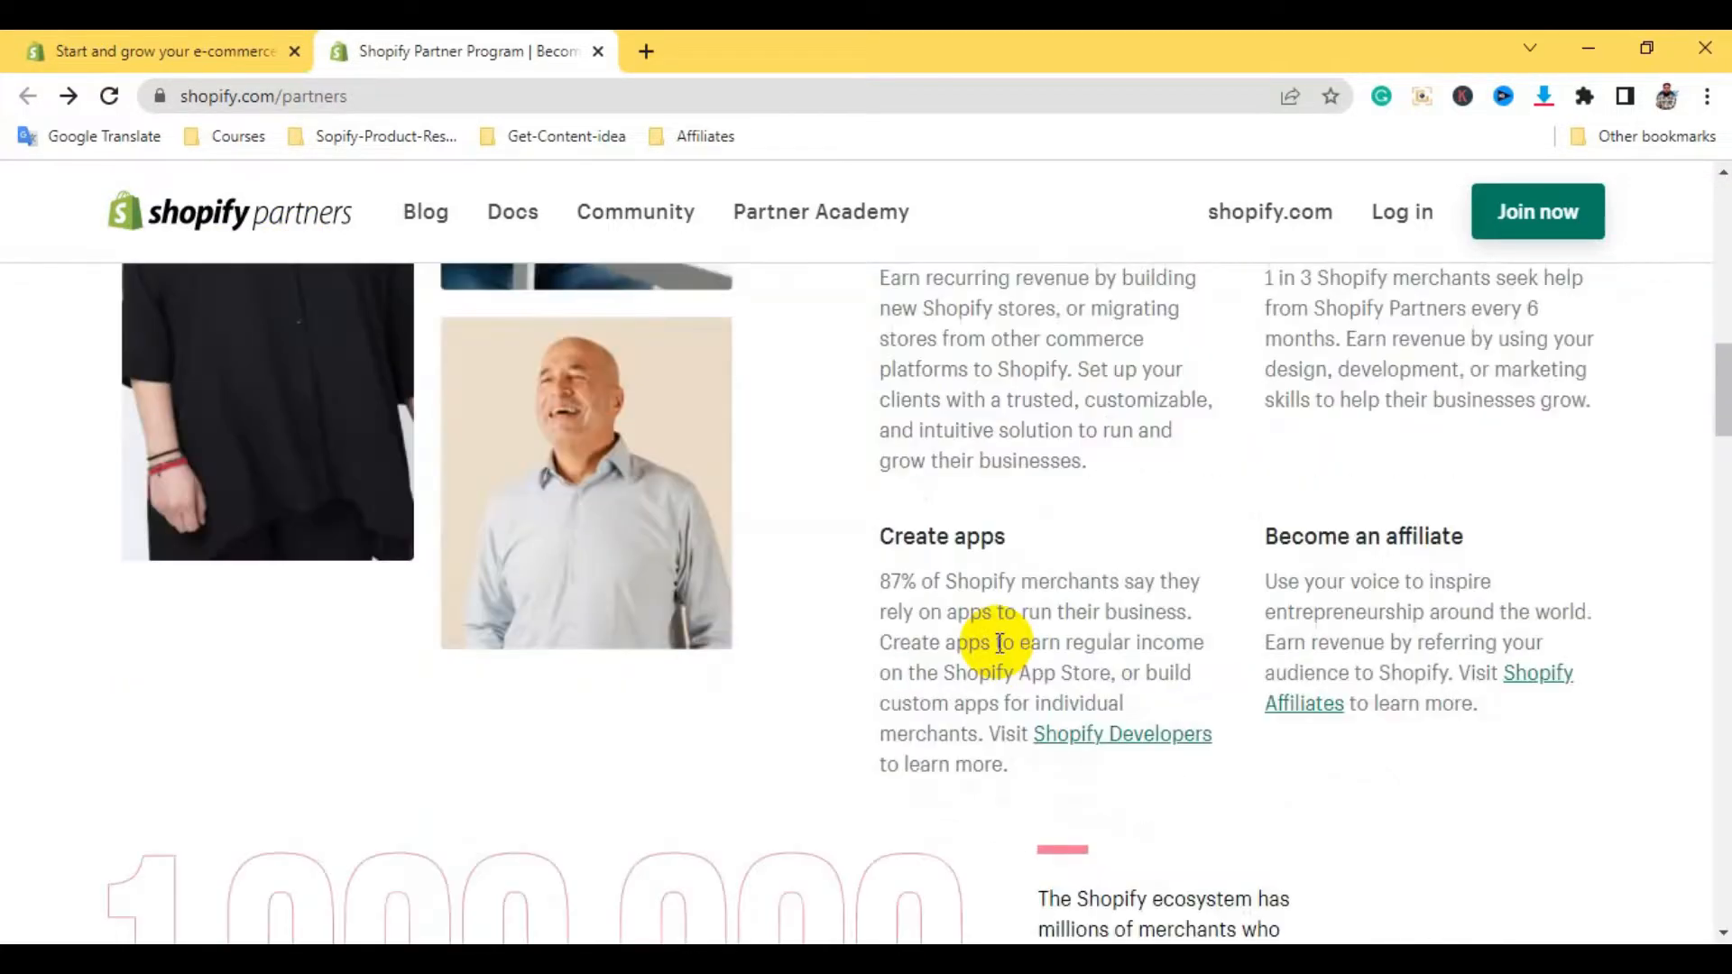
scroll(1000, 643, "down", 20)
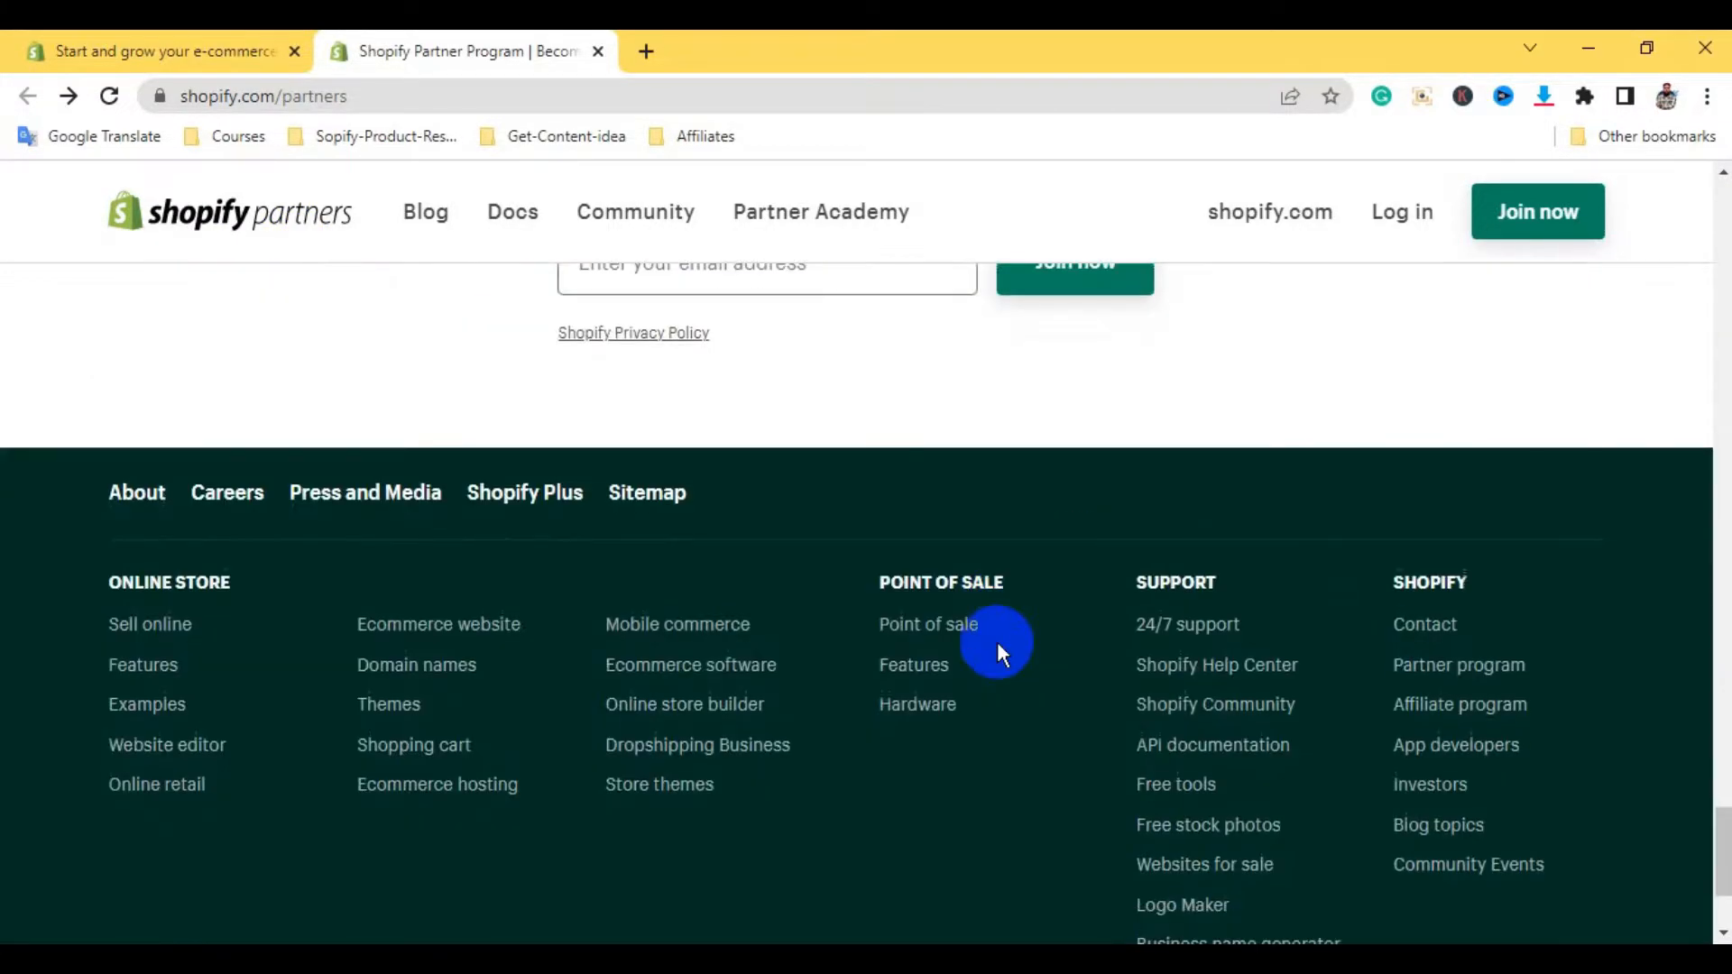
scroll(997, 645, "up", 20)
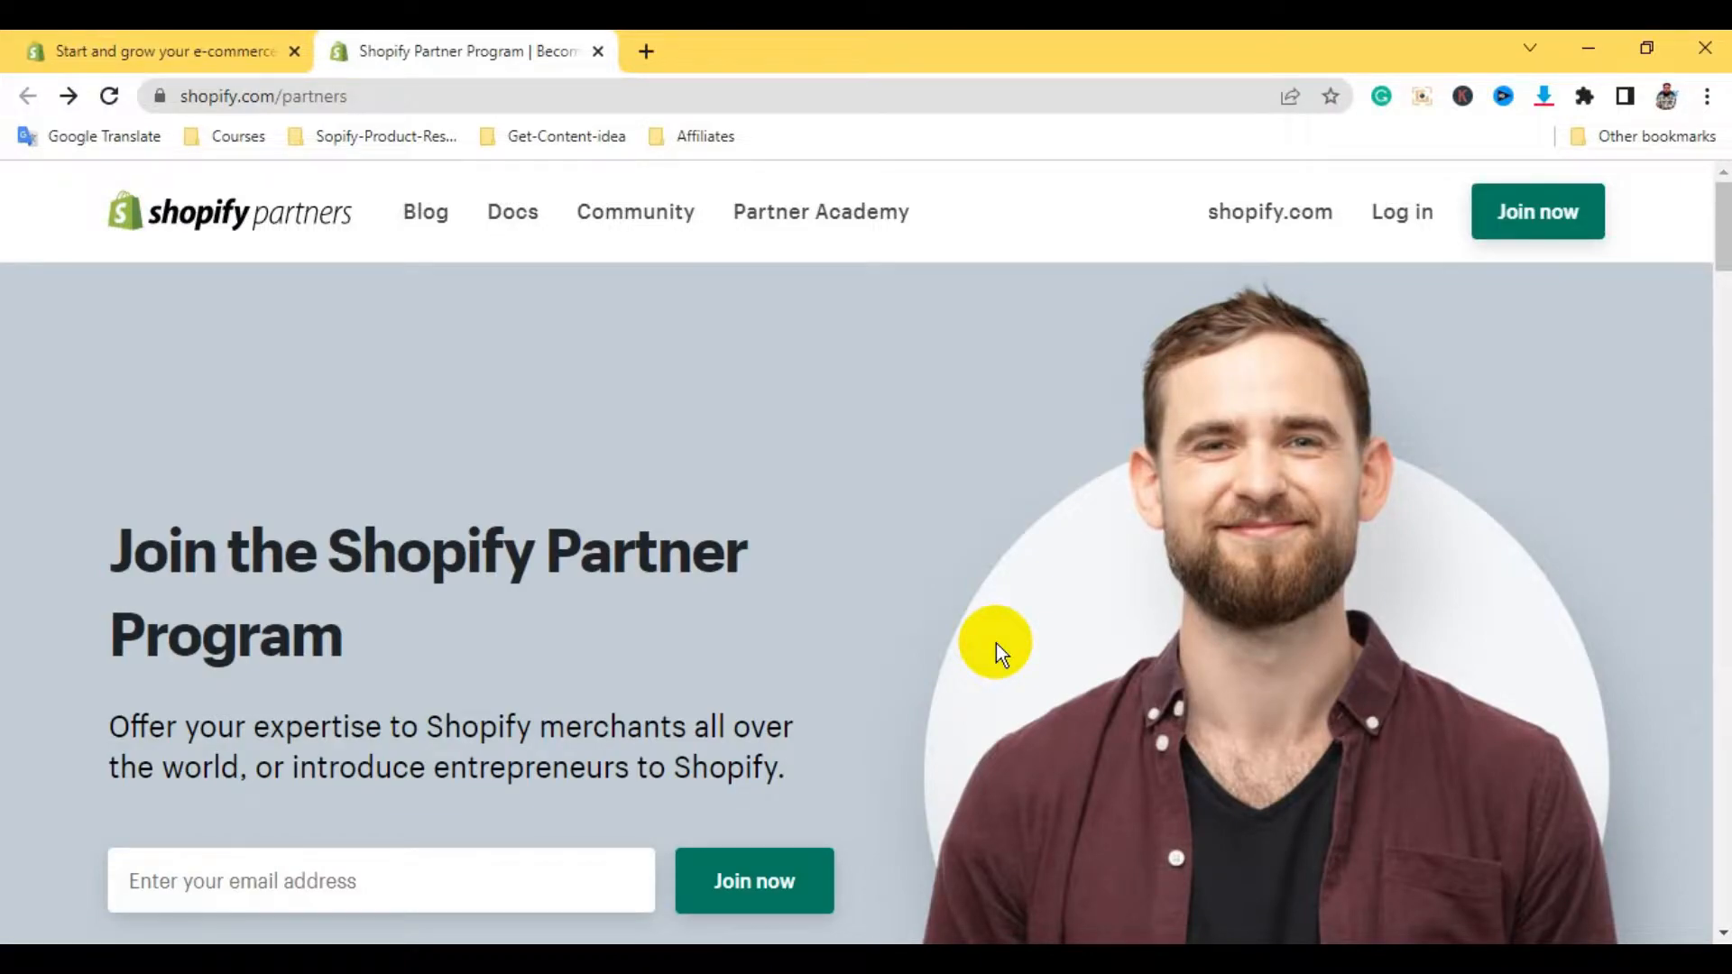
Glance over the shopify.com homepage again, then return to the Partner Program page
left_click(155, 43)
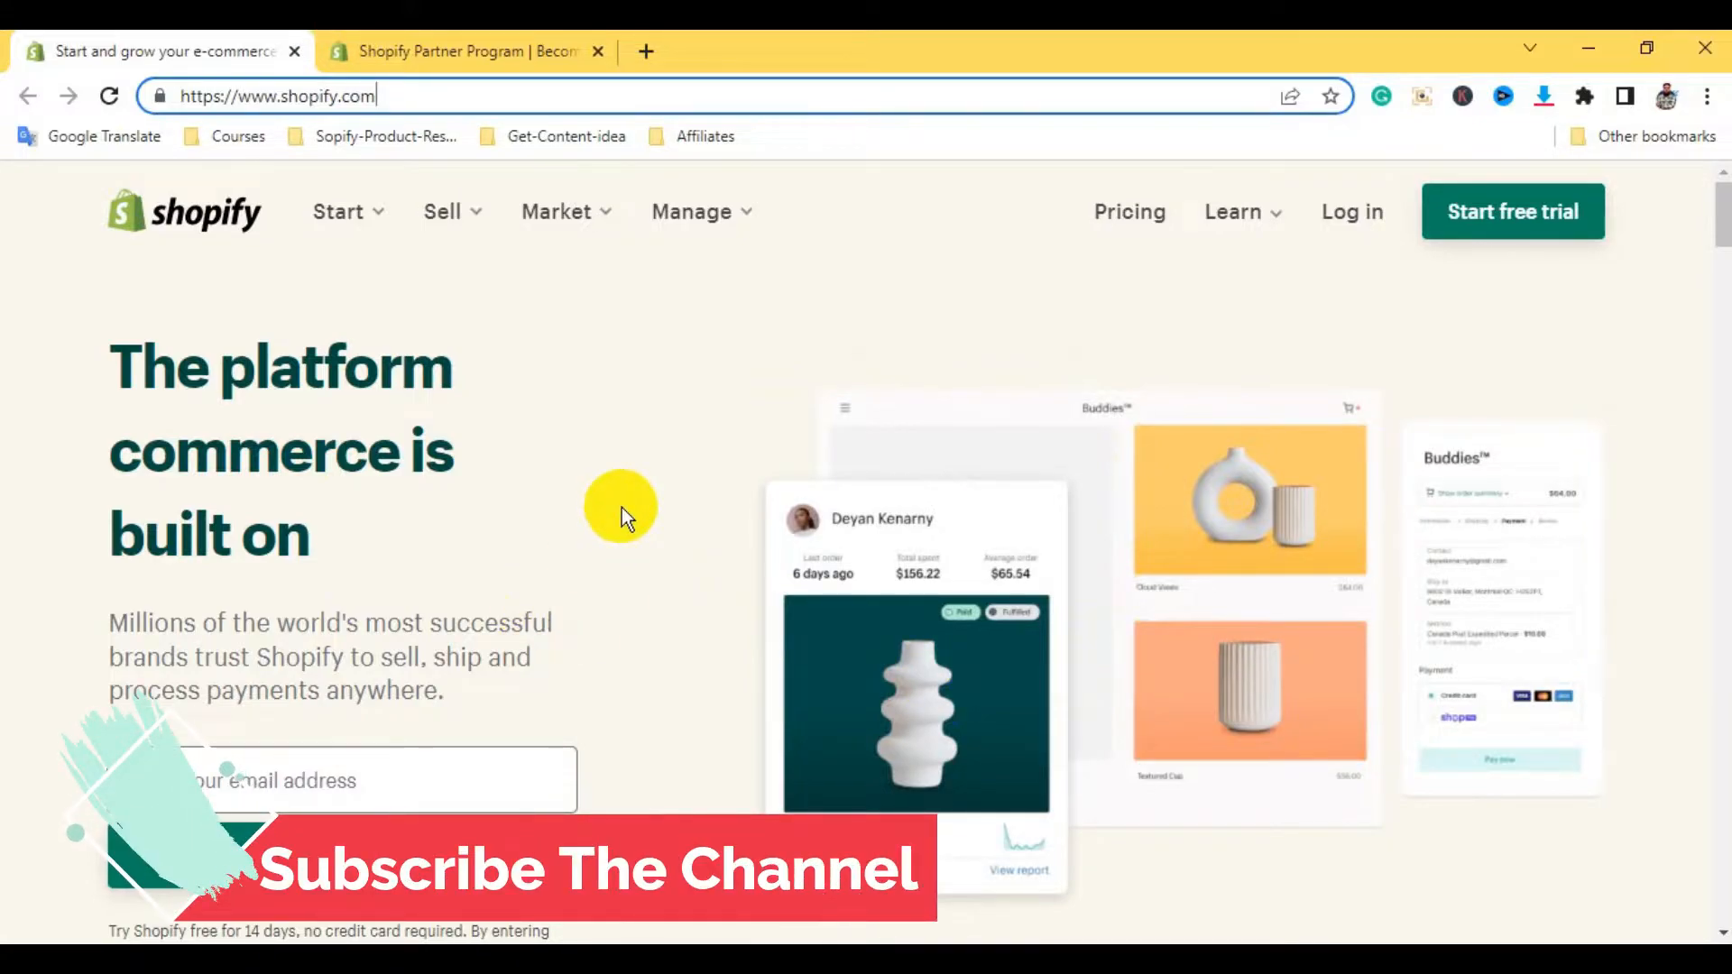
scroll(621, 507, "down", 10)
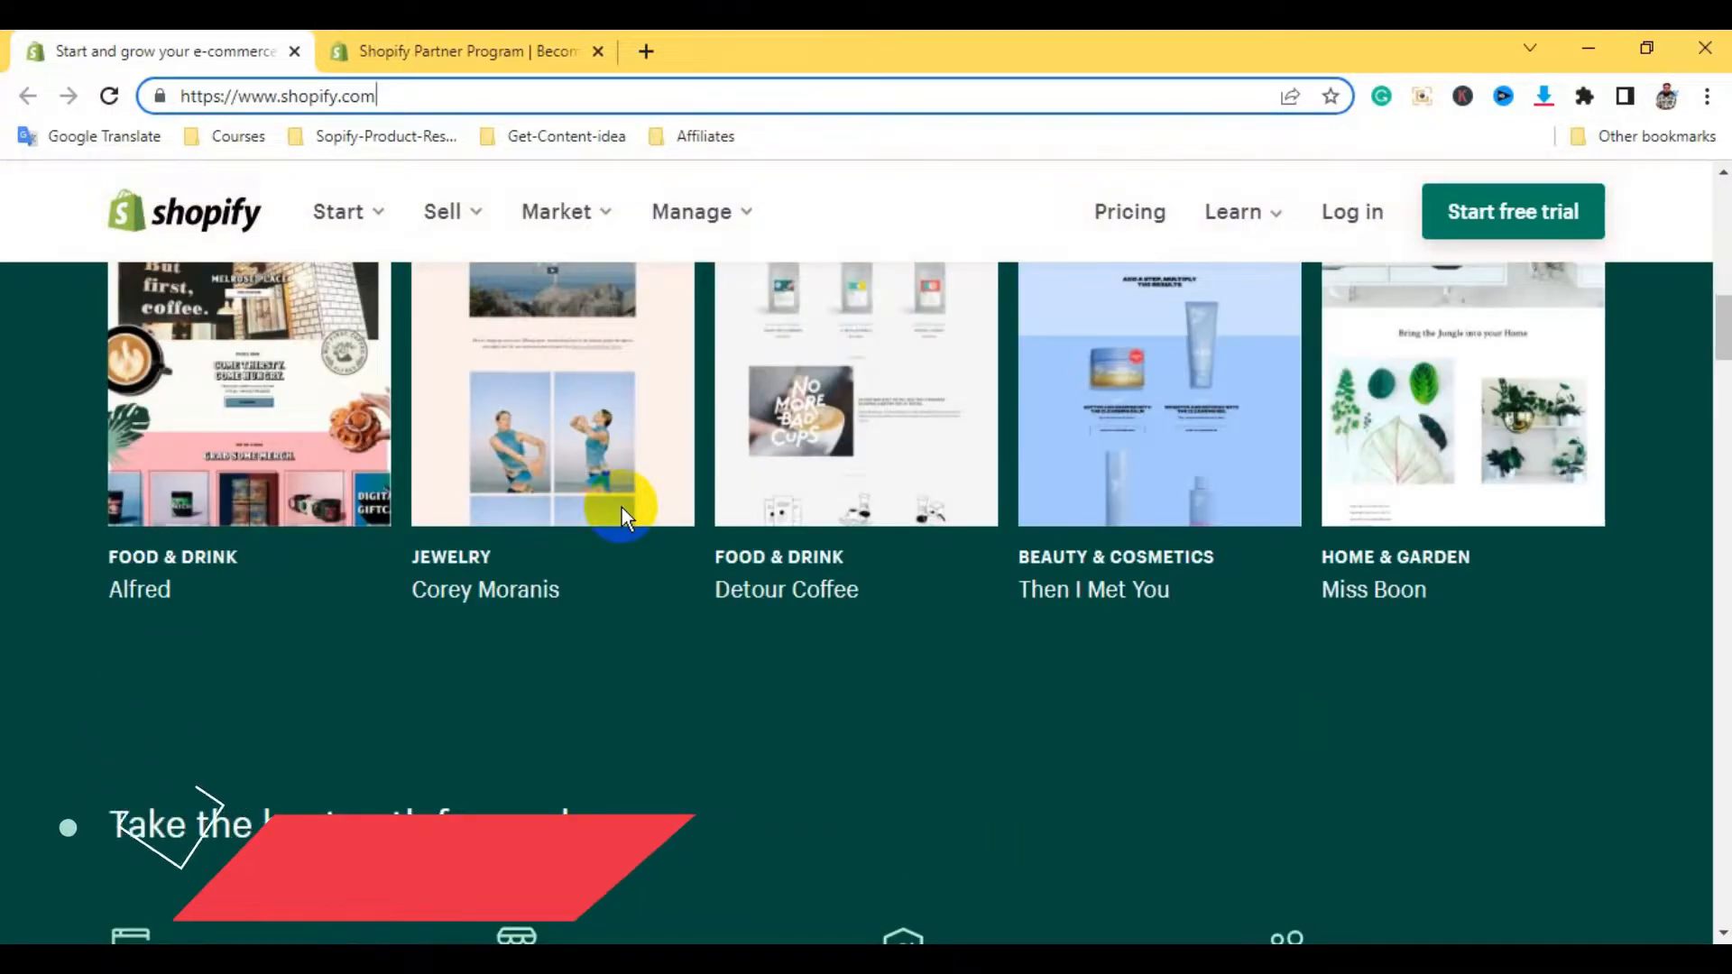
scroll(620, 507, "up", 10)
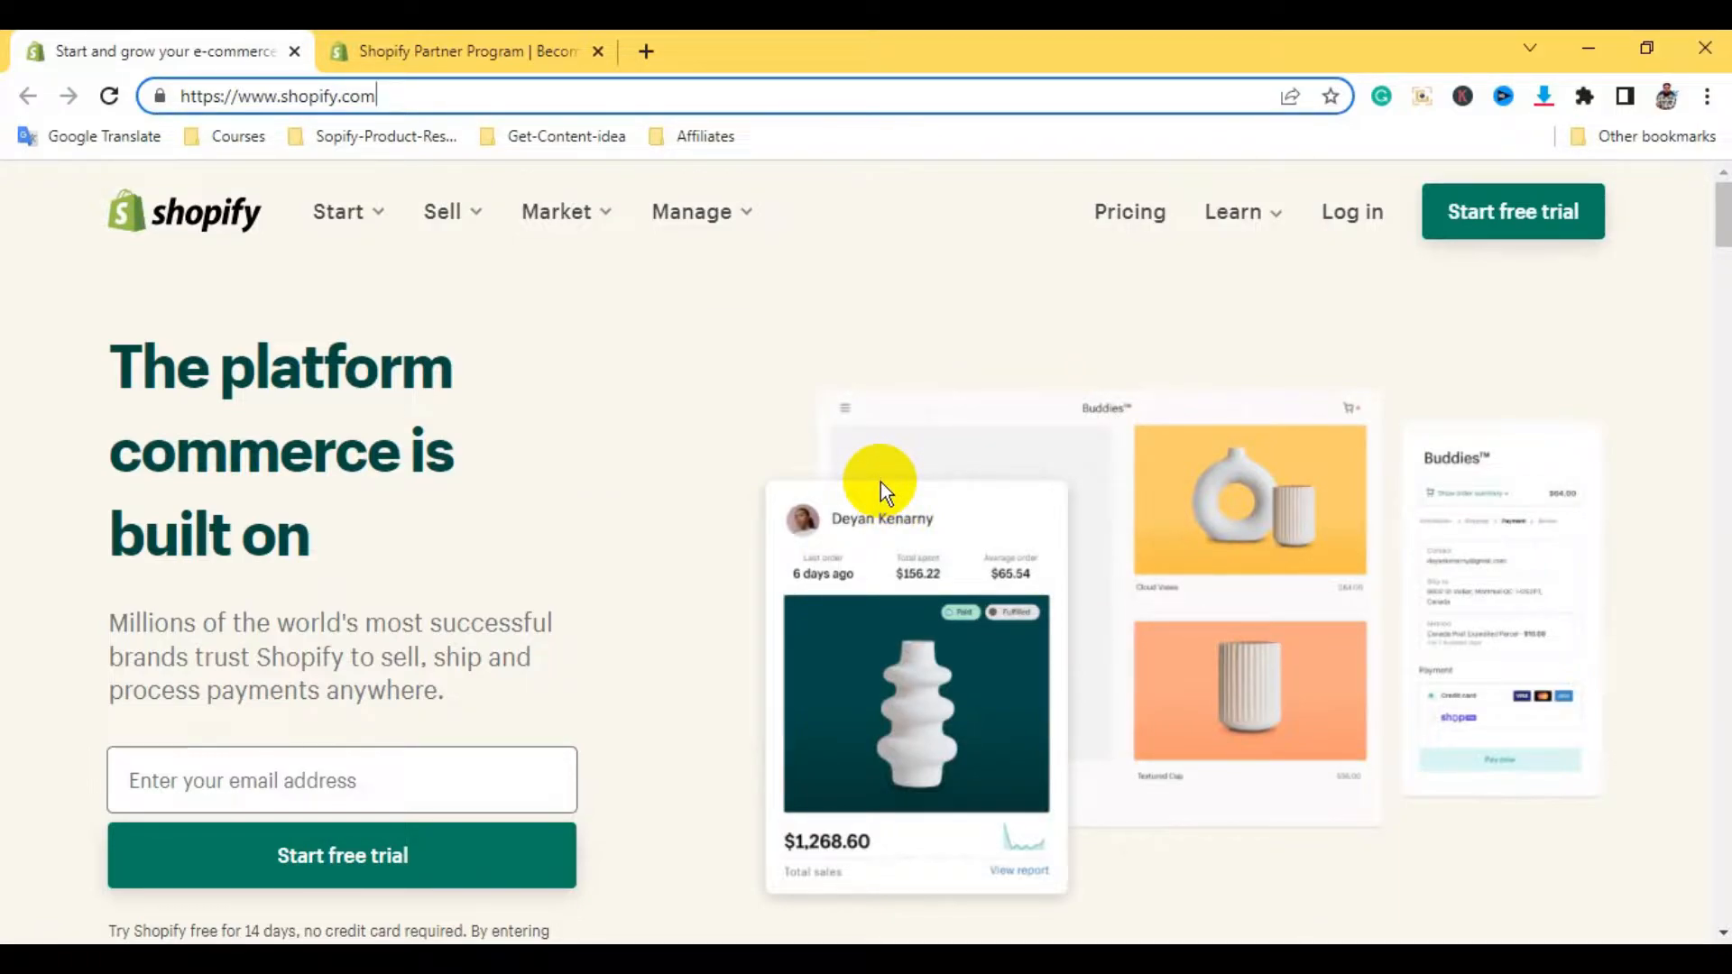
left_click(474, 47)
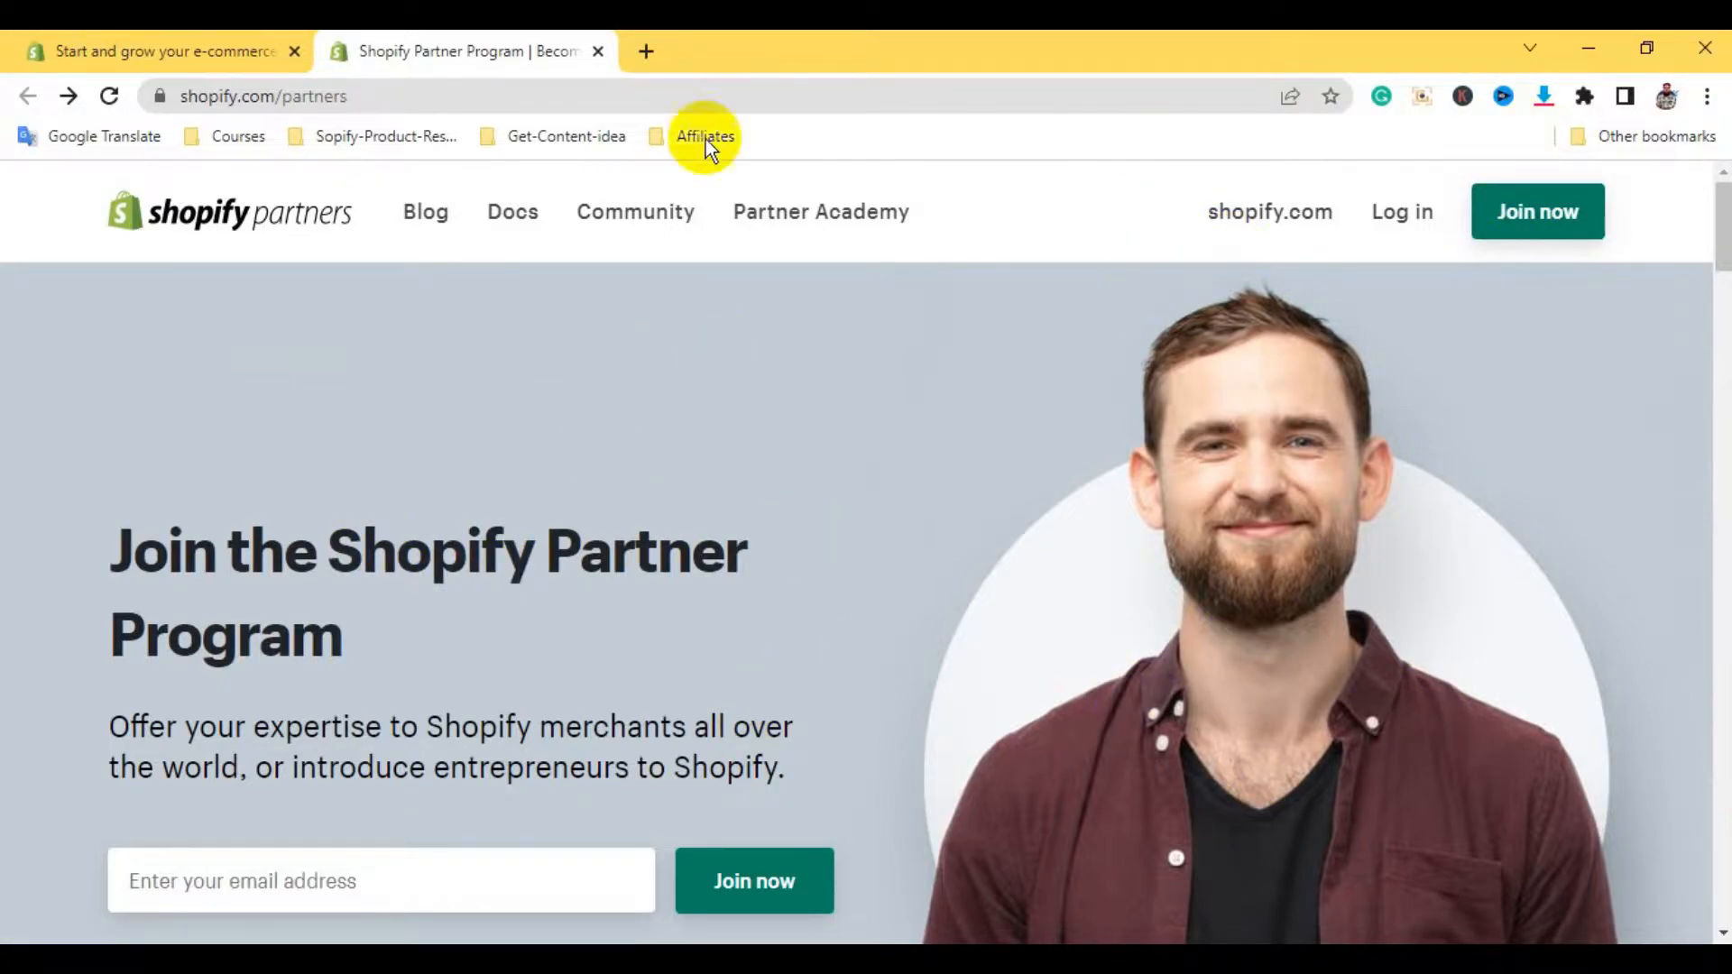
Load shopify.com/partners in a new incognito window
left_click(1708, 100)
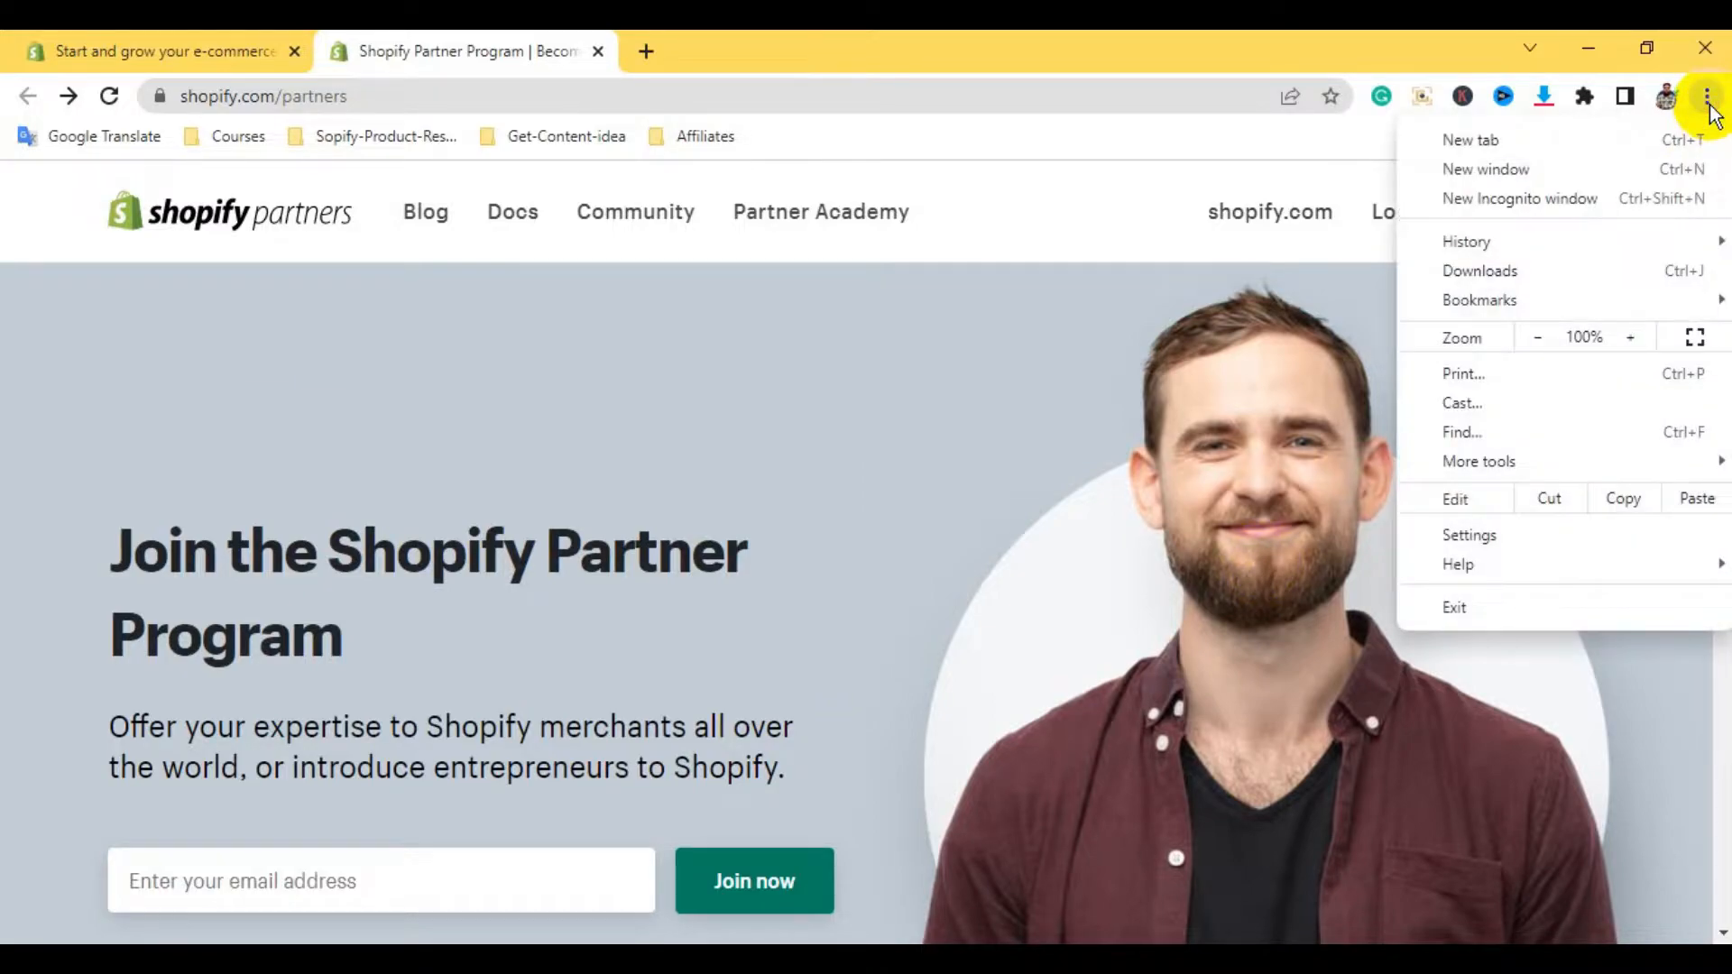
left_click(1485, 201)
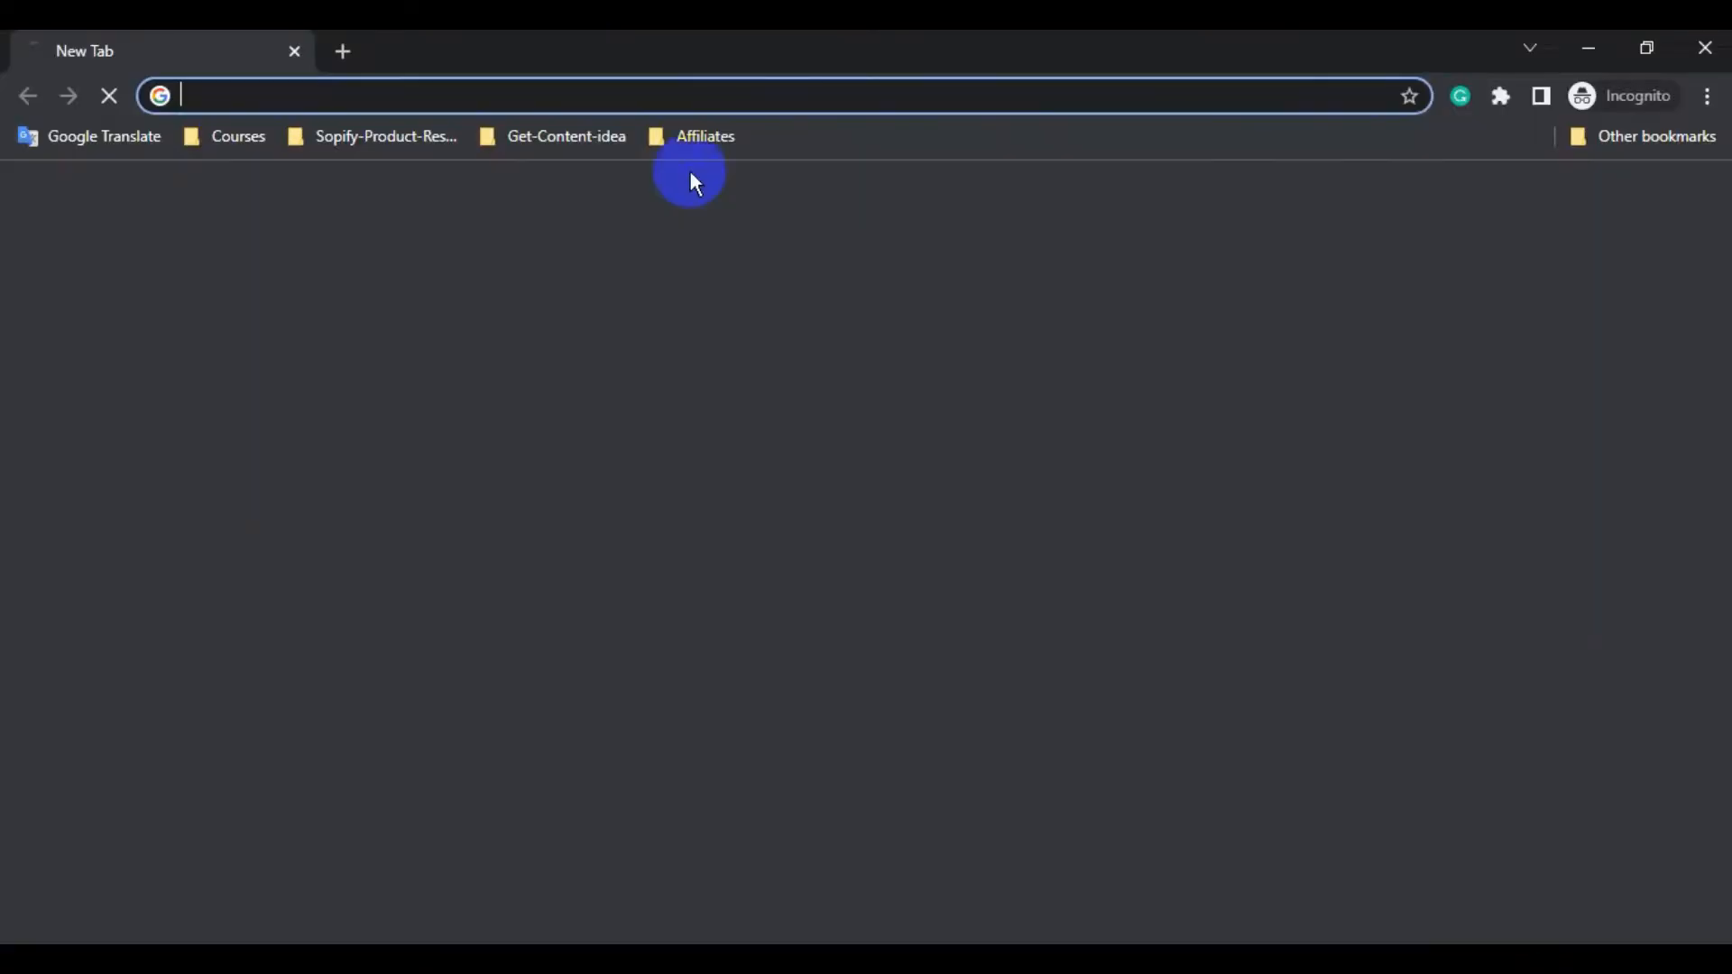
type("https://www.shopify.com/partners")
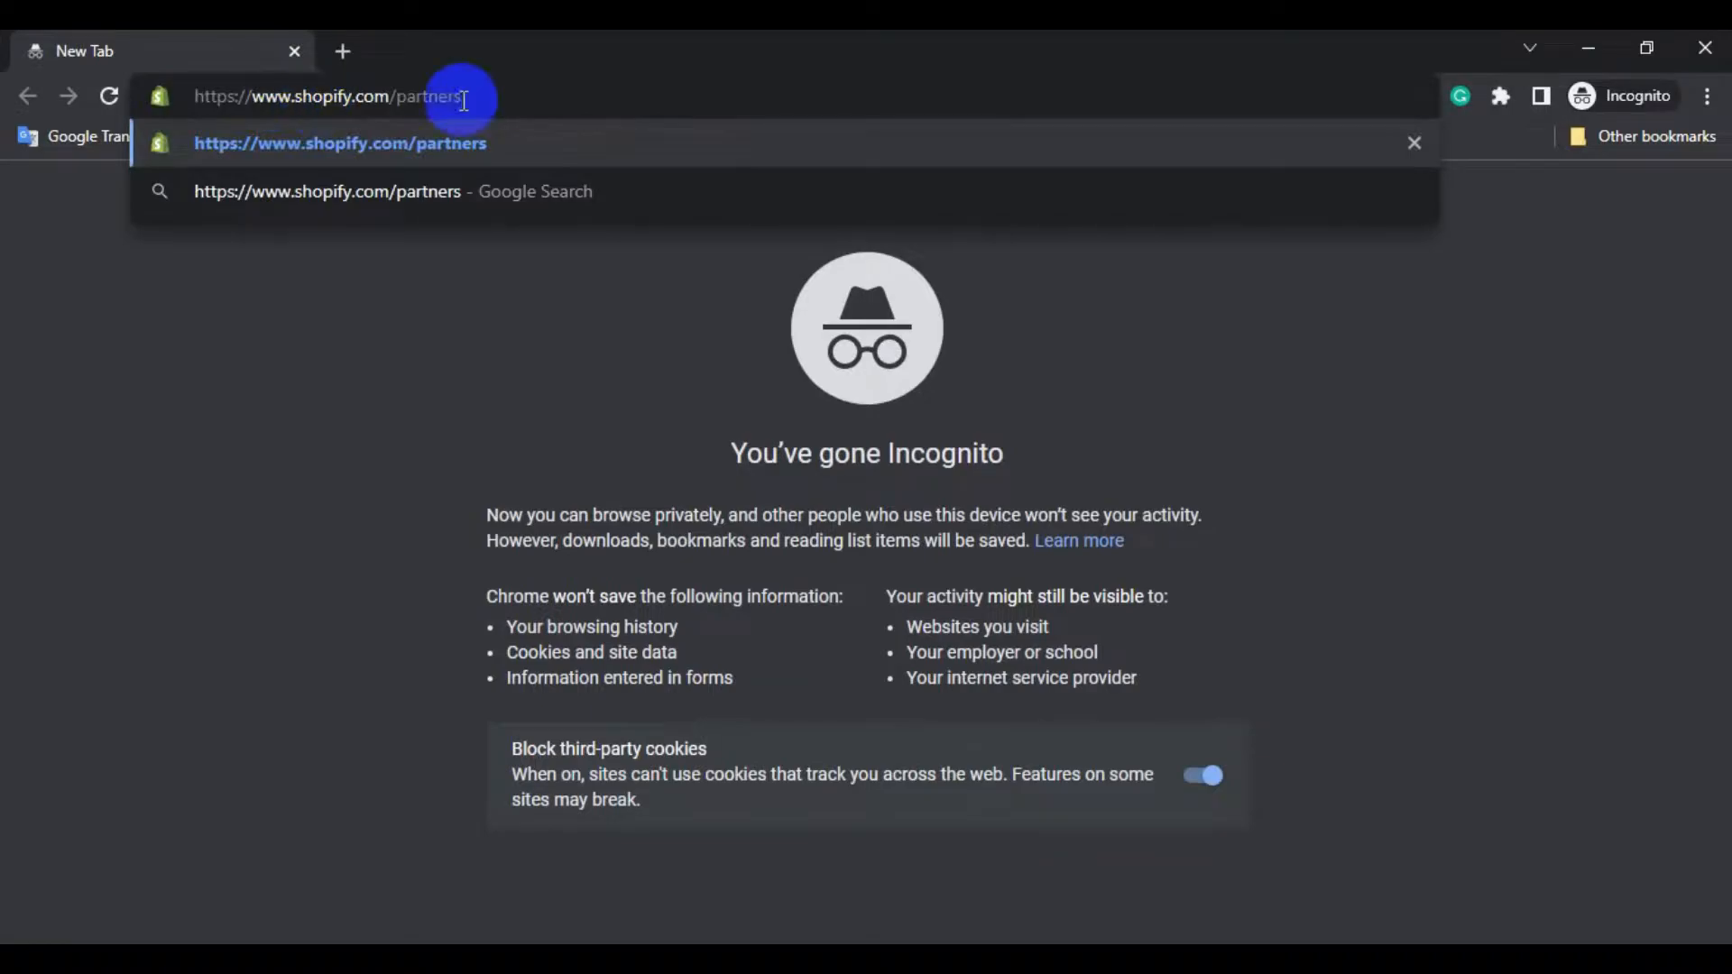
key("Return")
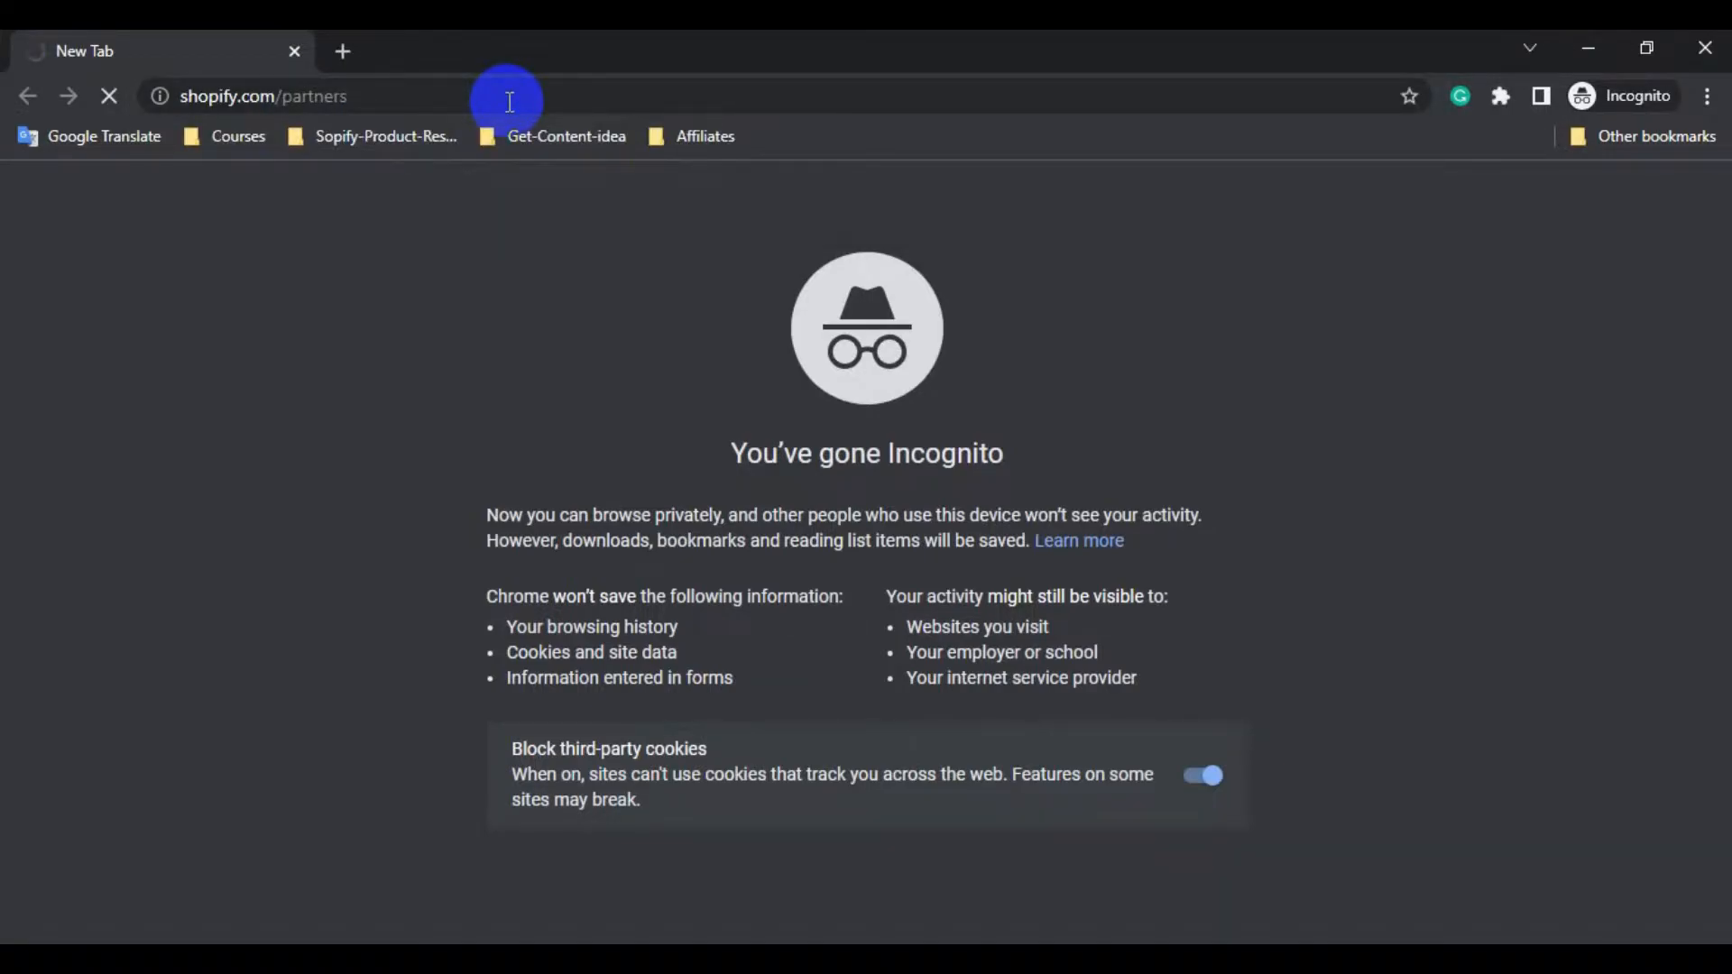
scroll(1001, 563, "down", 10)
scroll(1001, 563, "up", 10)
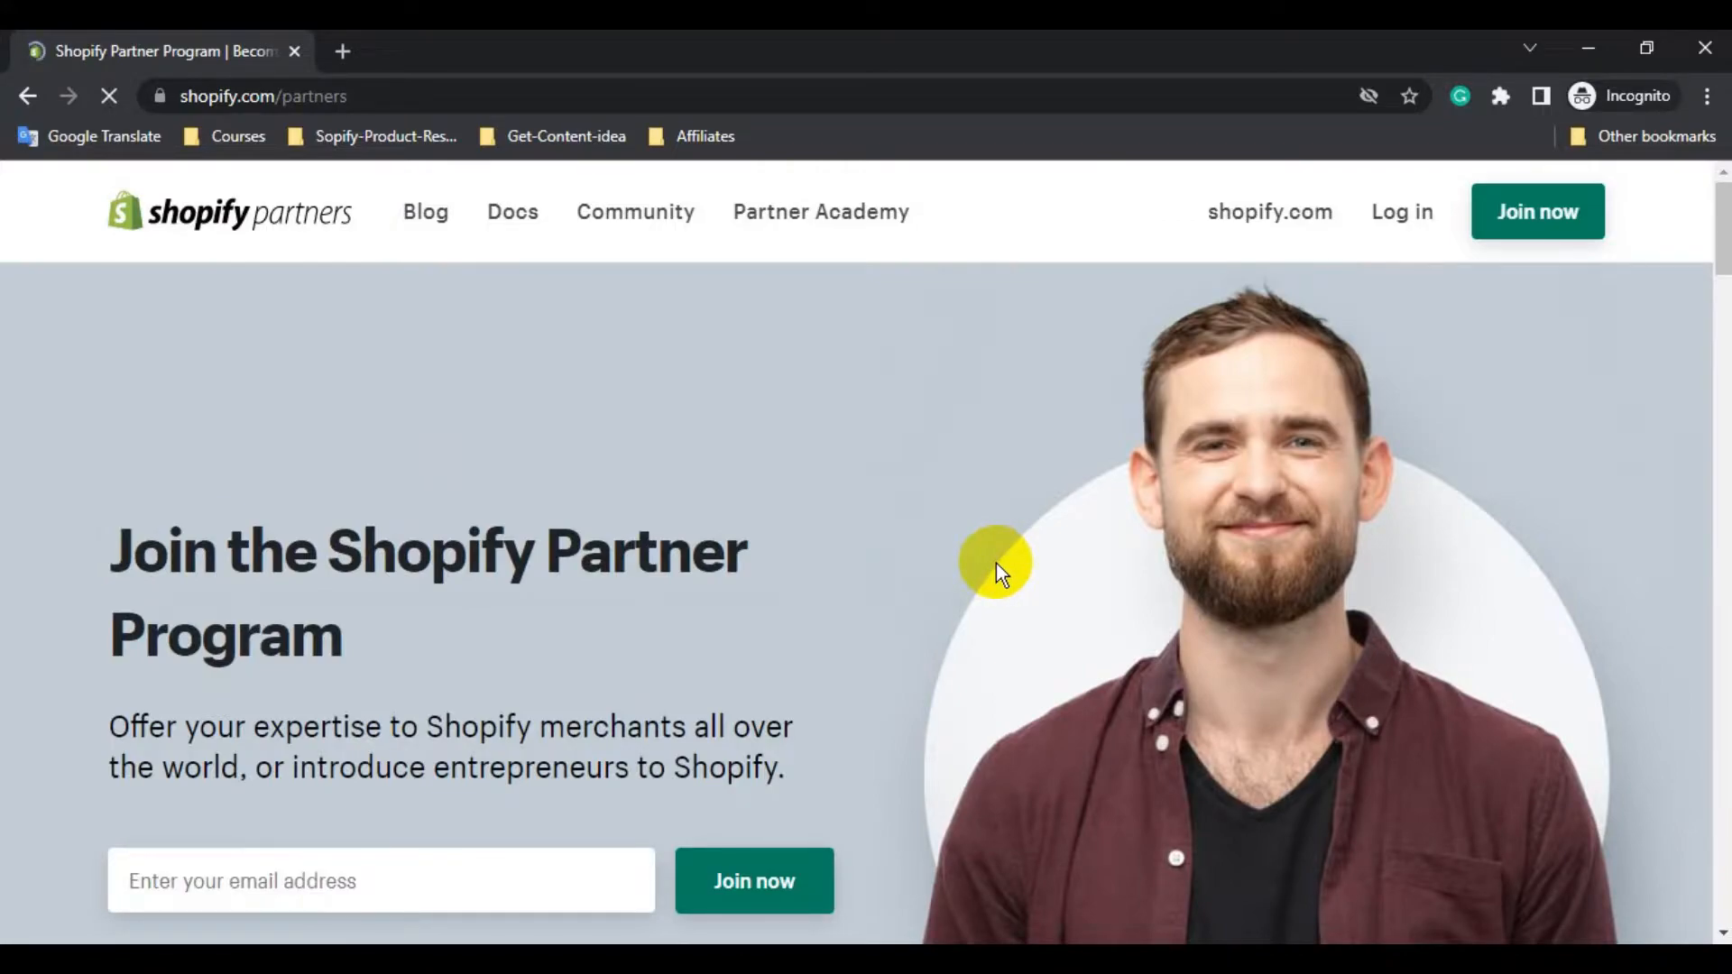
Choose Join now and step through the Create a Shopify ID form's password, e-mail and name fields
left_click(1509, 241)
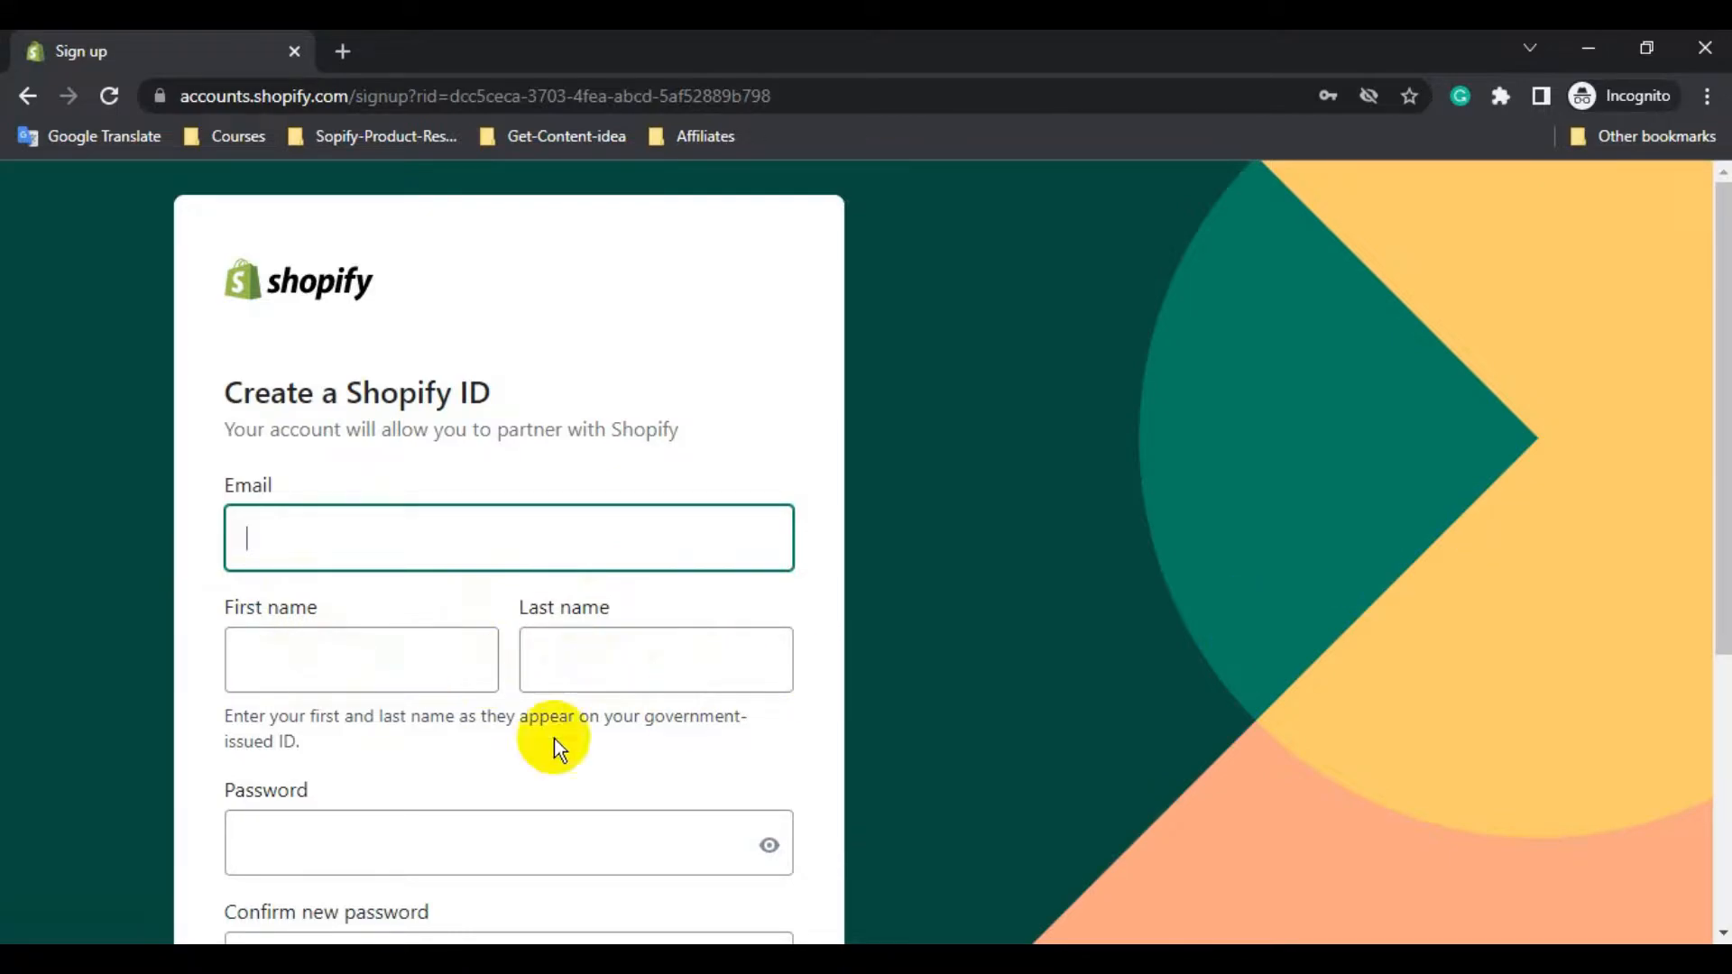
left_click(352, 835)
scroll(658, 631, "down", 5)
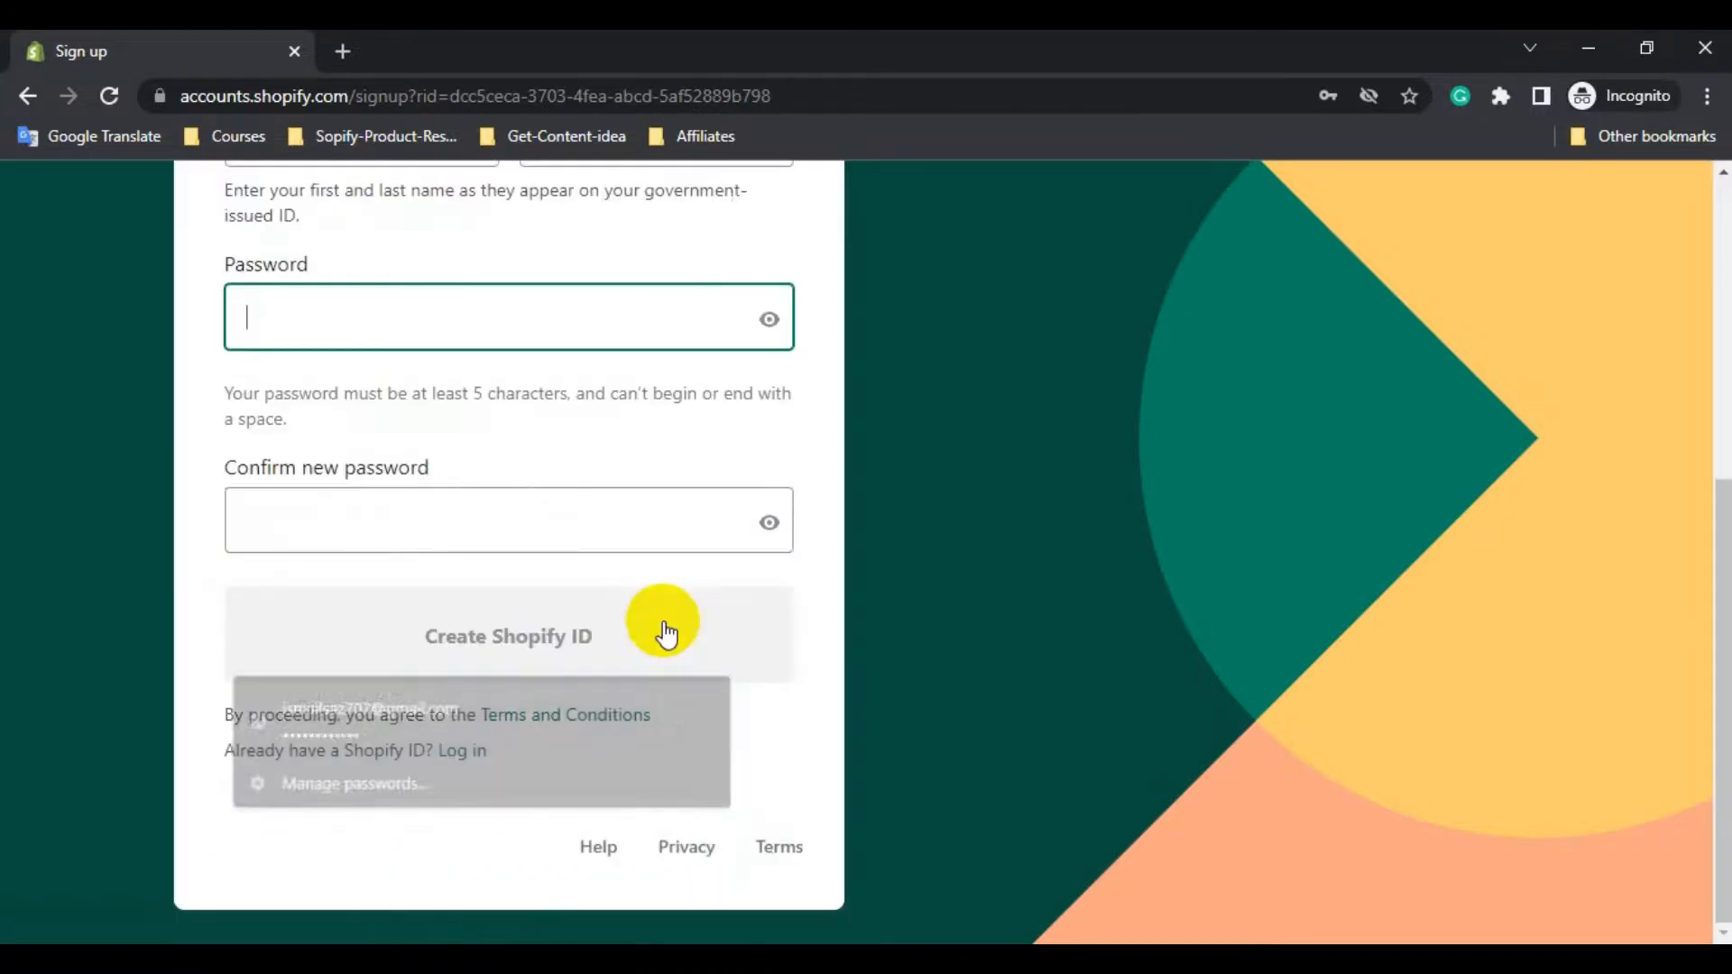
left_click(340, 518)
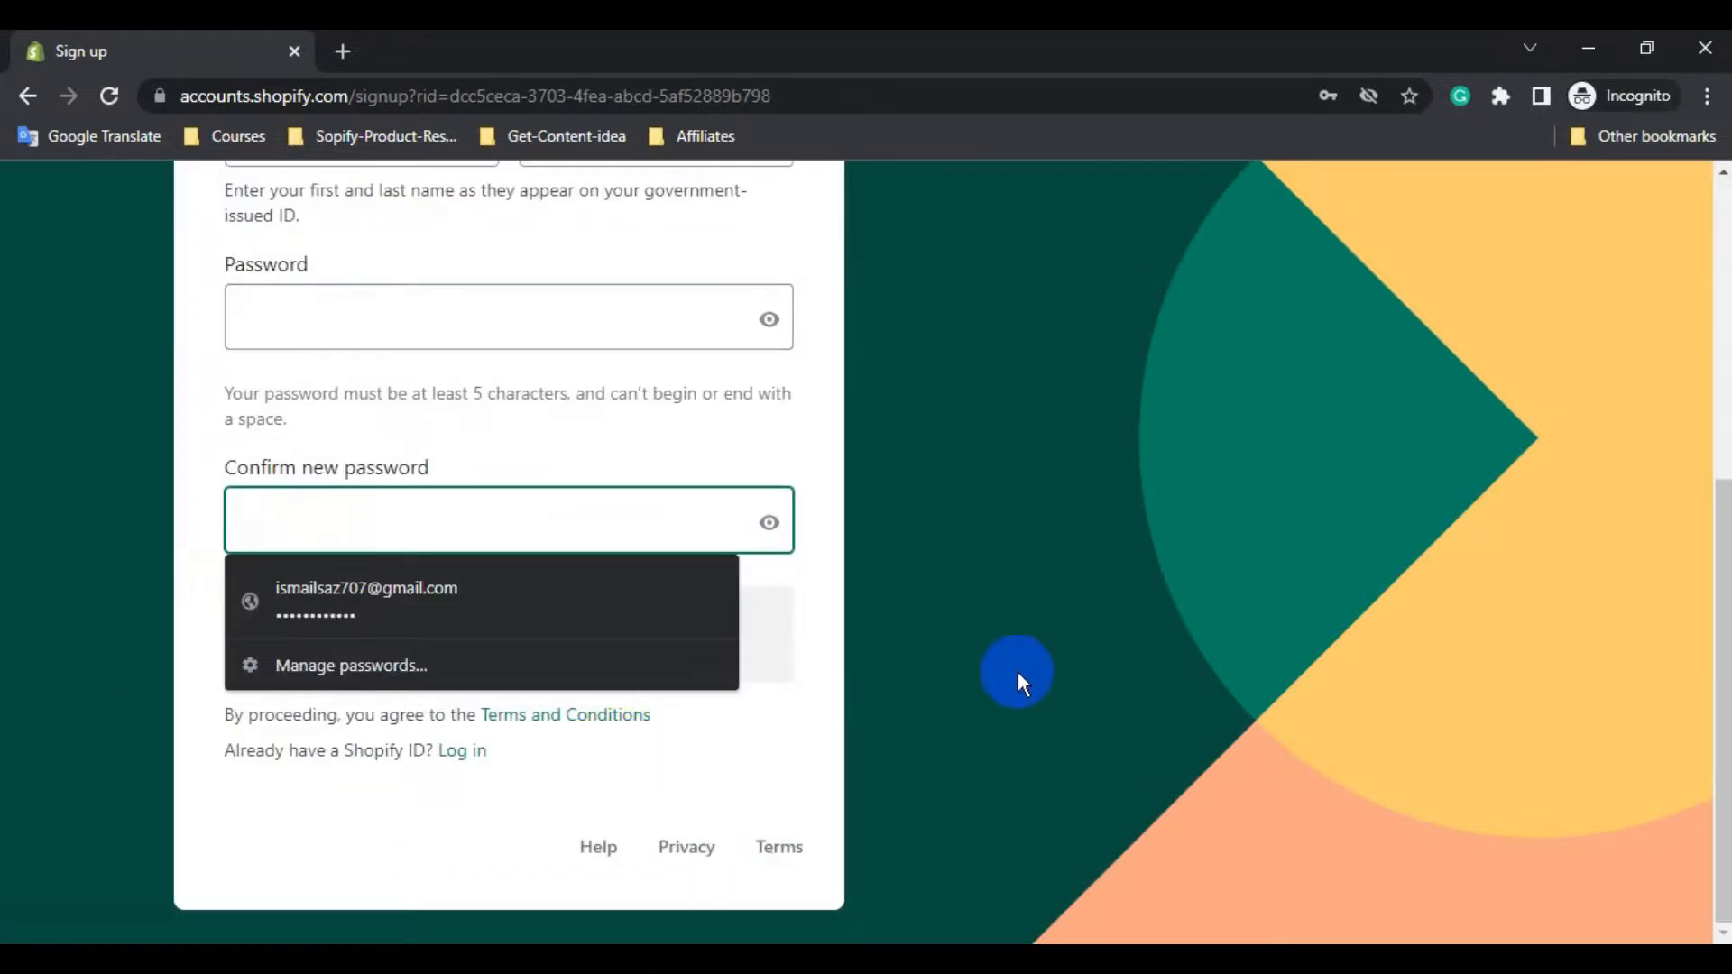
left_click(1020, 673)
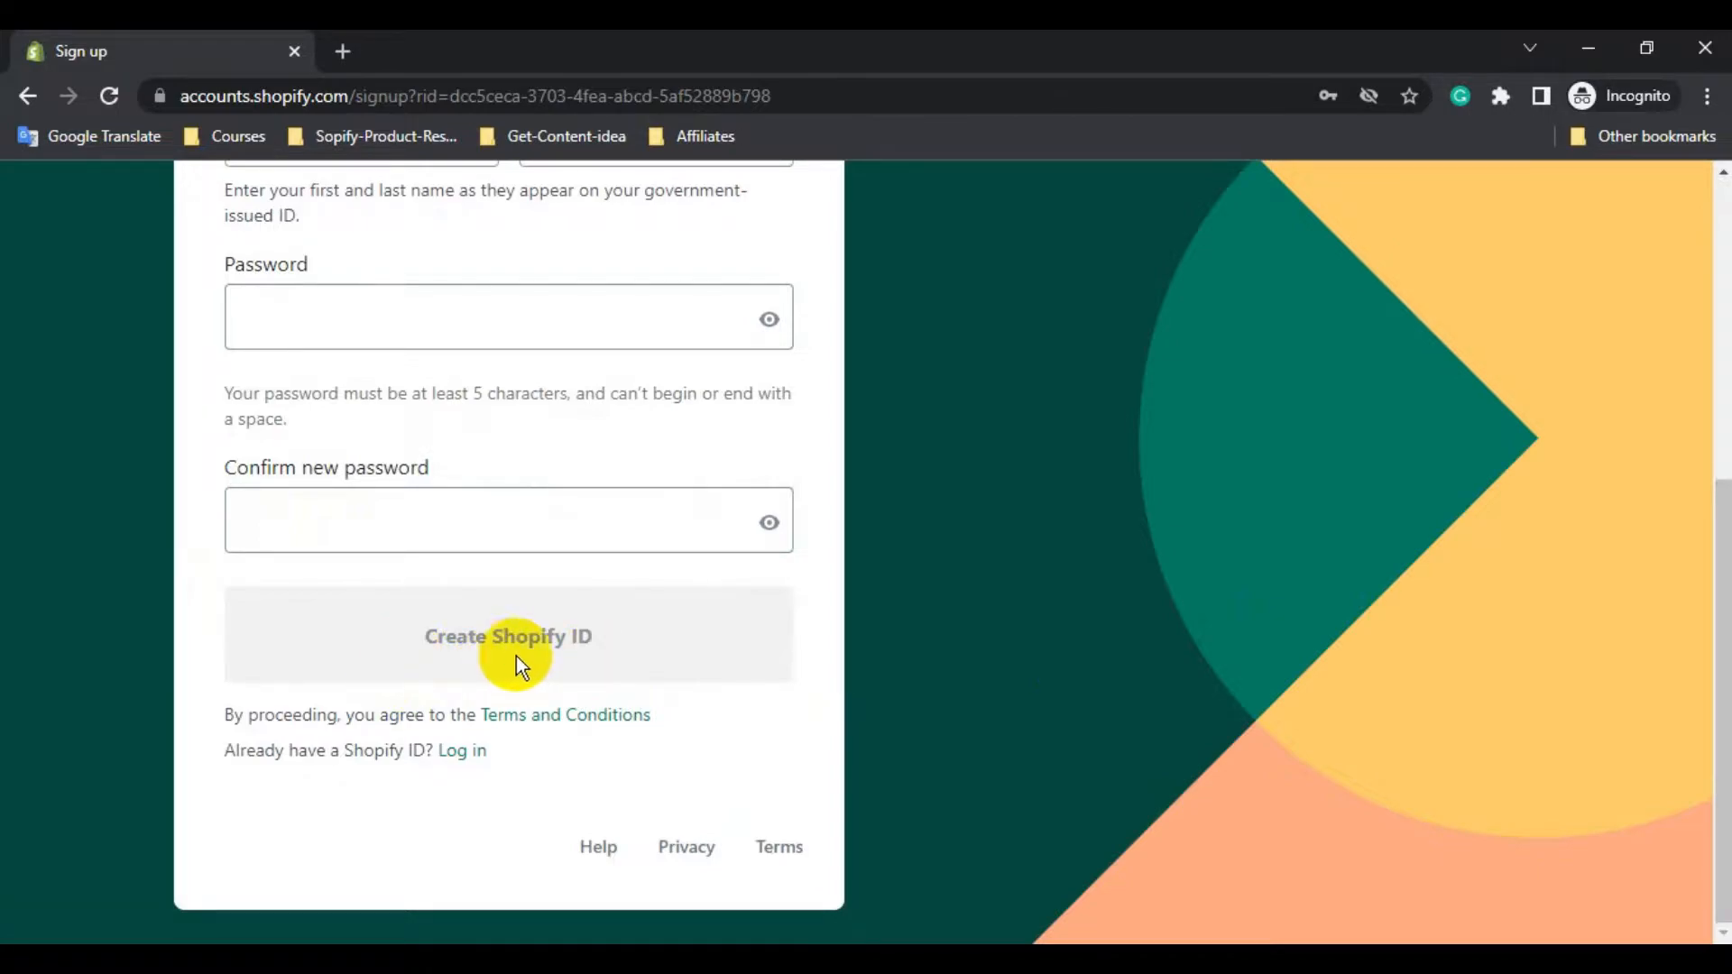
scroll(1009, 622, "up", 5)
left_click(354, 529)
left_click(367, 642)
left_click(682, 657)
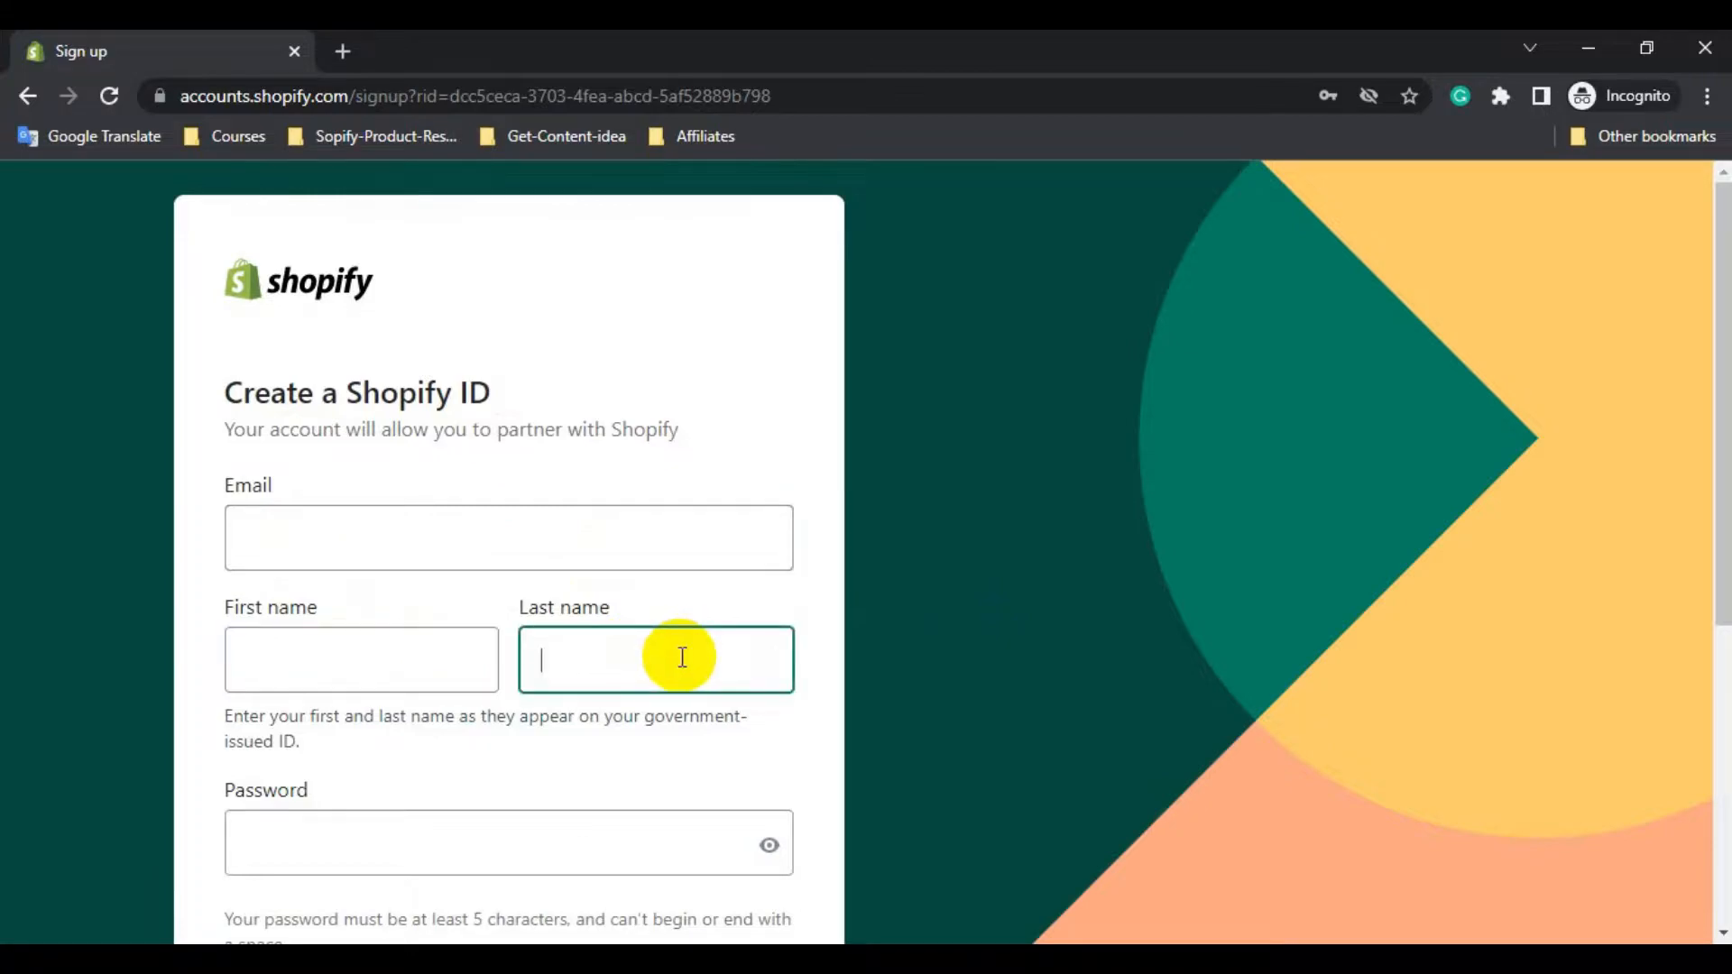
scroll(631, 663, "down", 5)
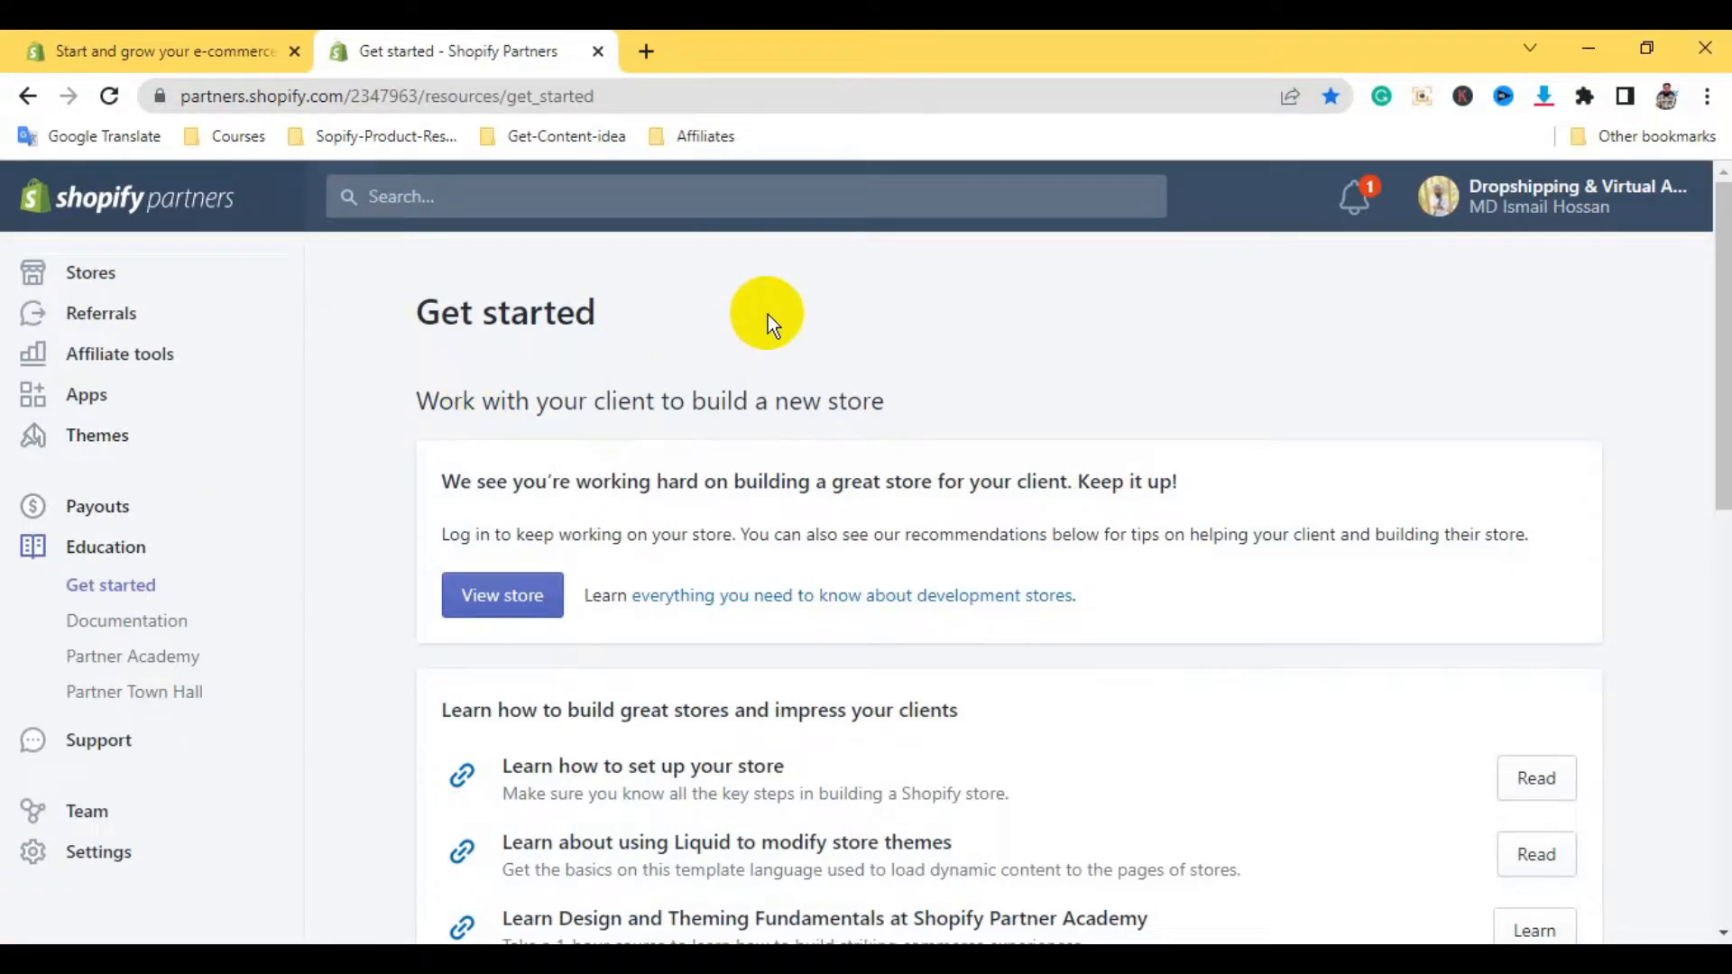
Open Stores from the Partners sidebar to list Lightkoo, F-T-Shart and Glassmyo
scroll(855, 382, "down", 10)
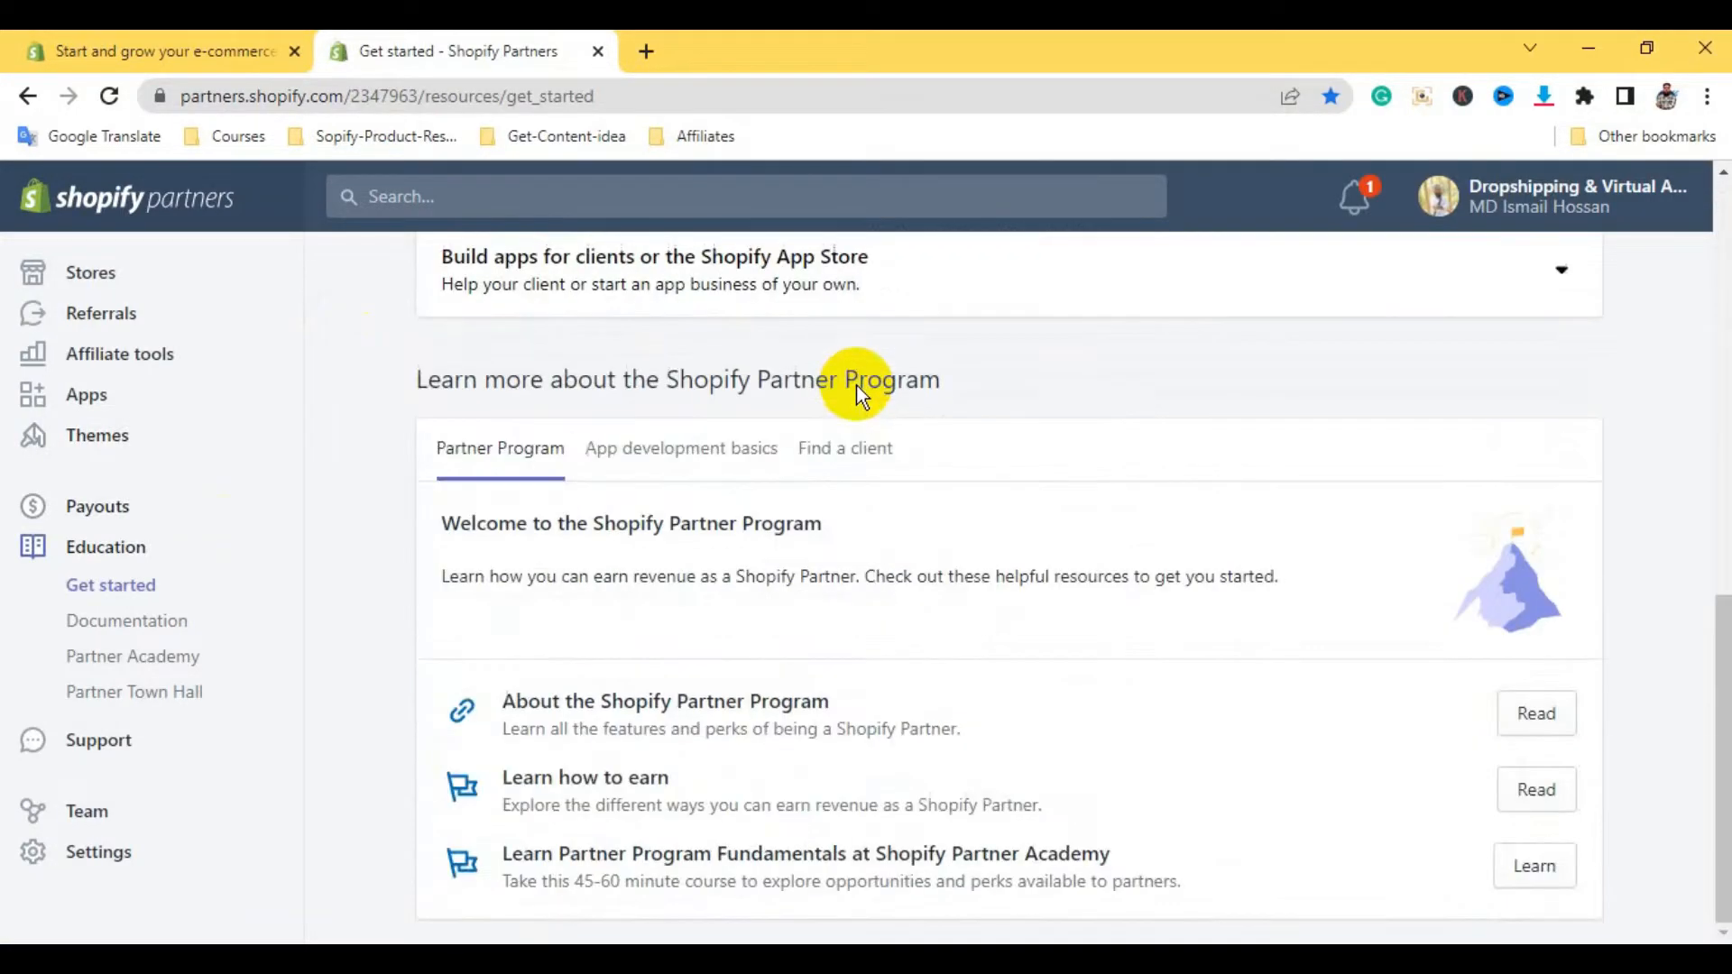
scroll(857, 386, "up", 10)
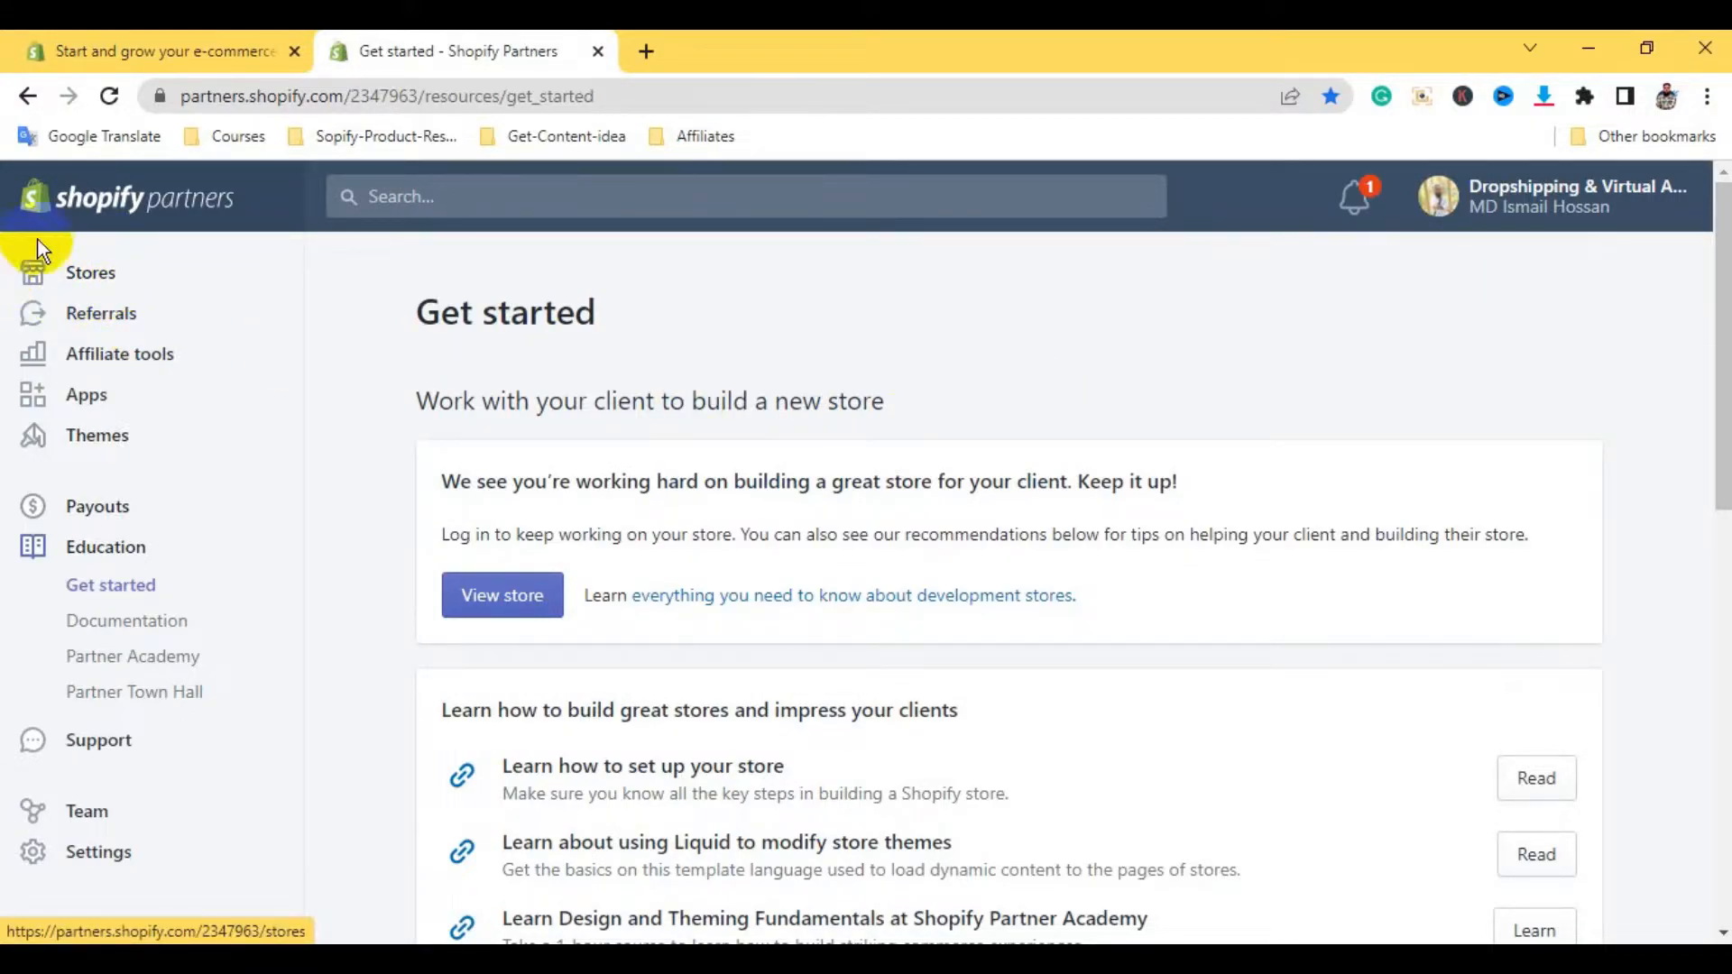
left_click(83, 282)
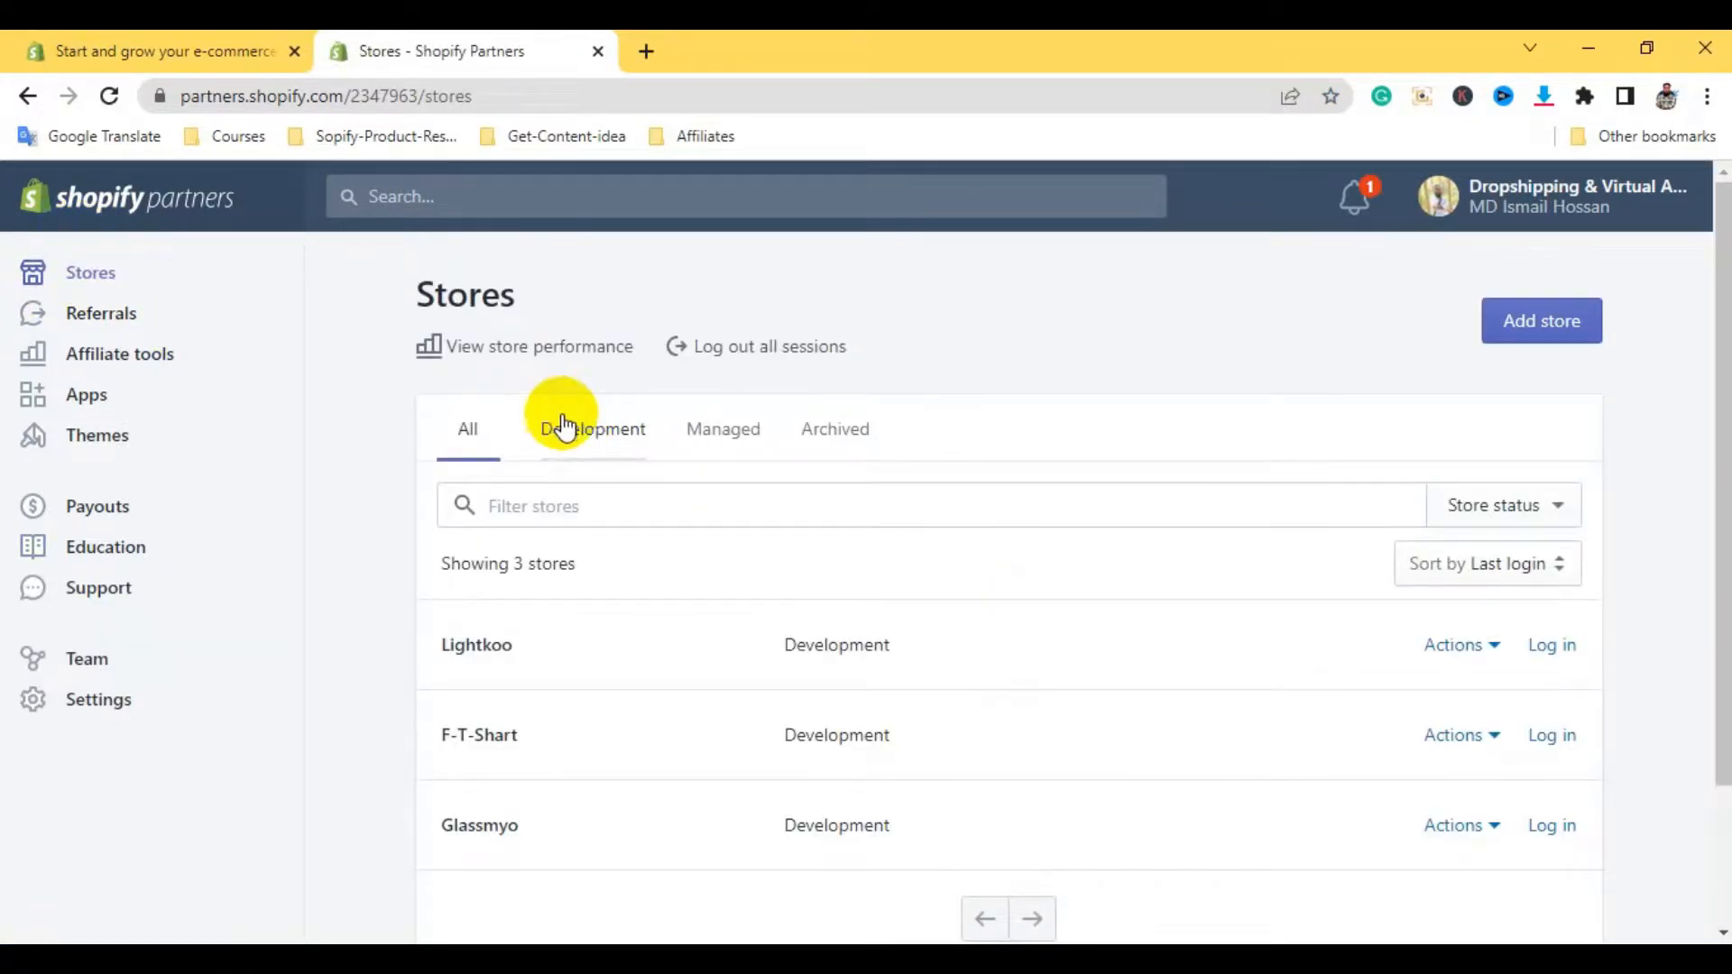
scroll(370, 397, "down", 2)
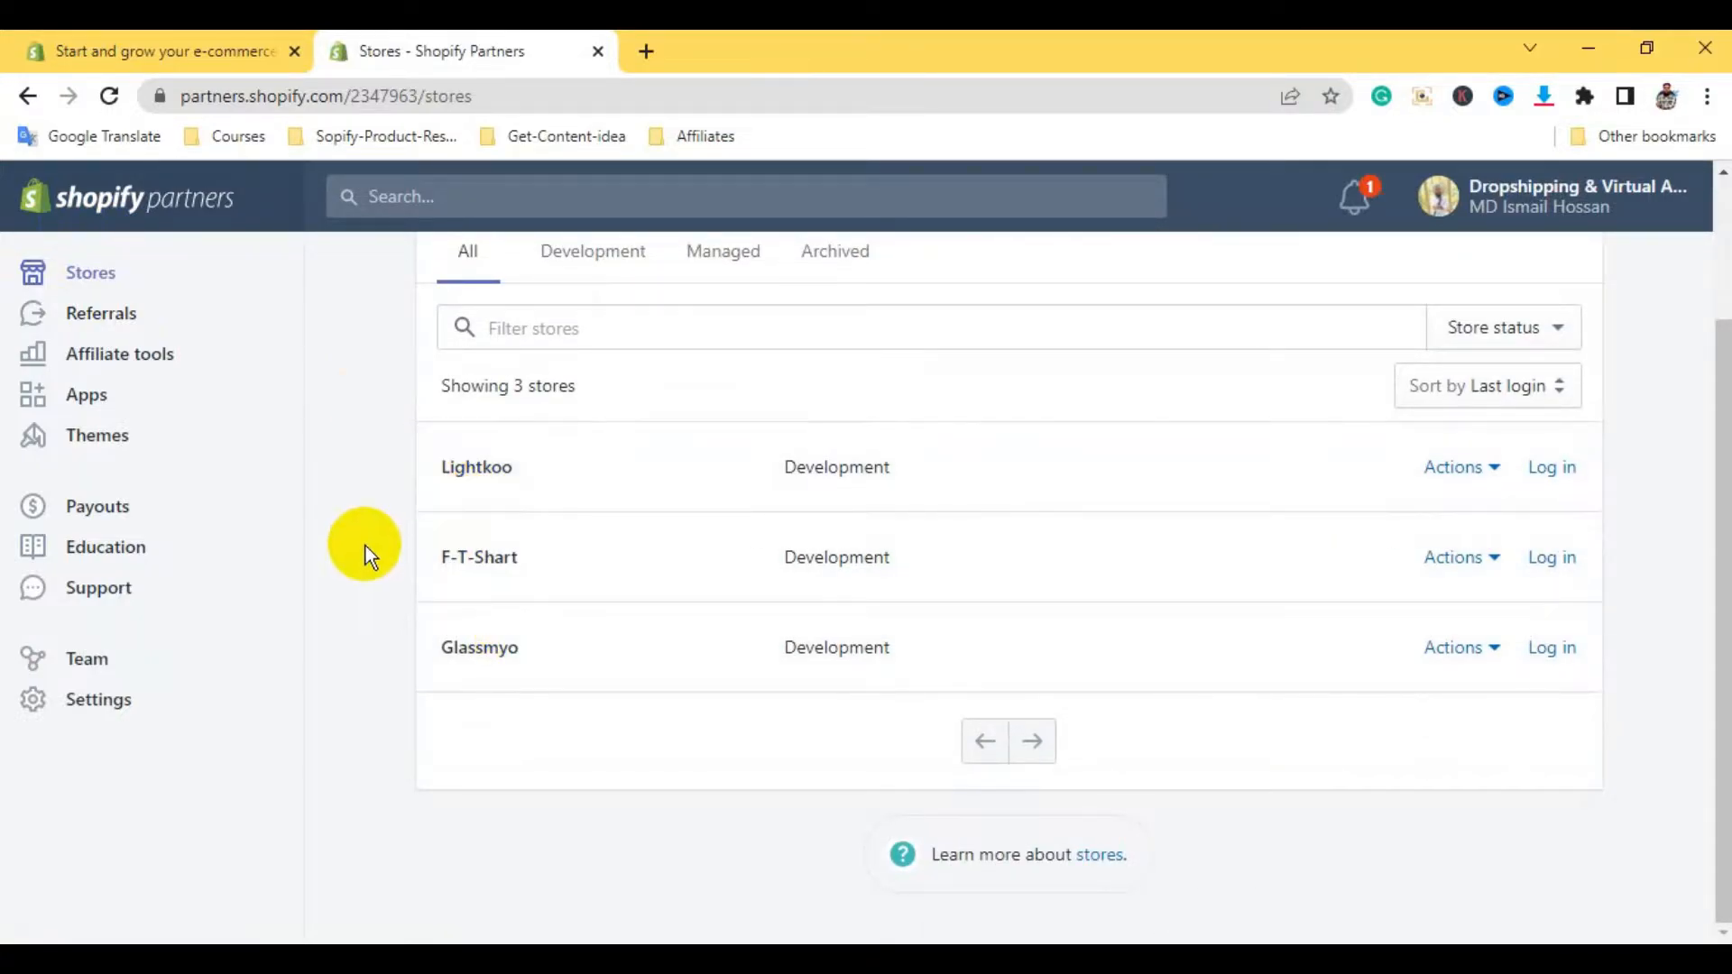
scroll(339, 548, "up", 2)
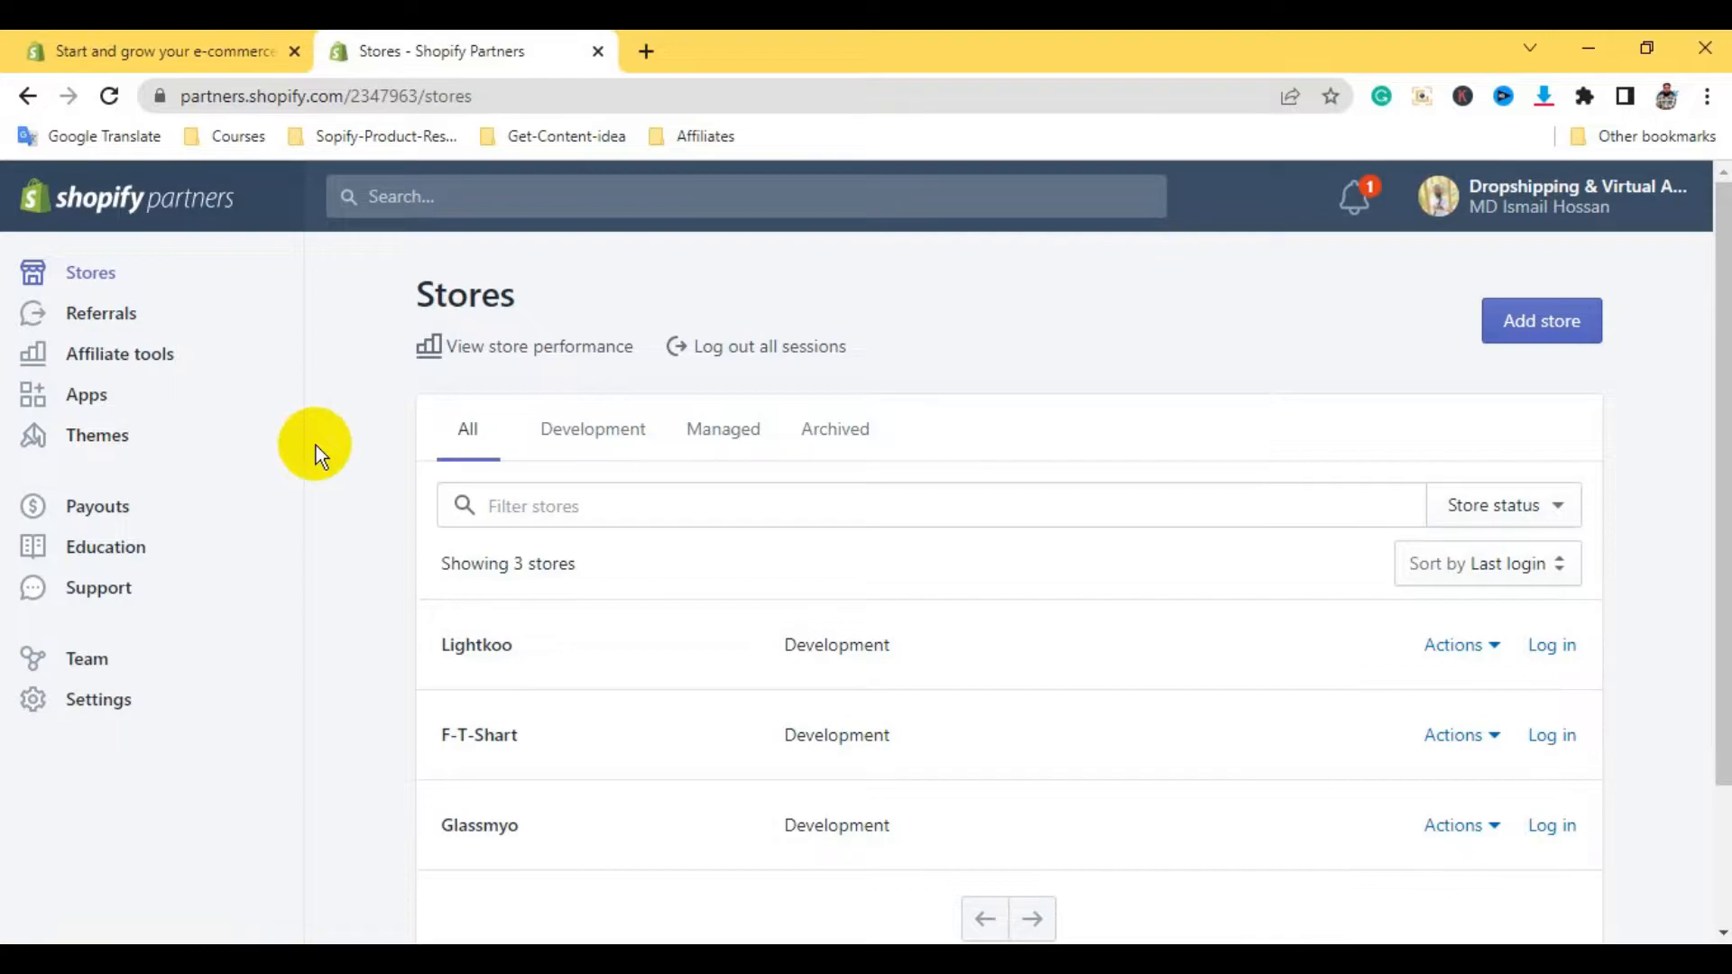
Add a new store, choosing Development store as its type
left_click(1567, 322)
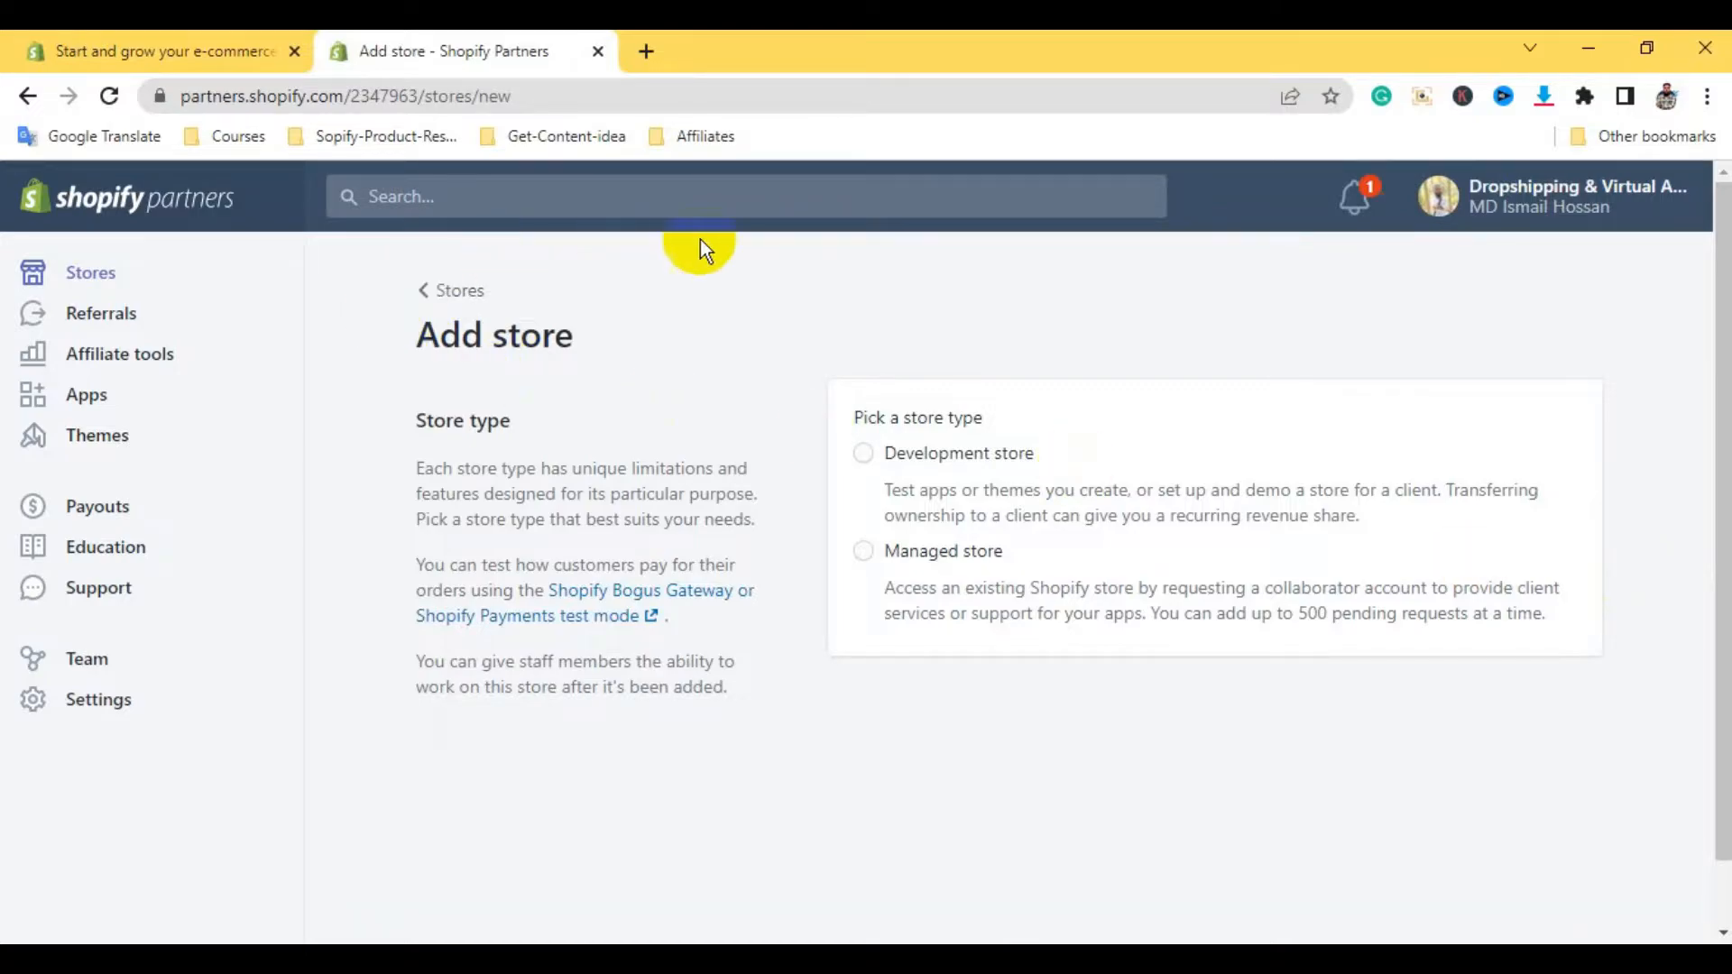
left_click(852, 453)
left_click_drag(1714, 352, 1714, 472)
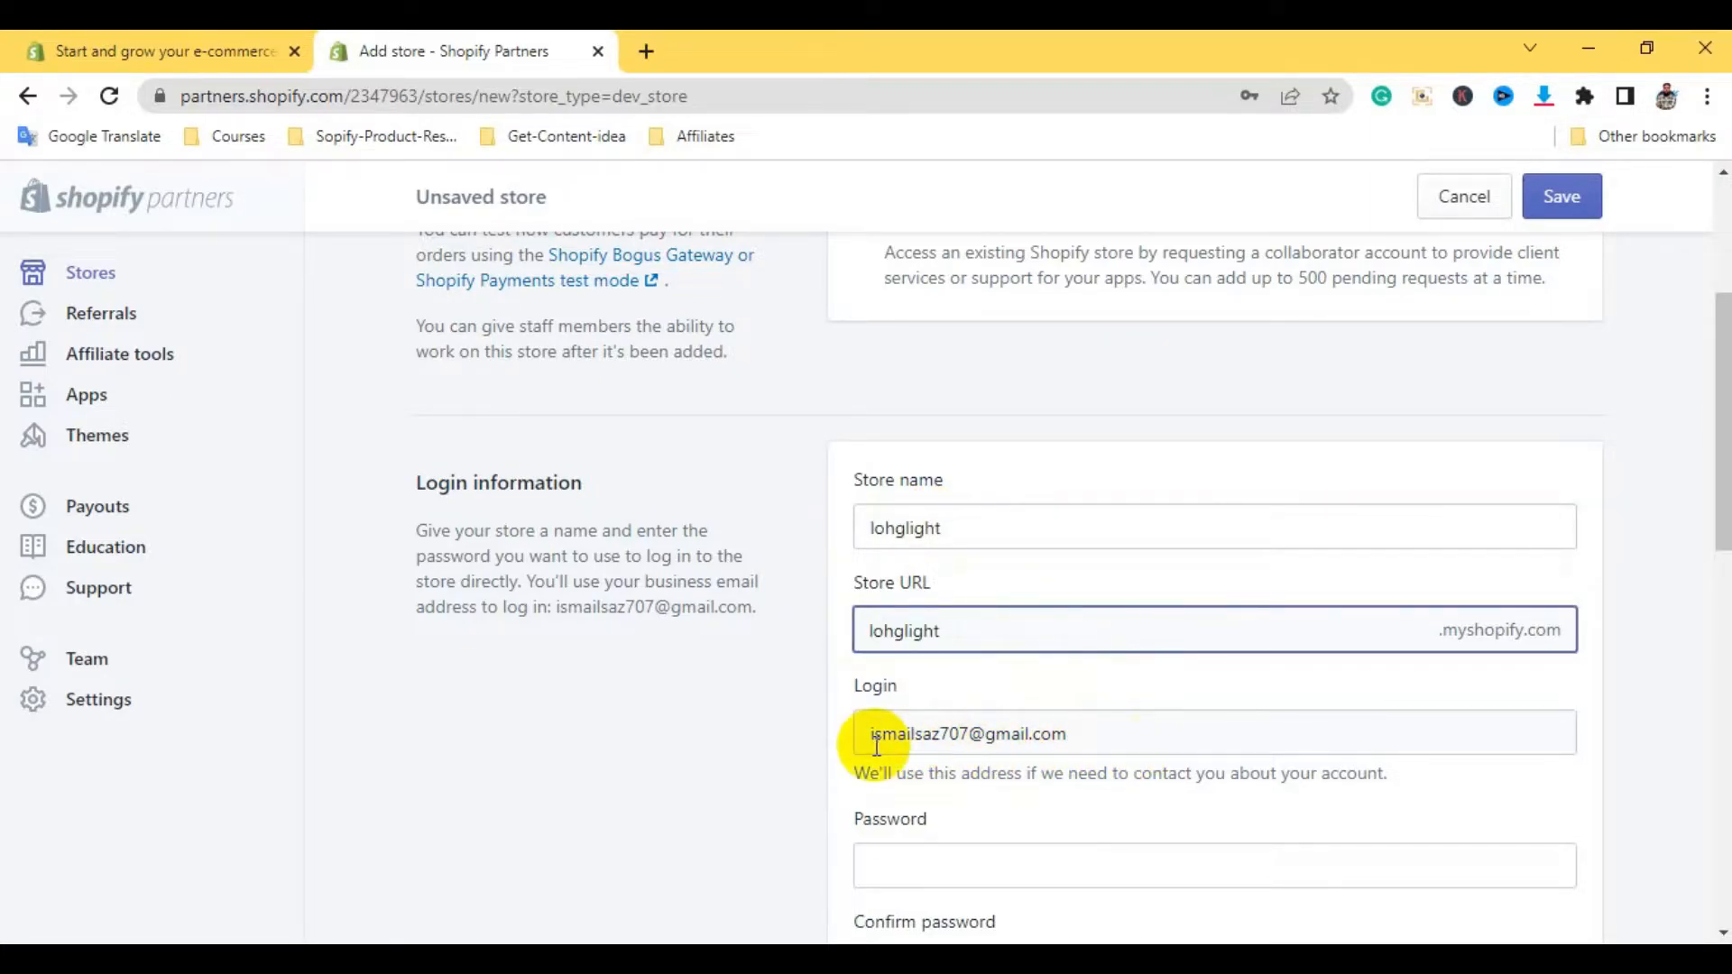
Enter the store password and type it again in Confirm password
scroll(1719, 494, "down", 3)
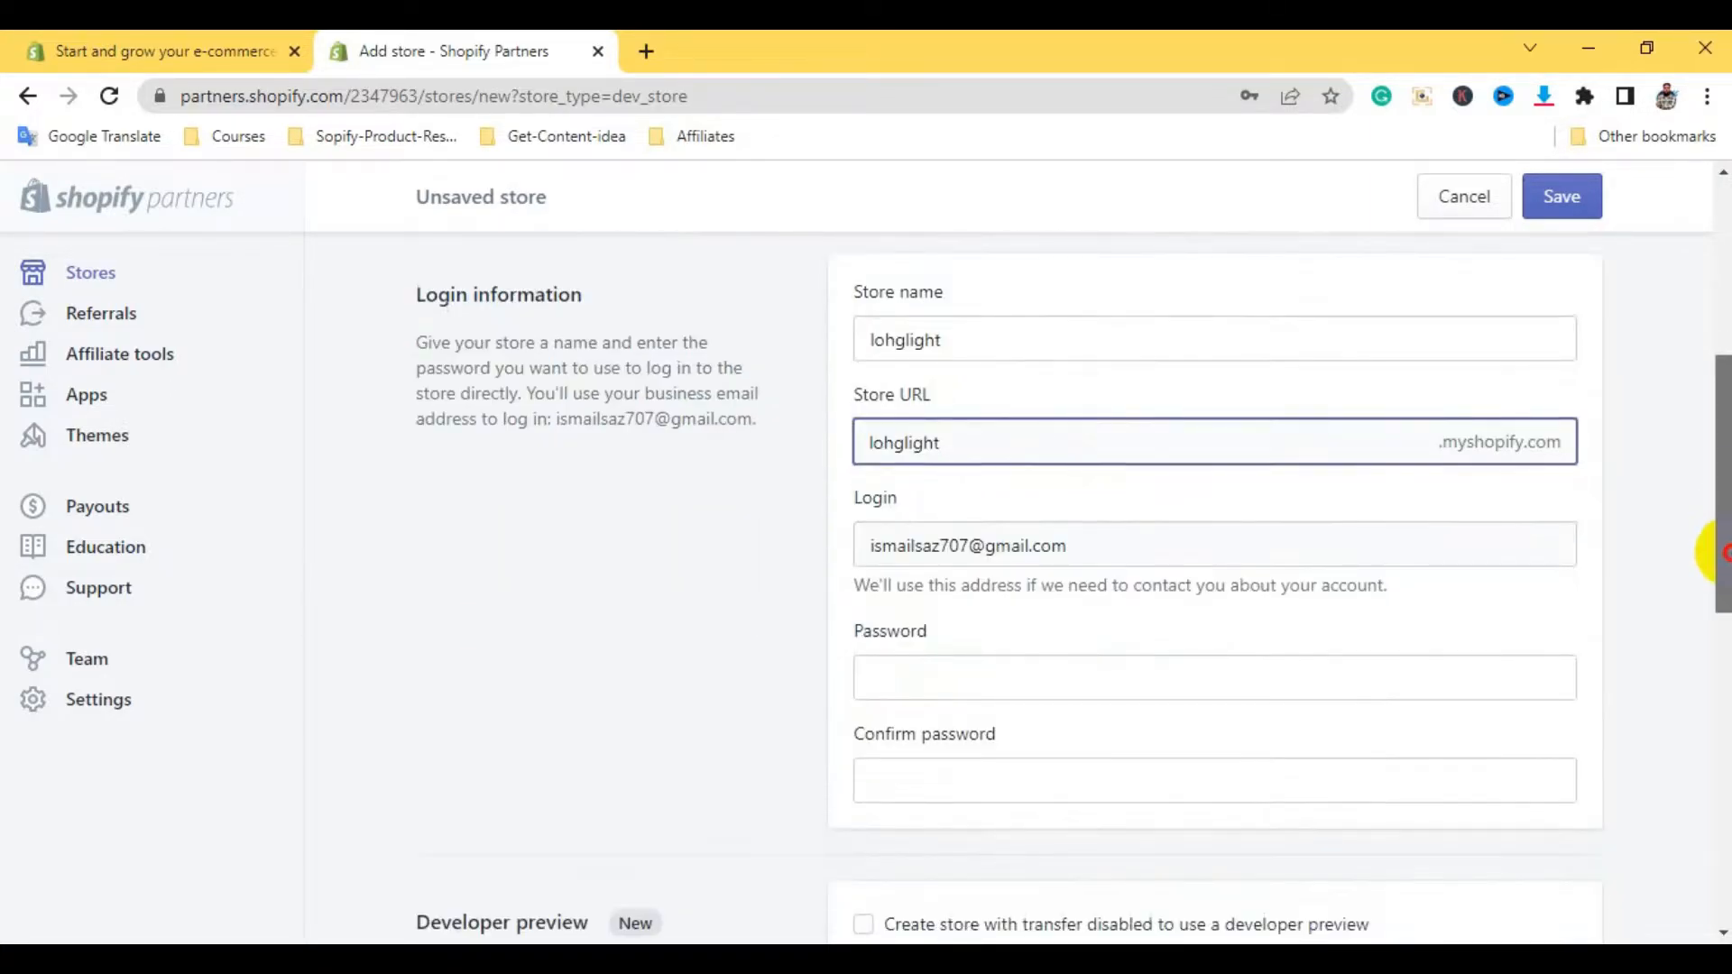
left_click(961, 555)
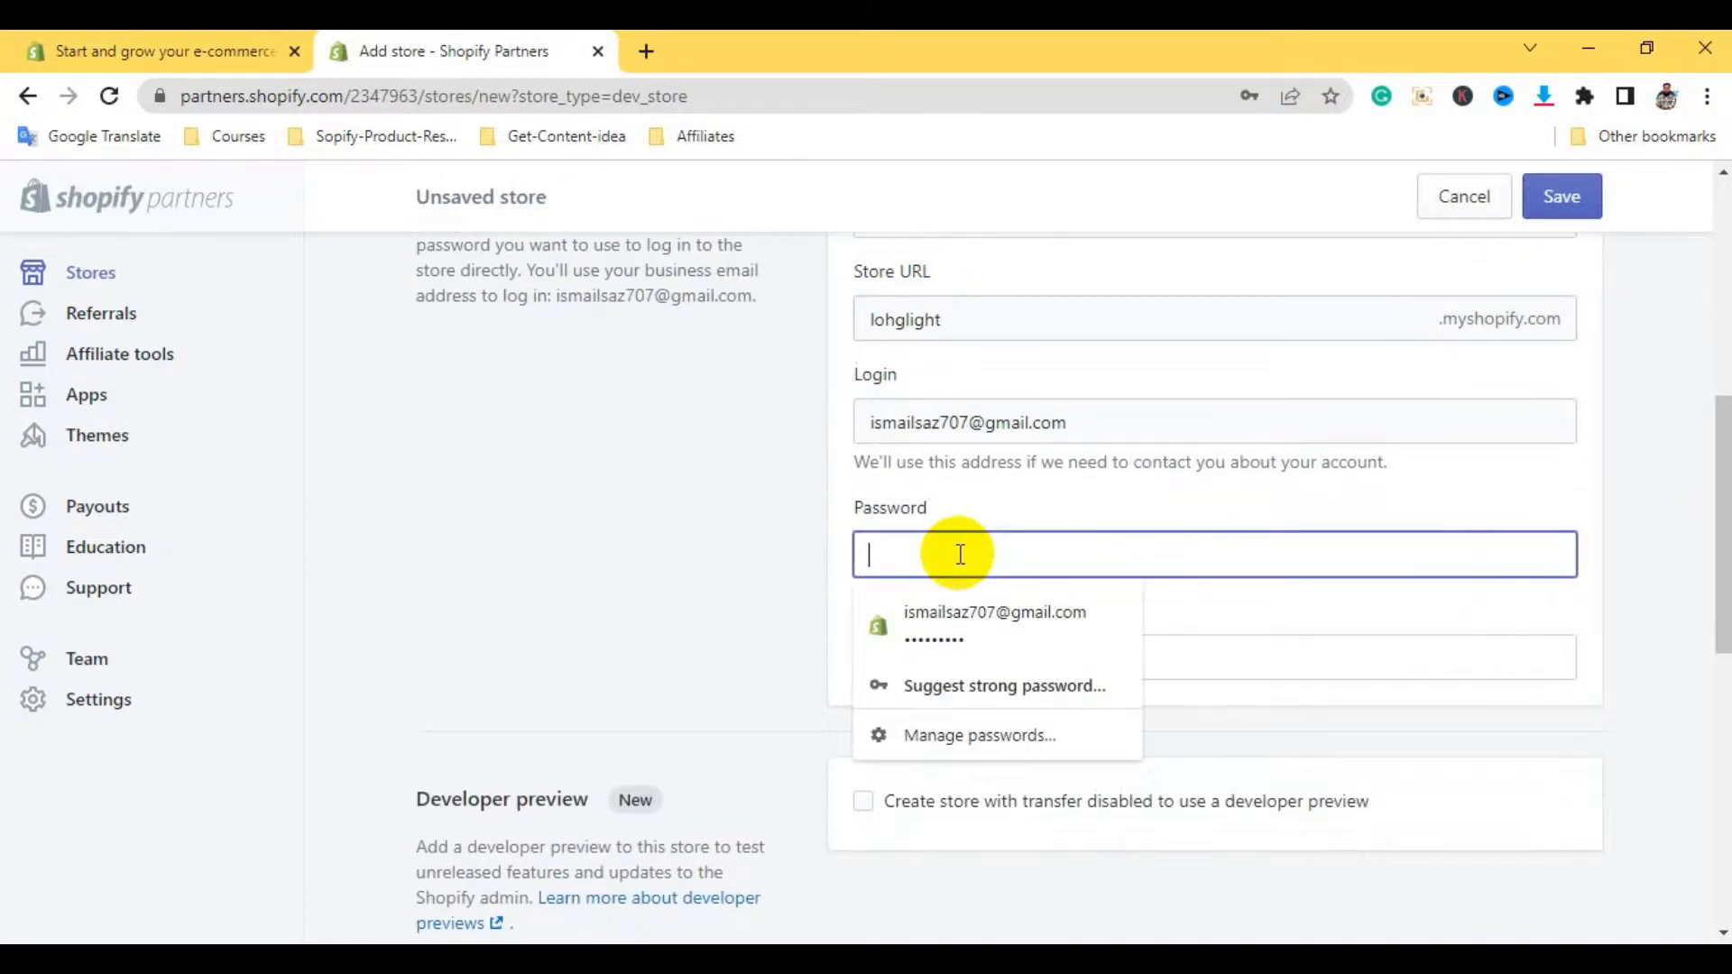
type("•••••")
left_click(1263, 666)
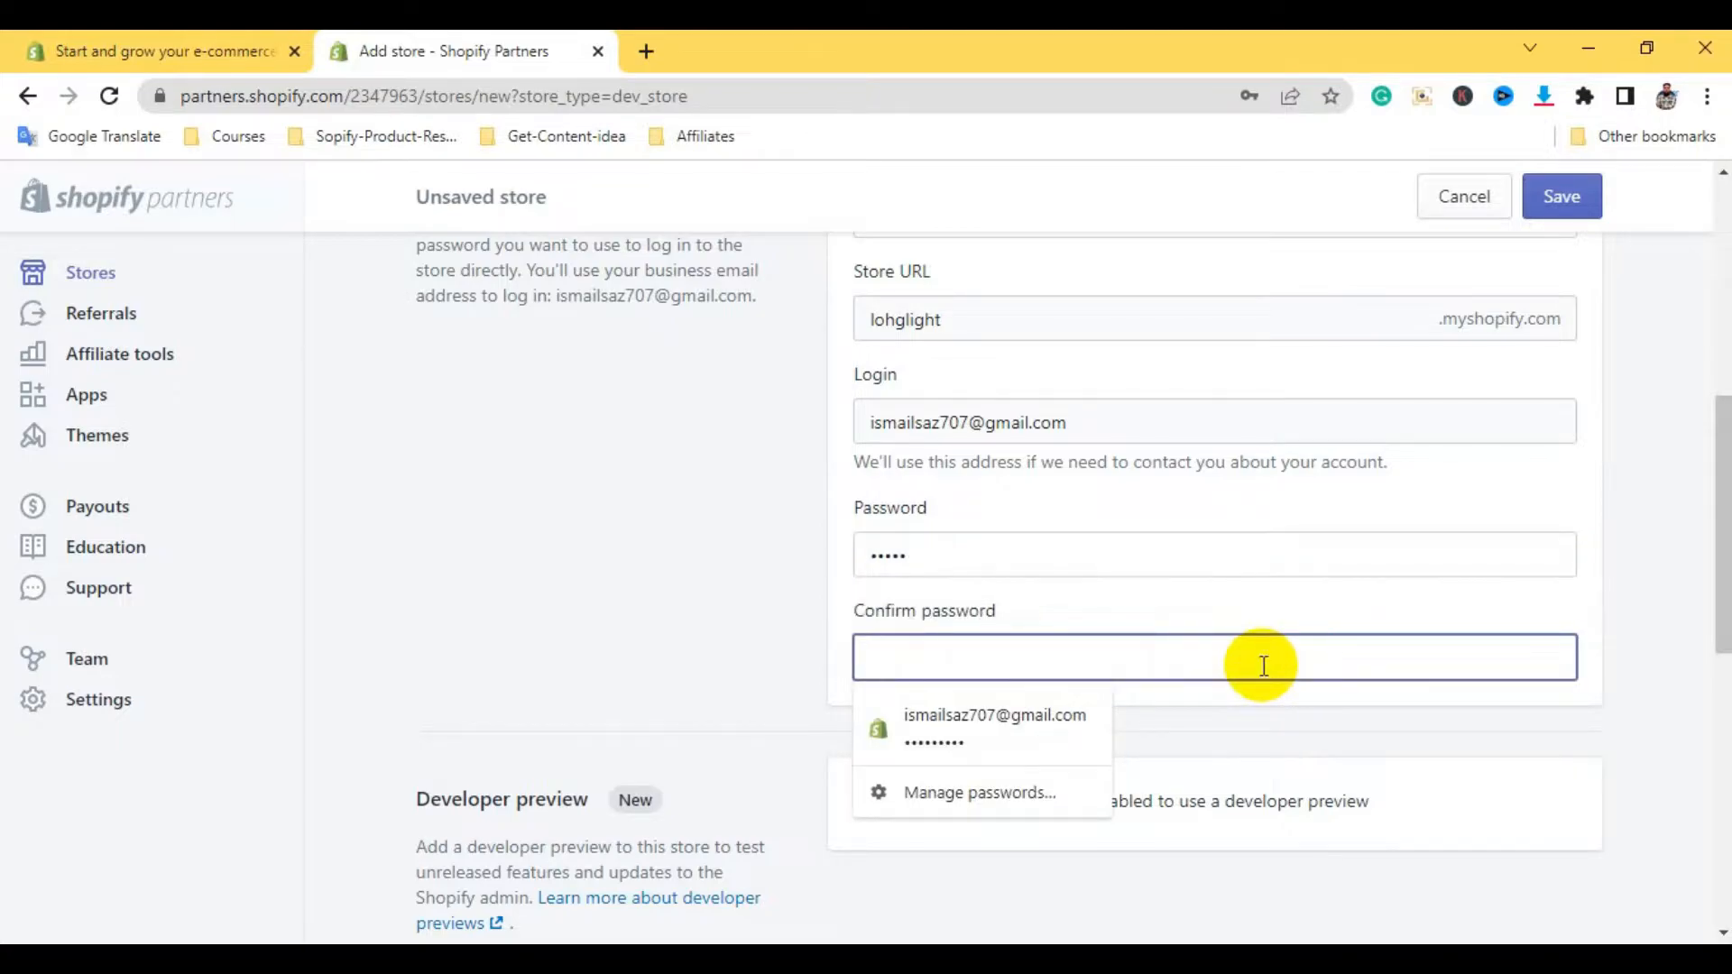
type("•")
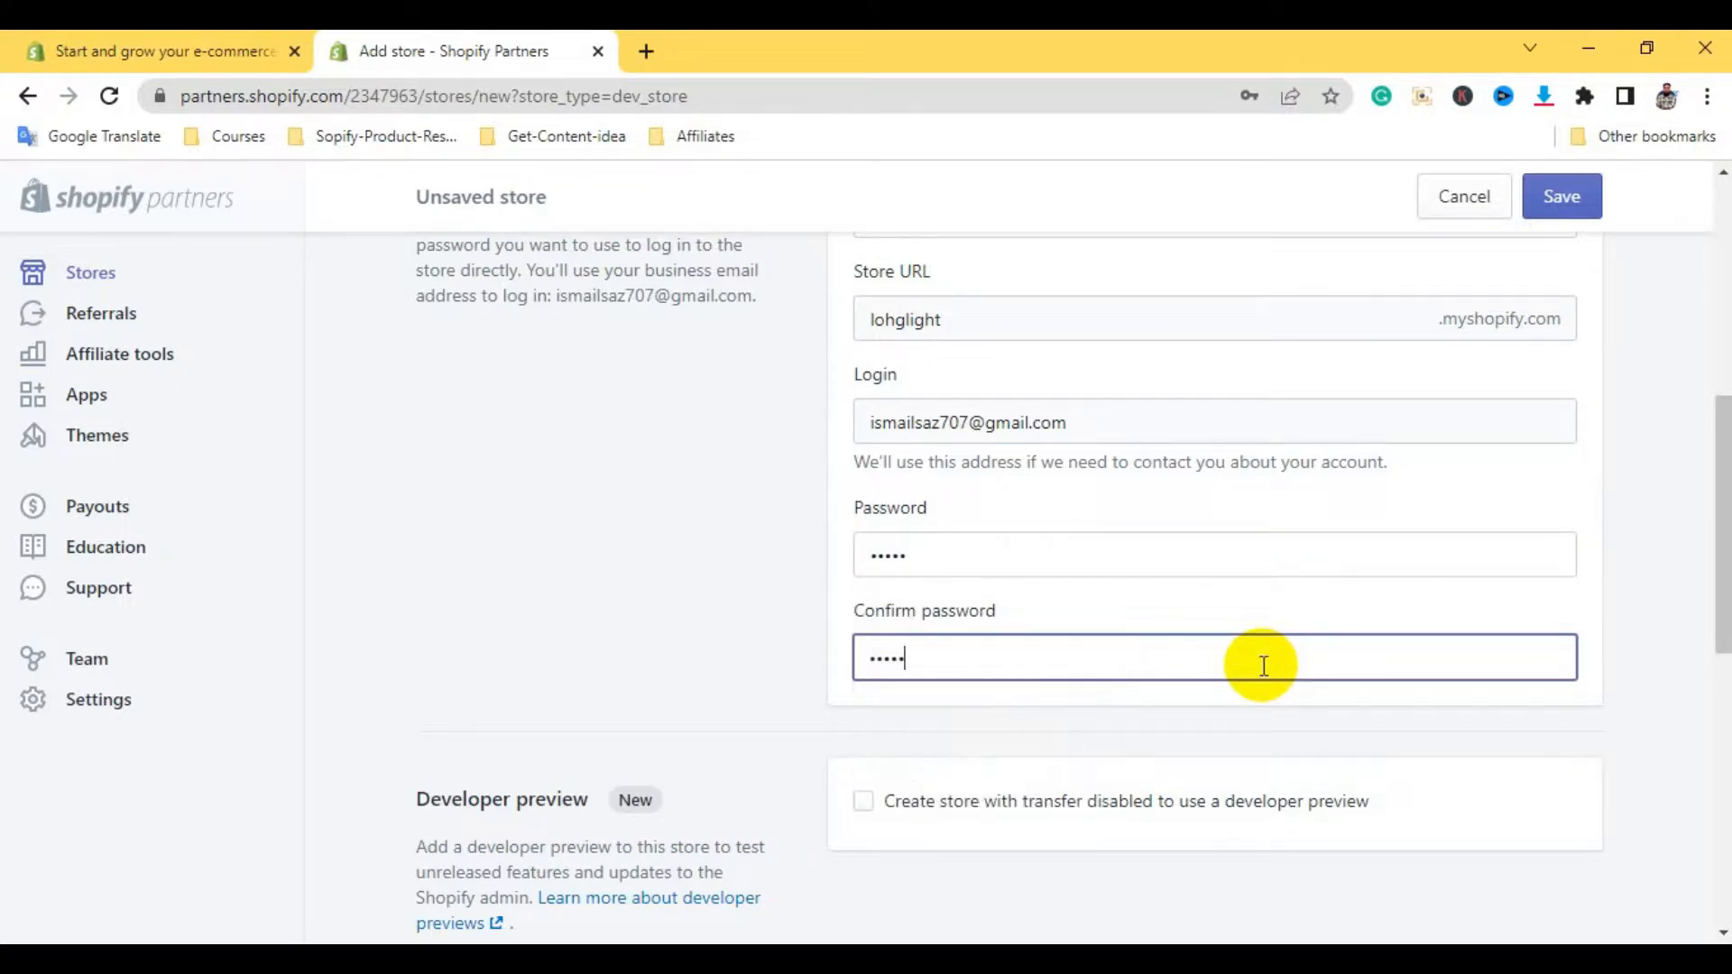
left_click_drag(1716, 599, 1723, 686)
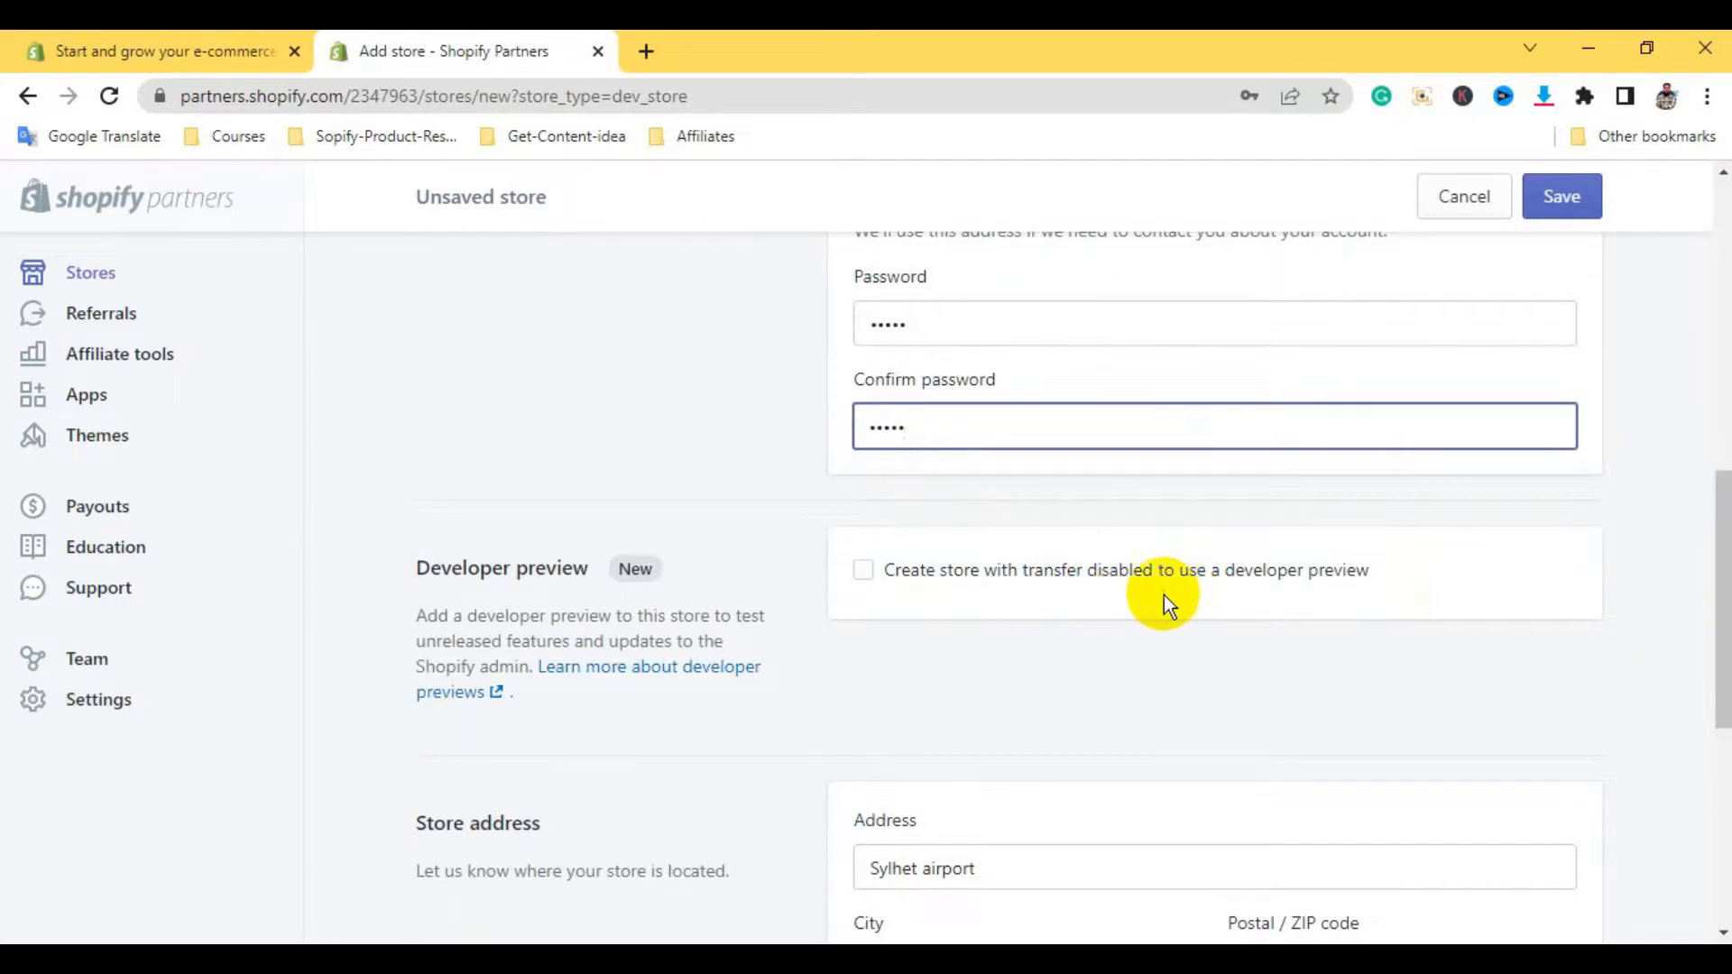
left_click(865, 577)
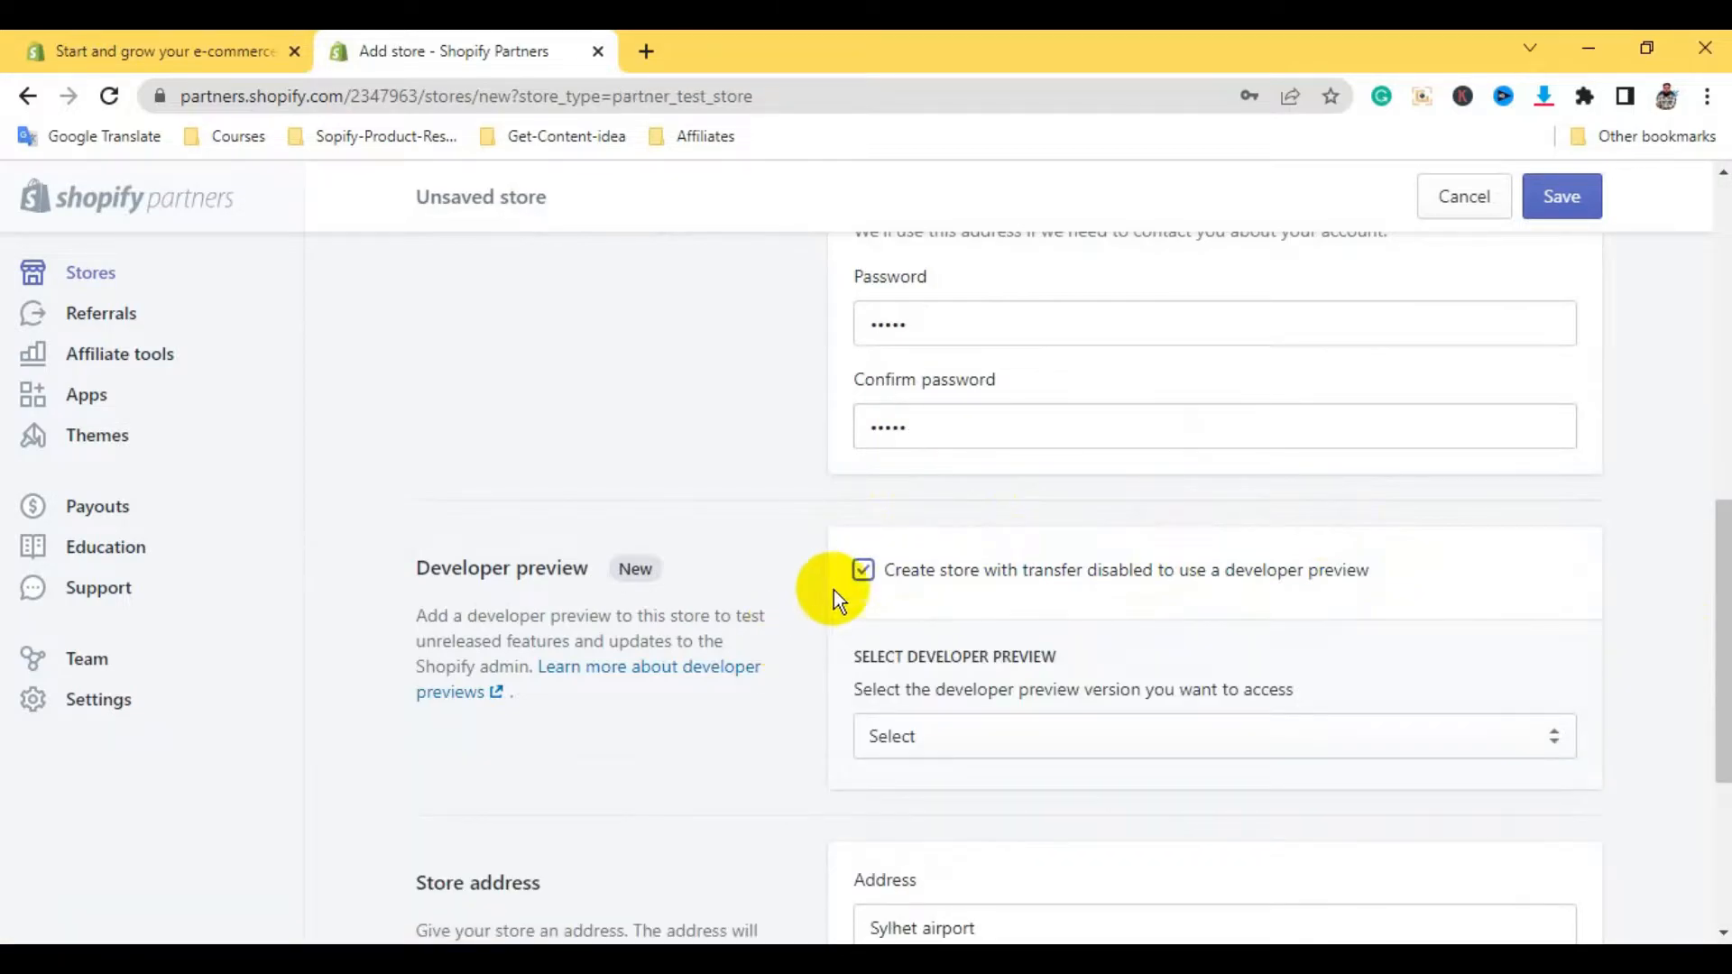
left_click(863, 574)
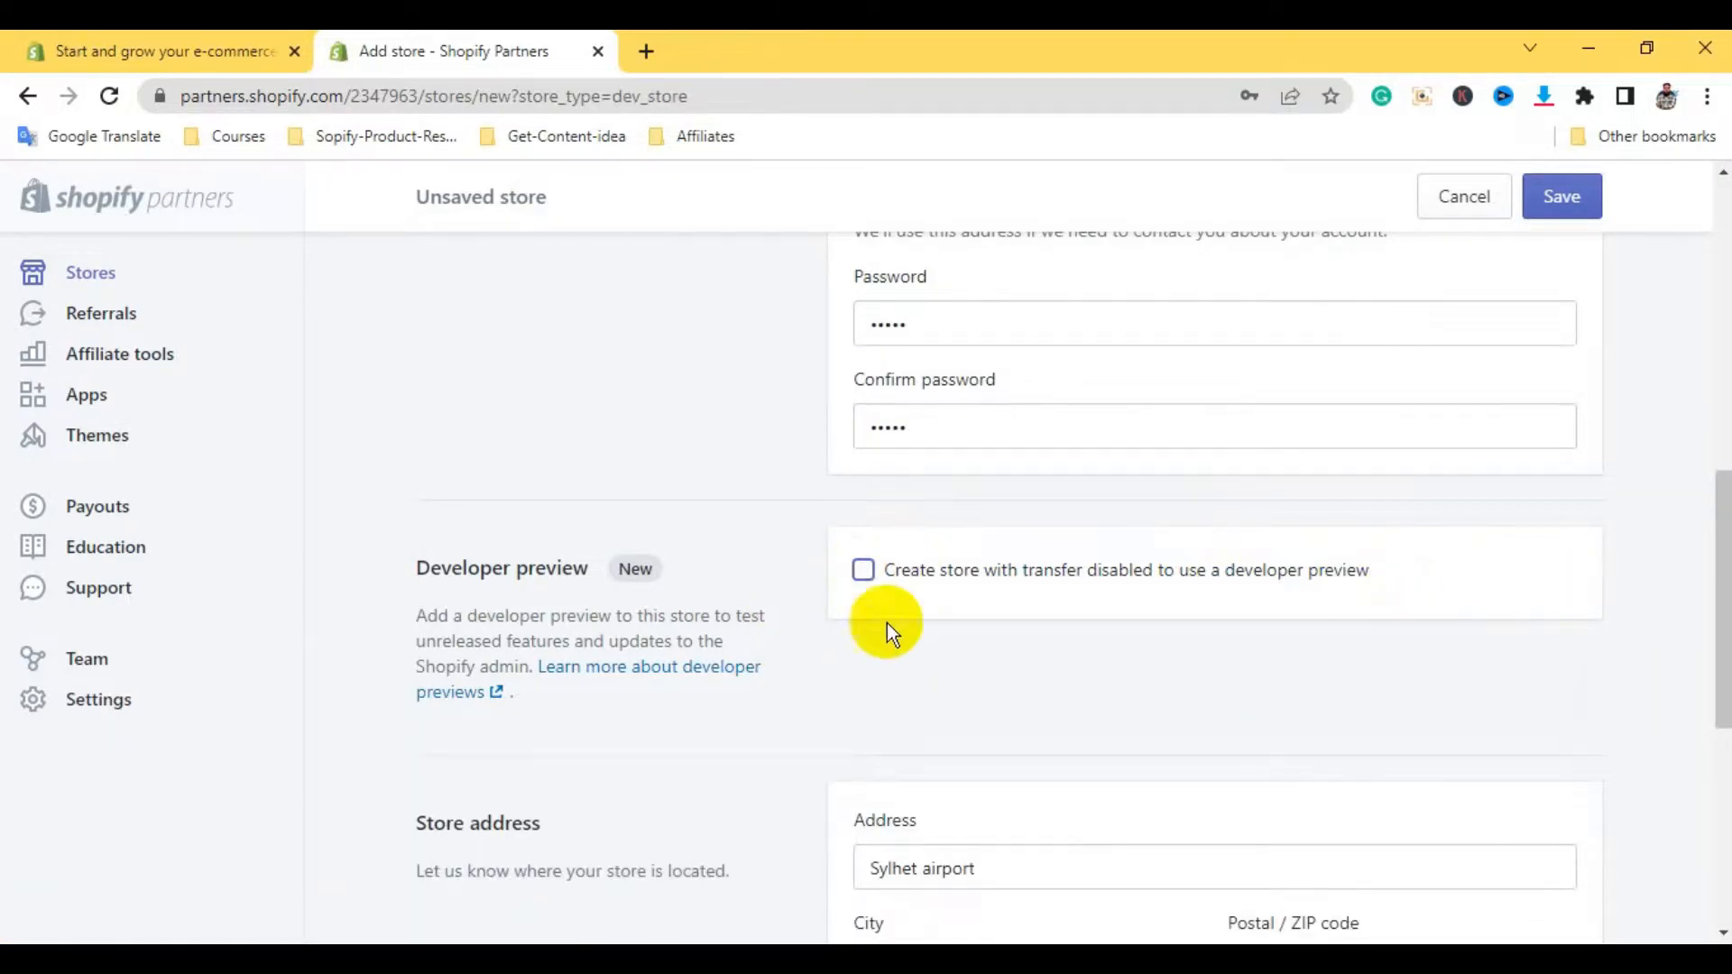
left_click(864, 570)
left_click(1557, 739)
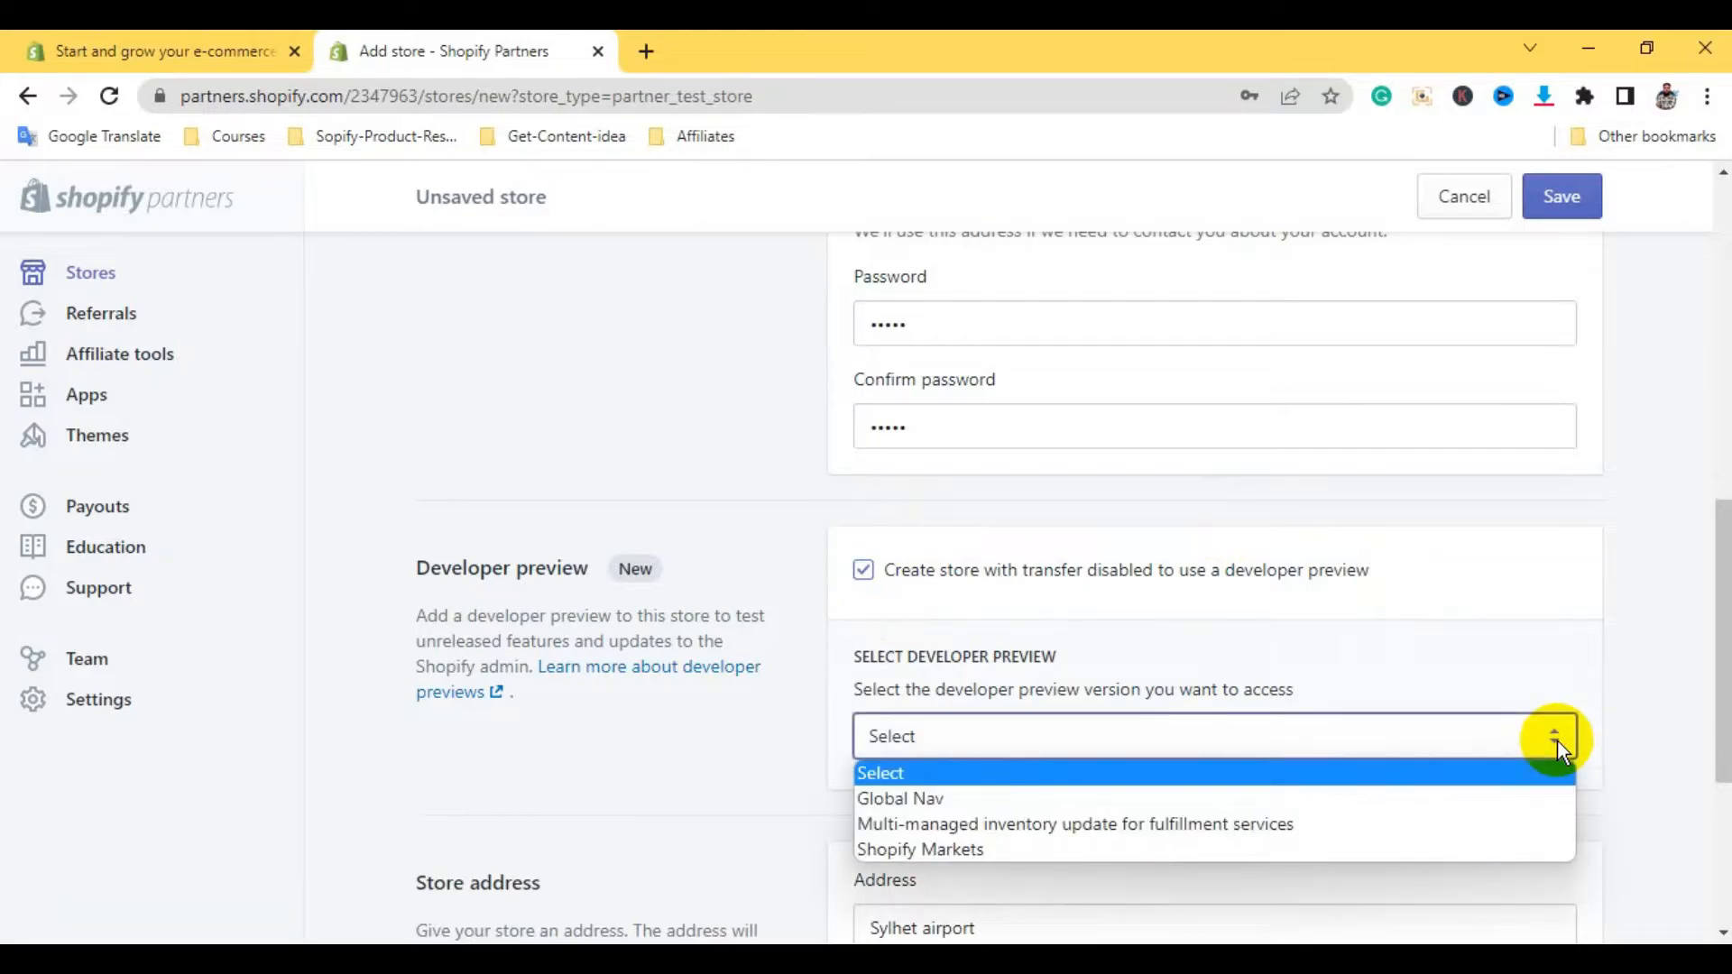
left_click(862, 574)
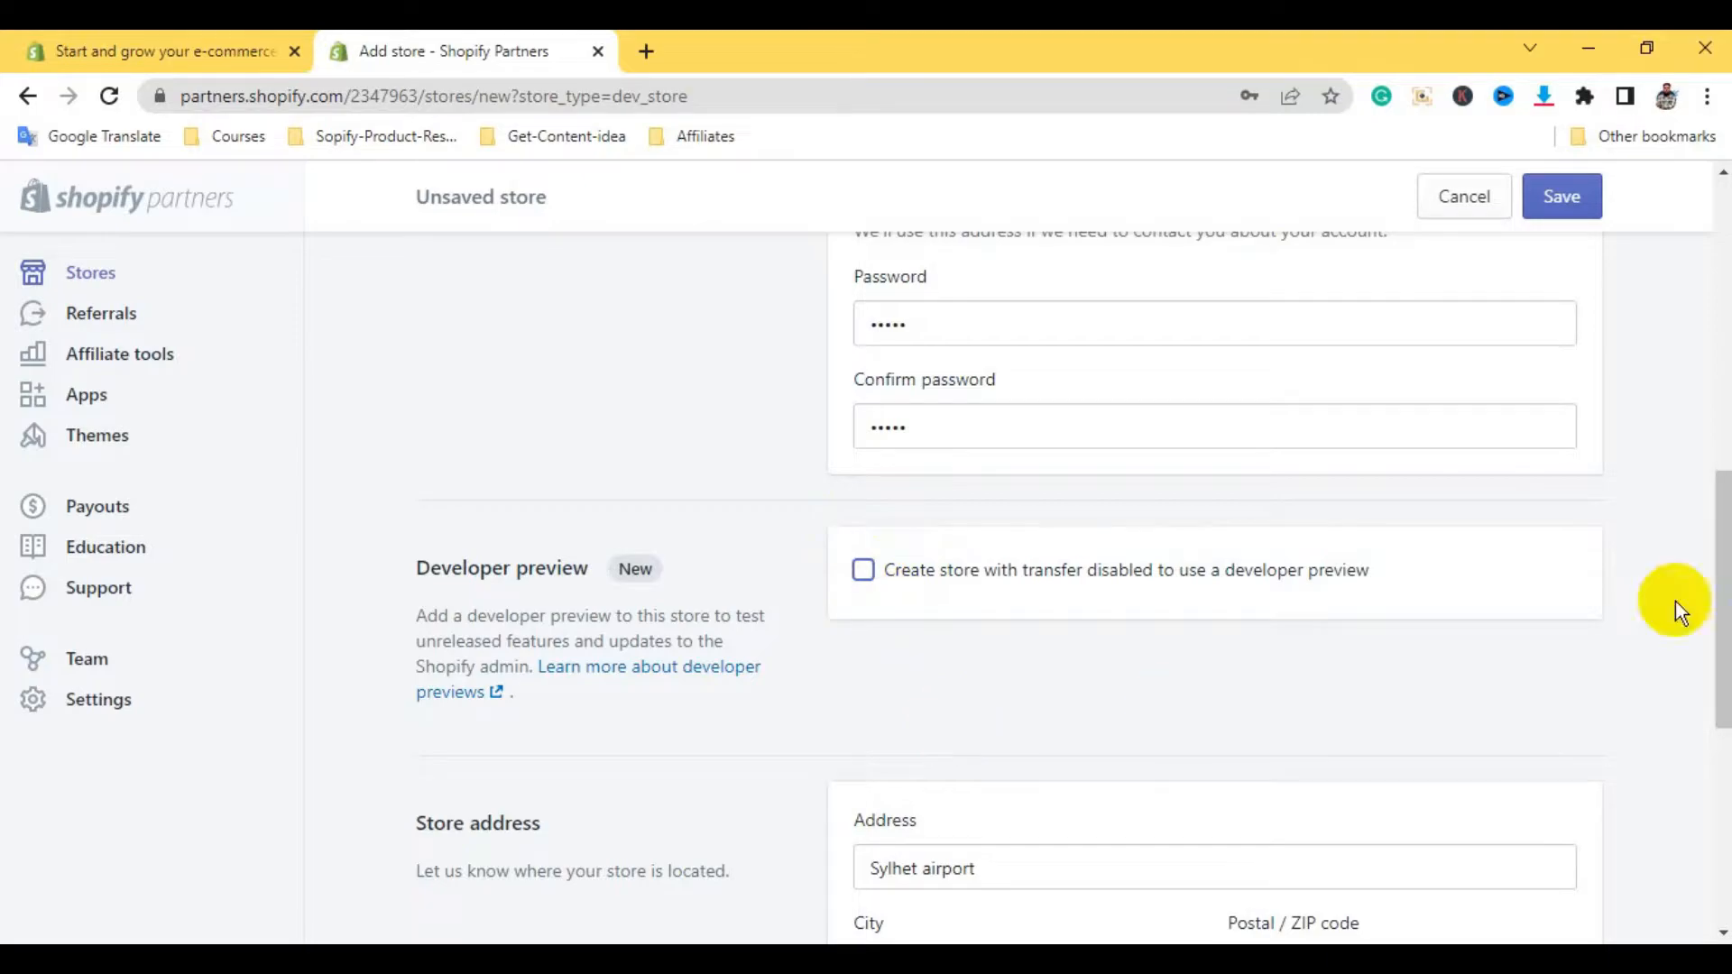
Clear the existing street address, city and postal code fields
left_click_drag(1718, 589, 1713, 685)
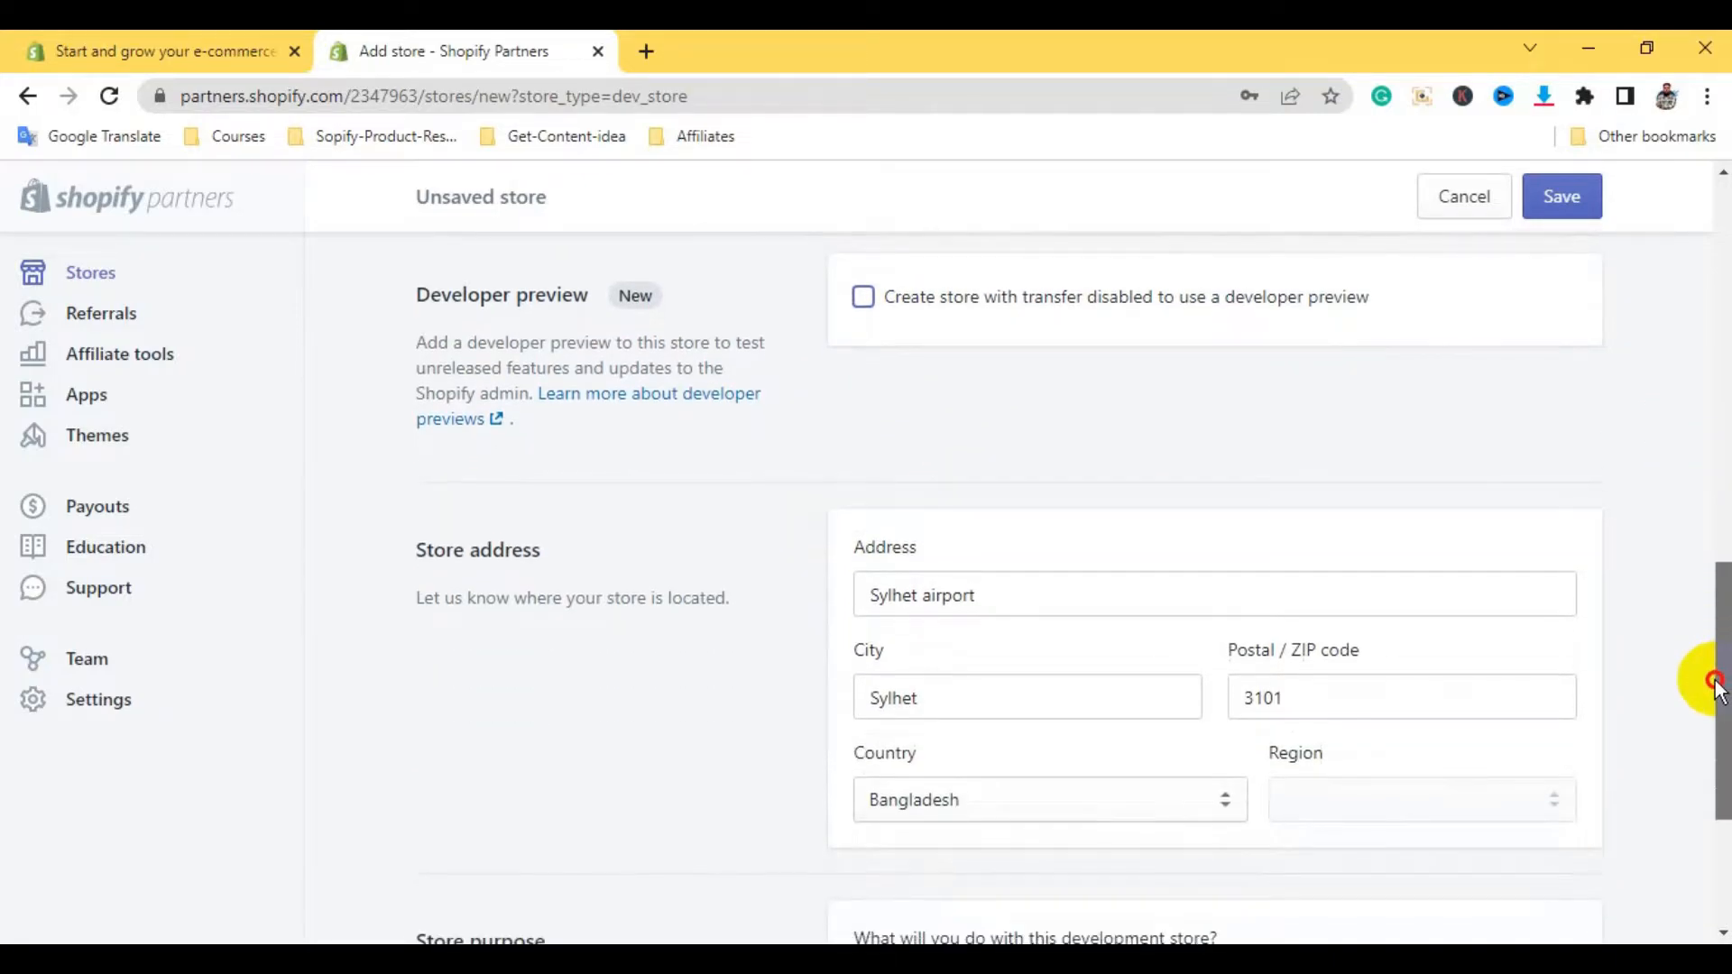
left_click_drag(993, 599, 799, 576)
key("BackSpace")
left_click(964, 712)
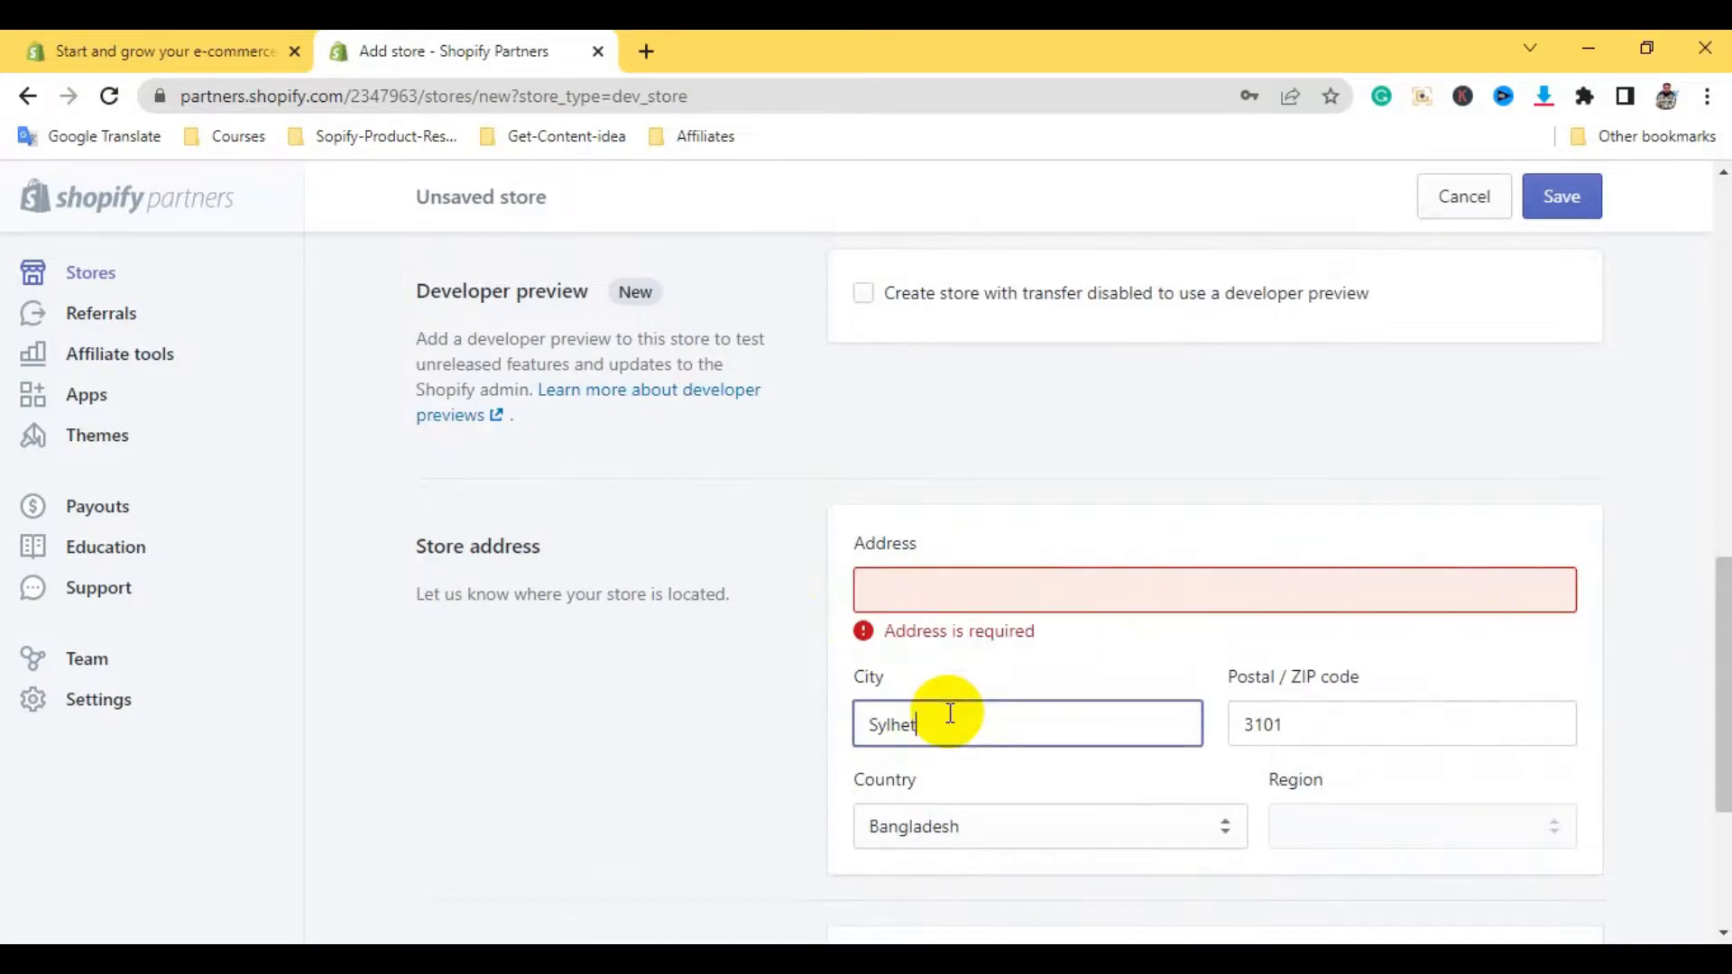
key("BackSpace")
key("BackSpace")
key("BackSpace")
key("BackSpace")
key("BackSpace")
left_click(1303, 728)
key("BackSpace")
key("BackSpace")
key("BackSpace")
key("BackSpace")
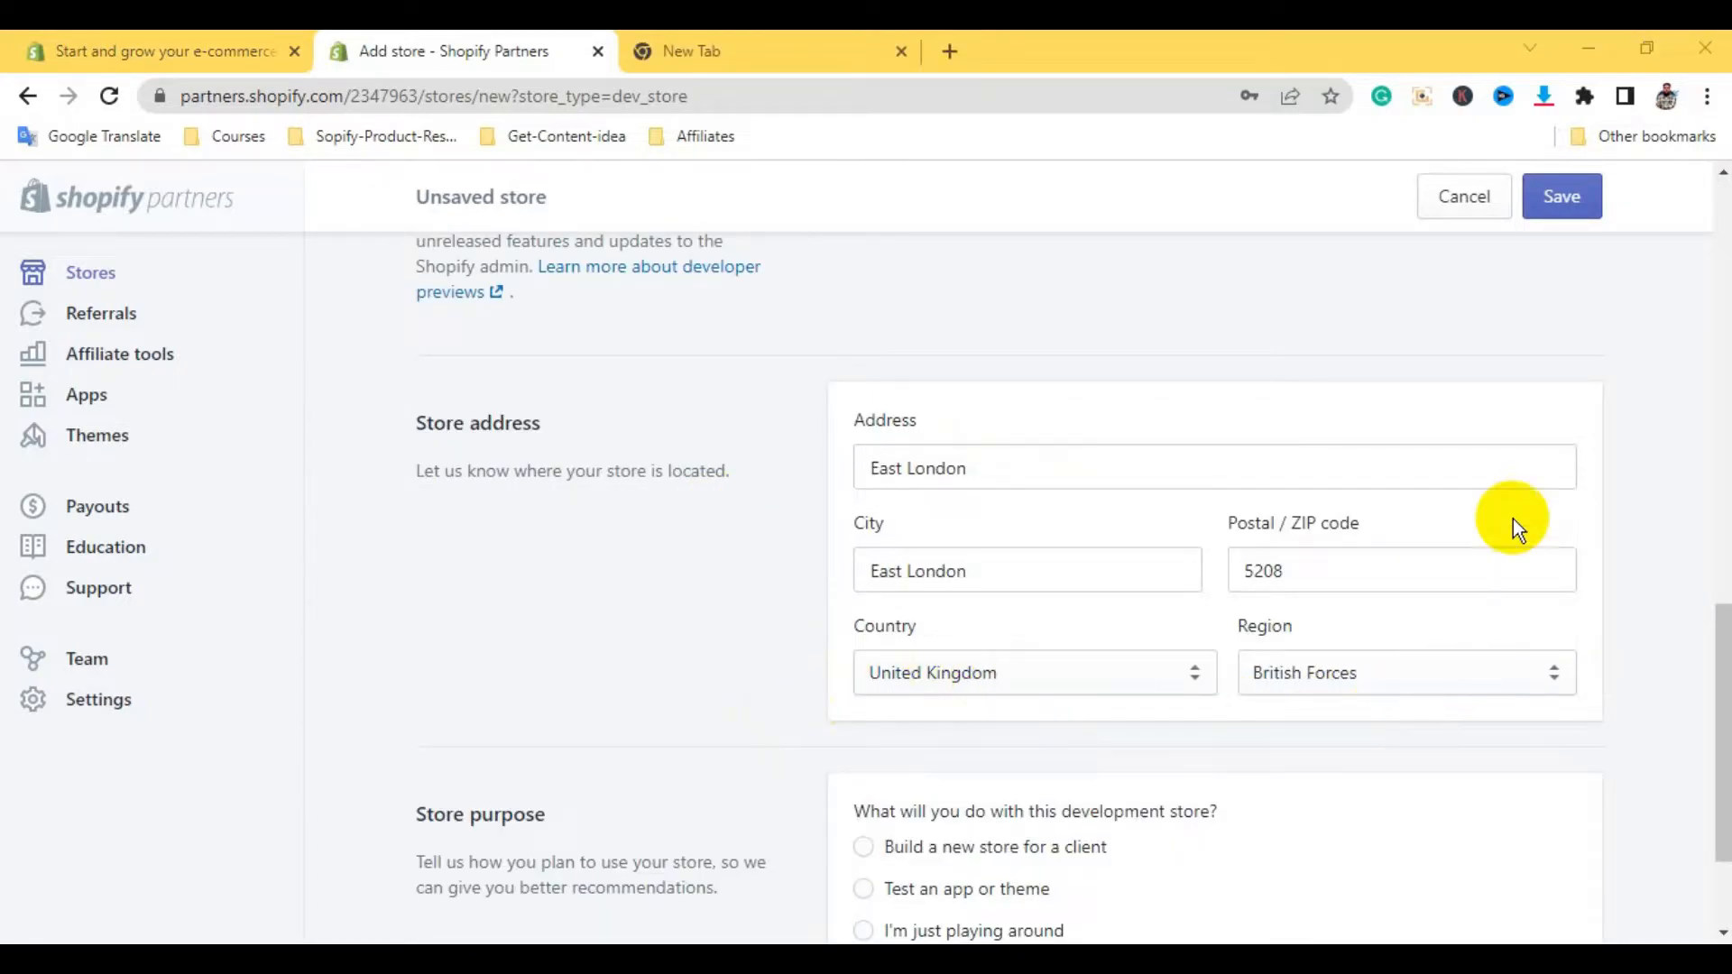
Choose 'Build a new store for a client' and save to create the store
left_click_drag(1714, 638, 1718, 727)
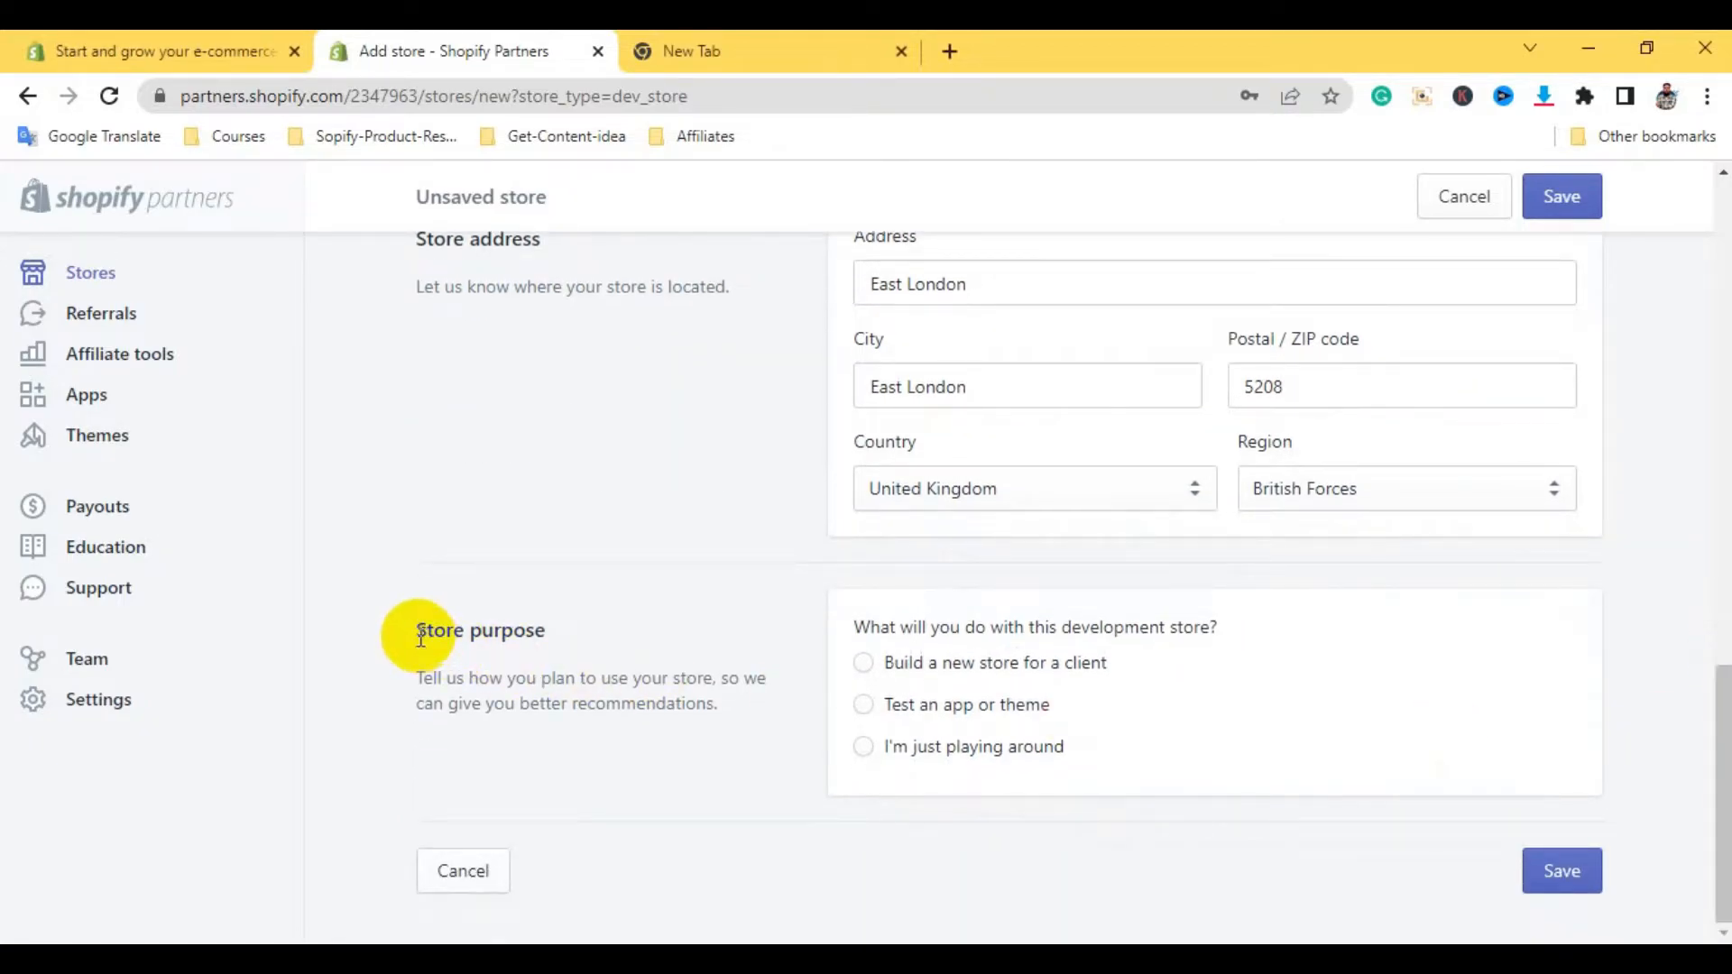
left_click_drag(416, 630, 572, 627)
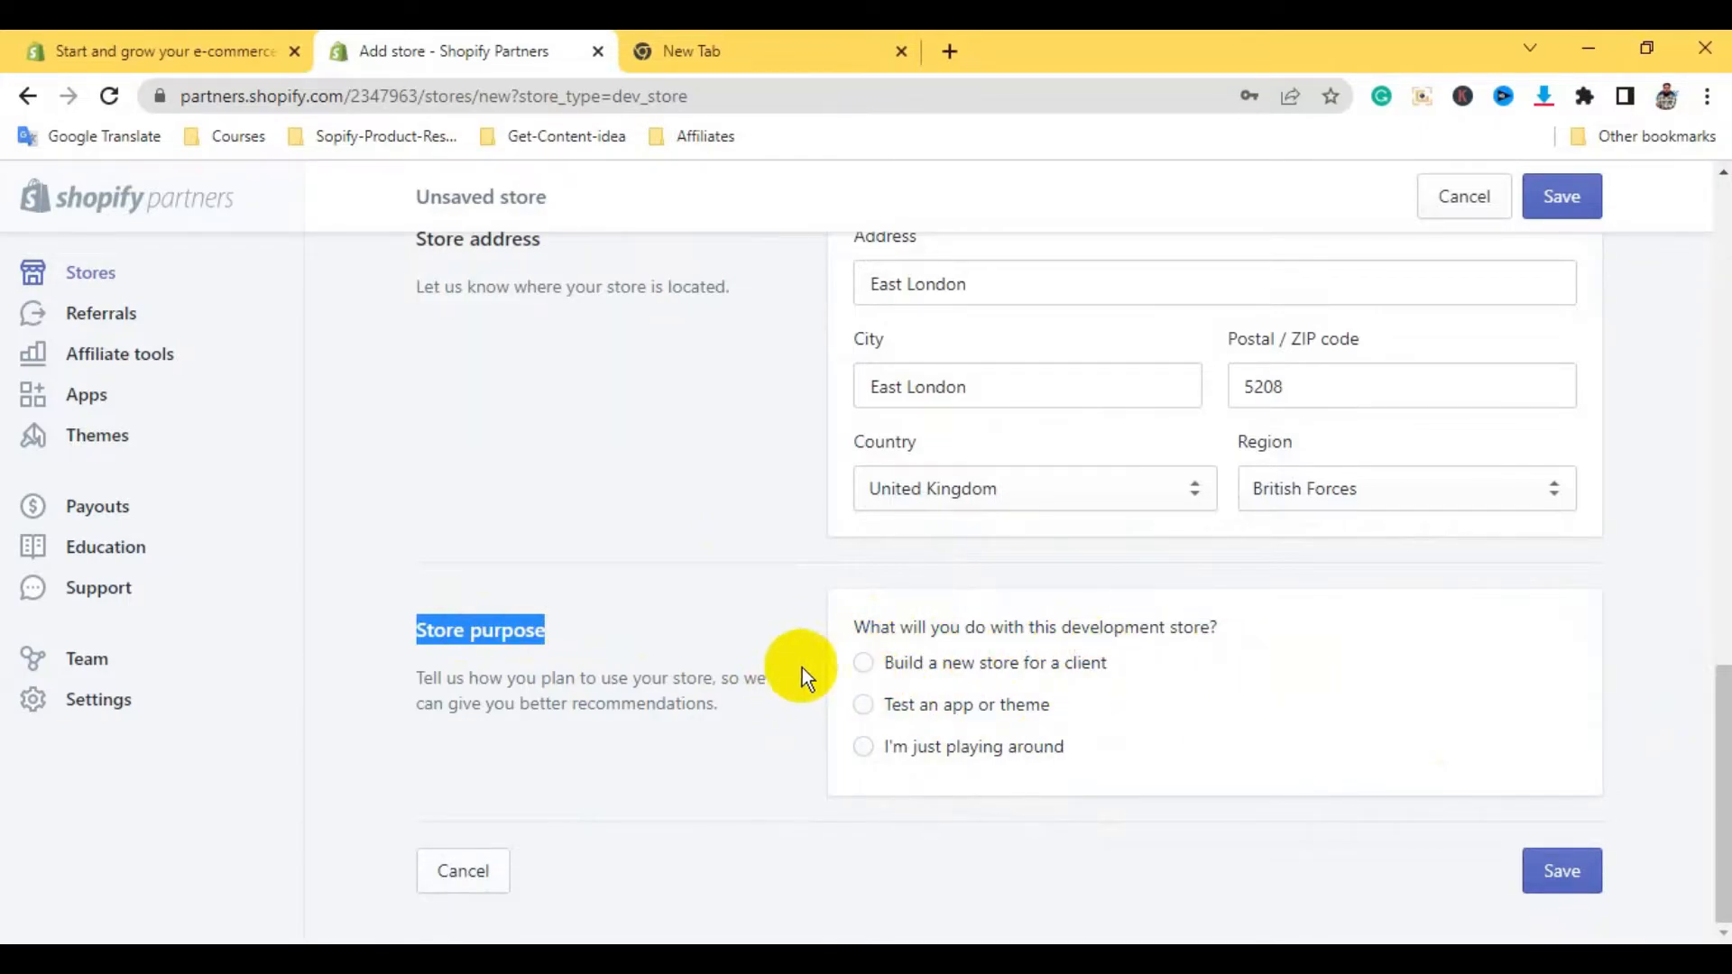
left_click(866, 674)
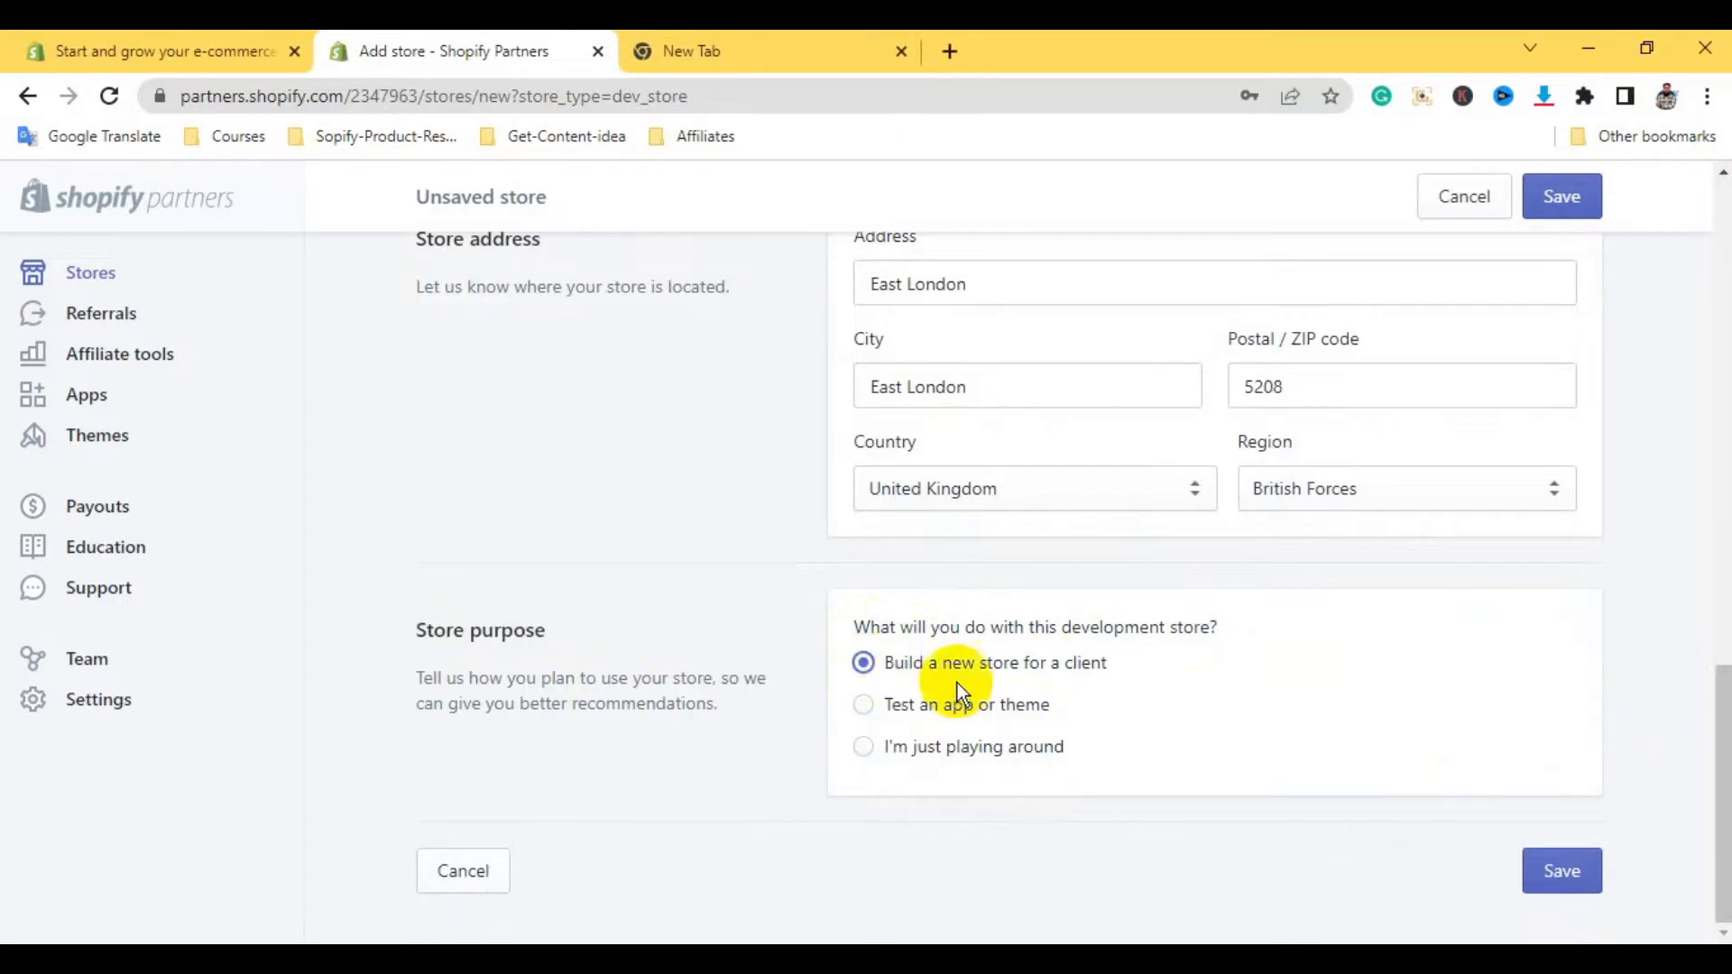
left_click(1559, 870)
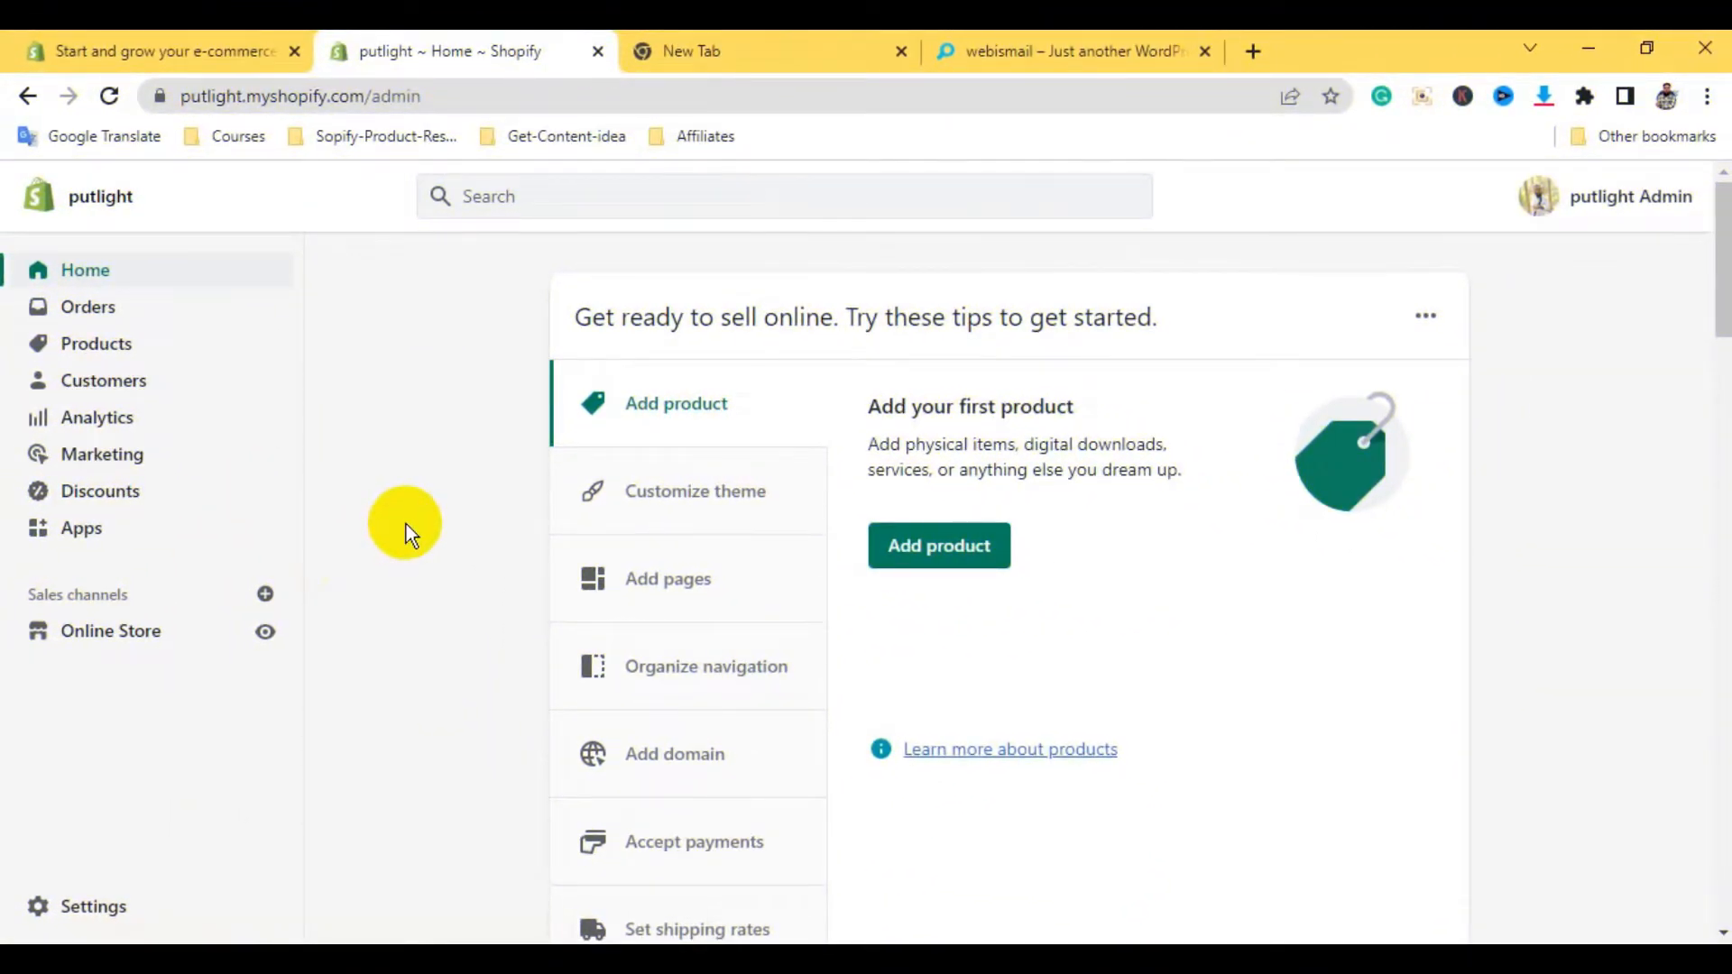
Scroll the putlight storefront preview, then return to the admin Themes page showing Dawn 4.0.0
scroll(403, 525, "down", 7)
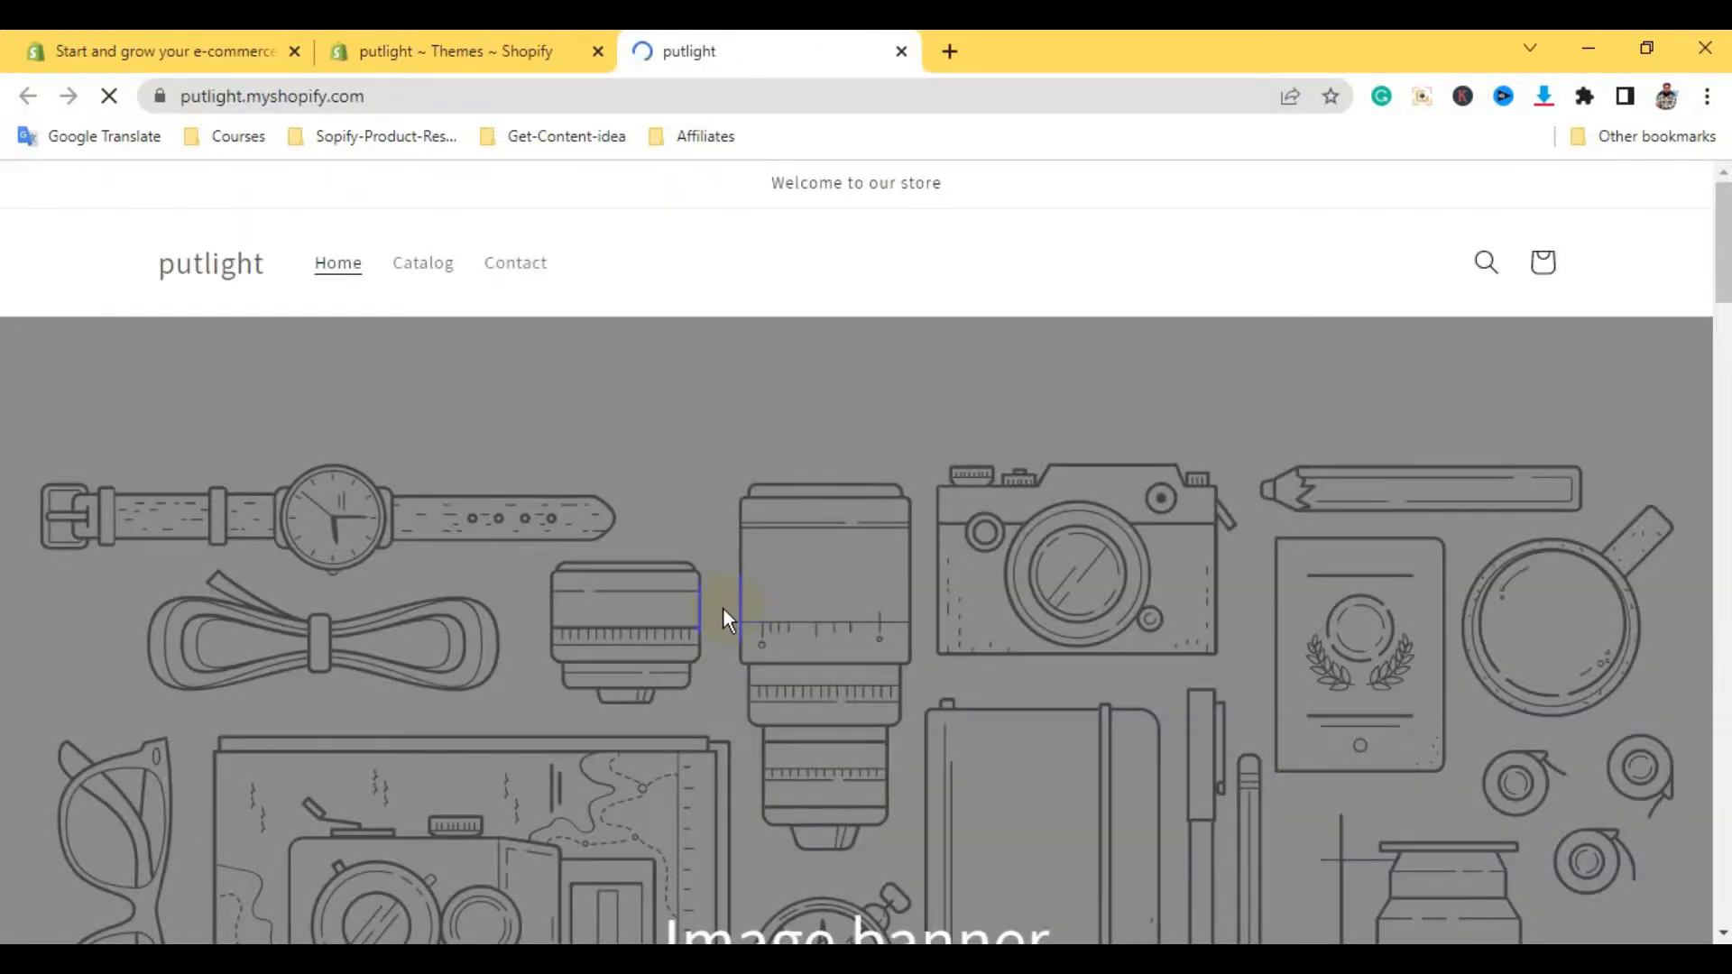
scroll(723, 608, "down", 15)
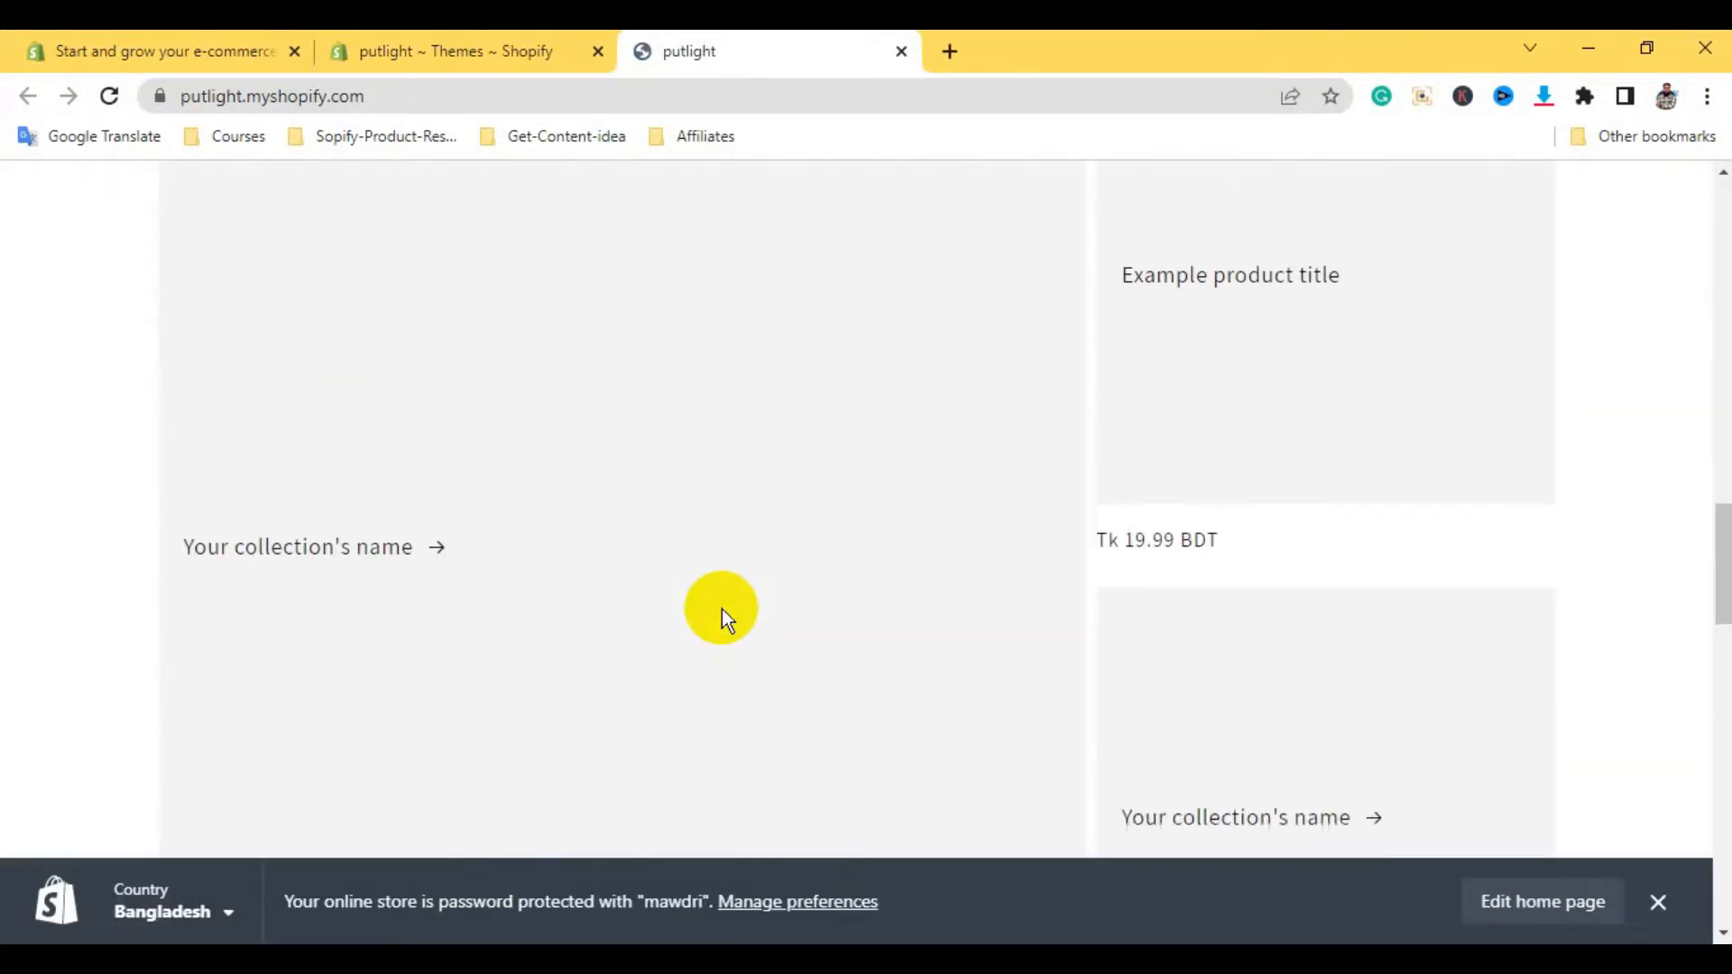
scroll(722, 609, "down", 10)
scroll(722, 608, "up", 20)
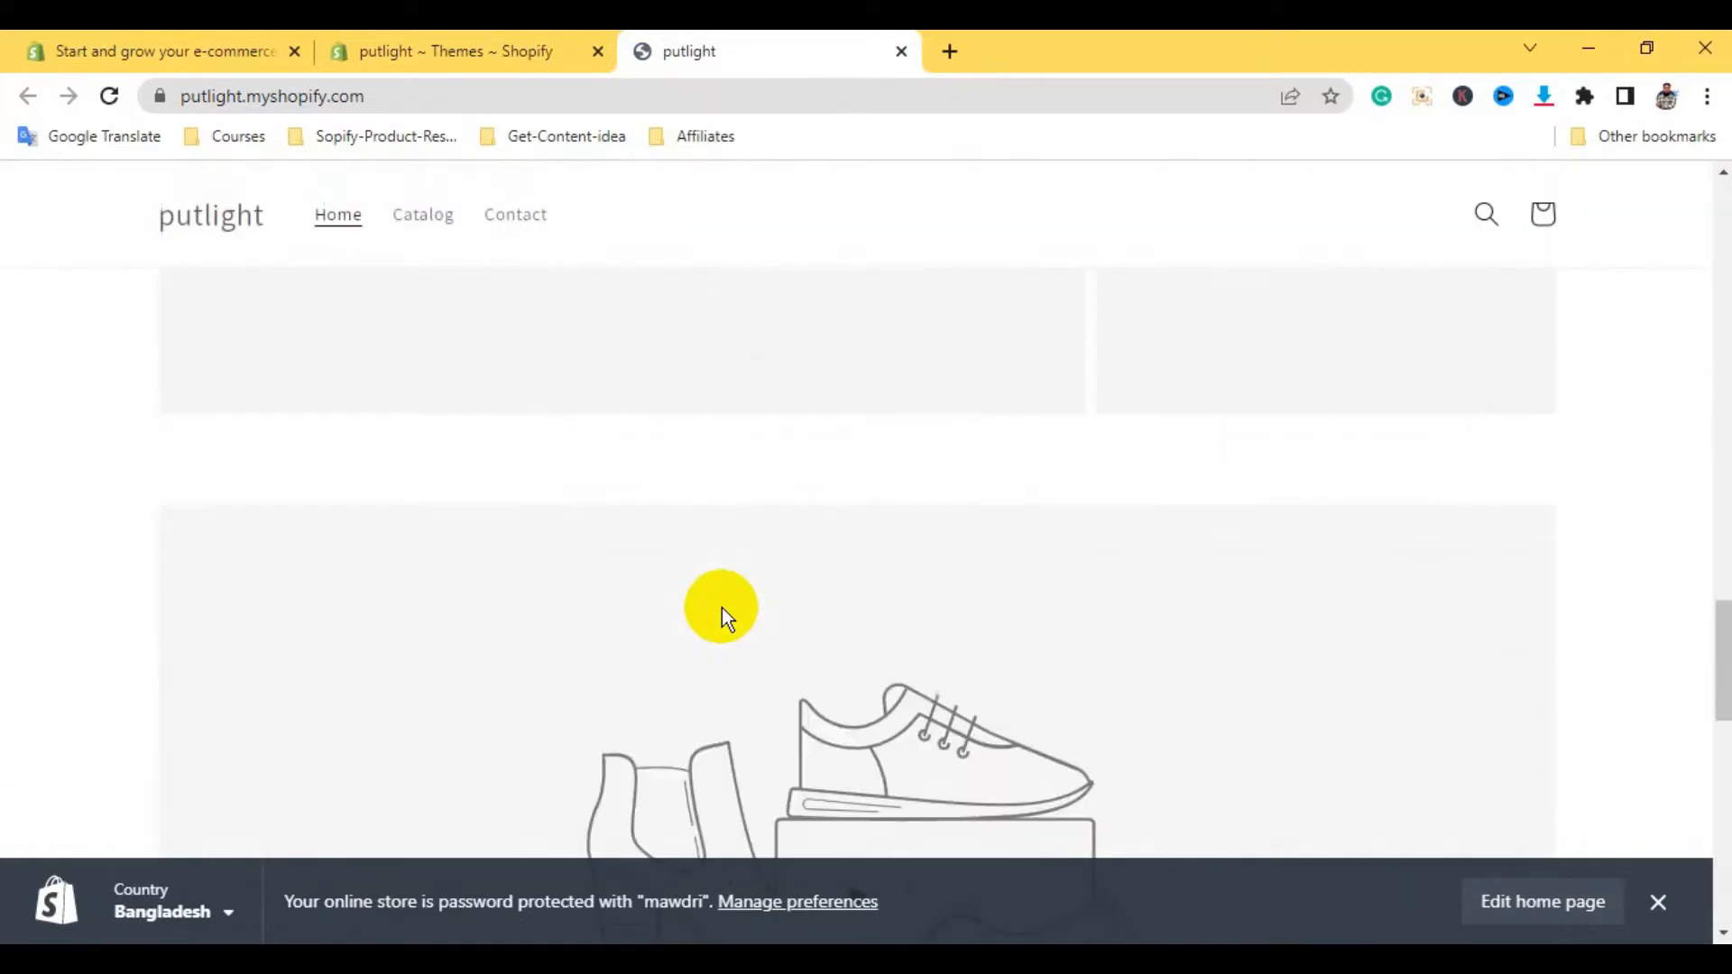
left_click(496, 37)
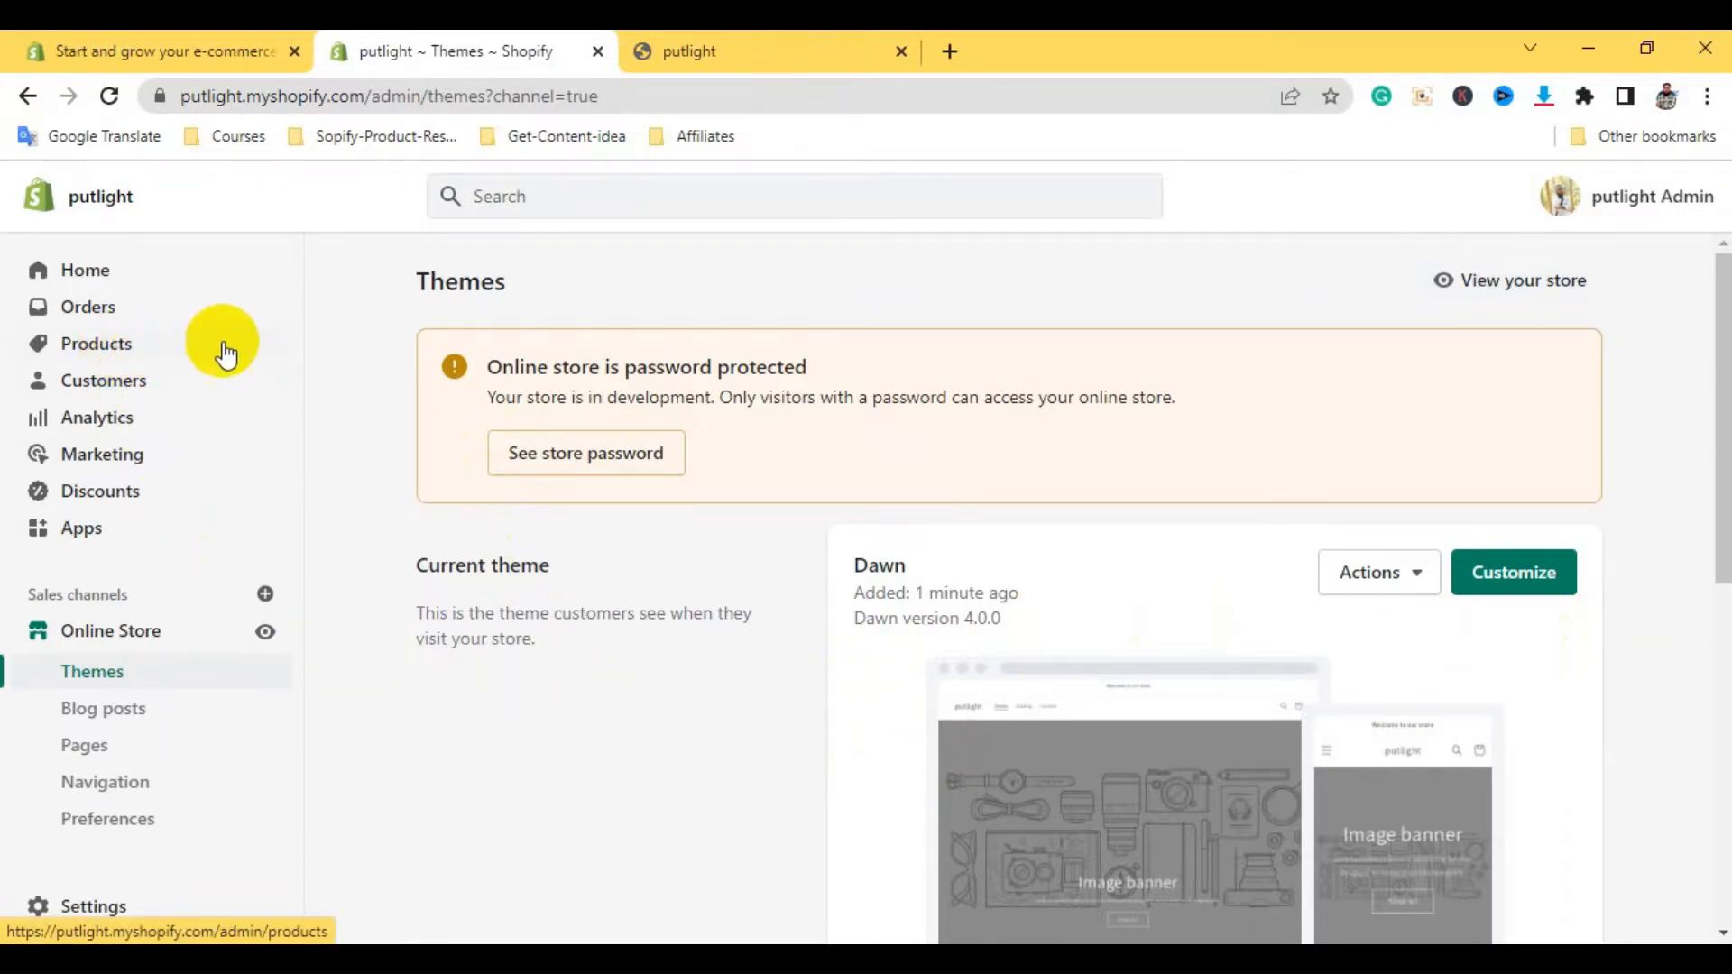
Under Online Store > Pages, add a page titled 'Home' and save it
left_click(87, 754)
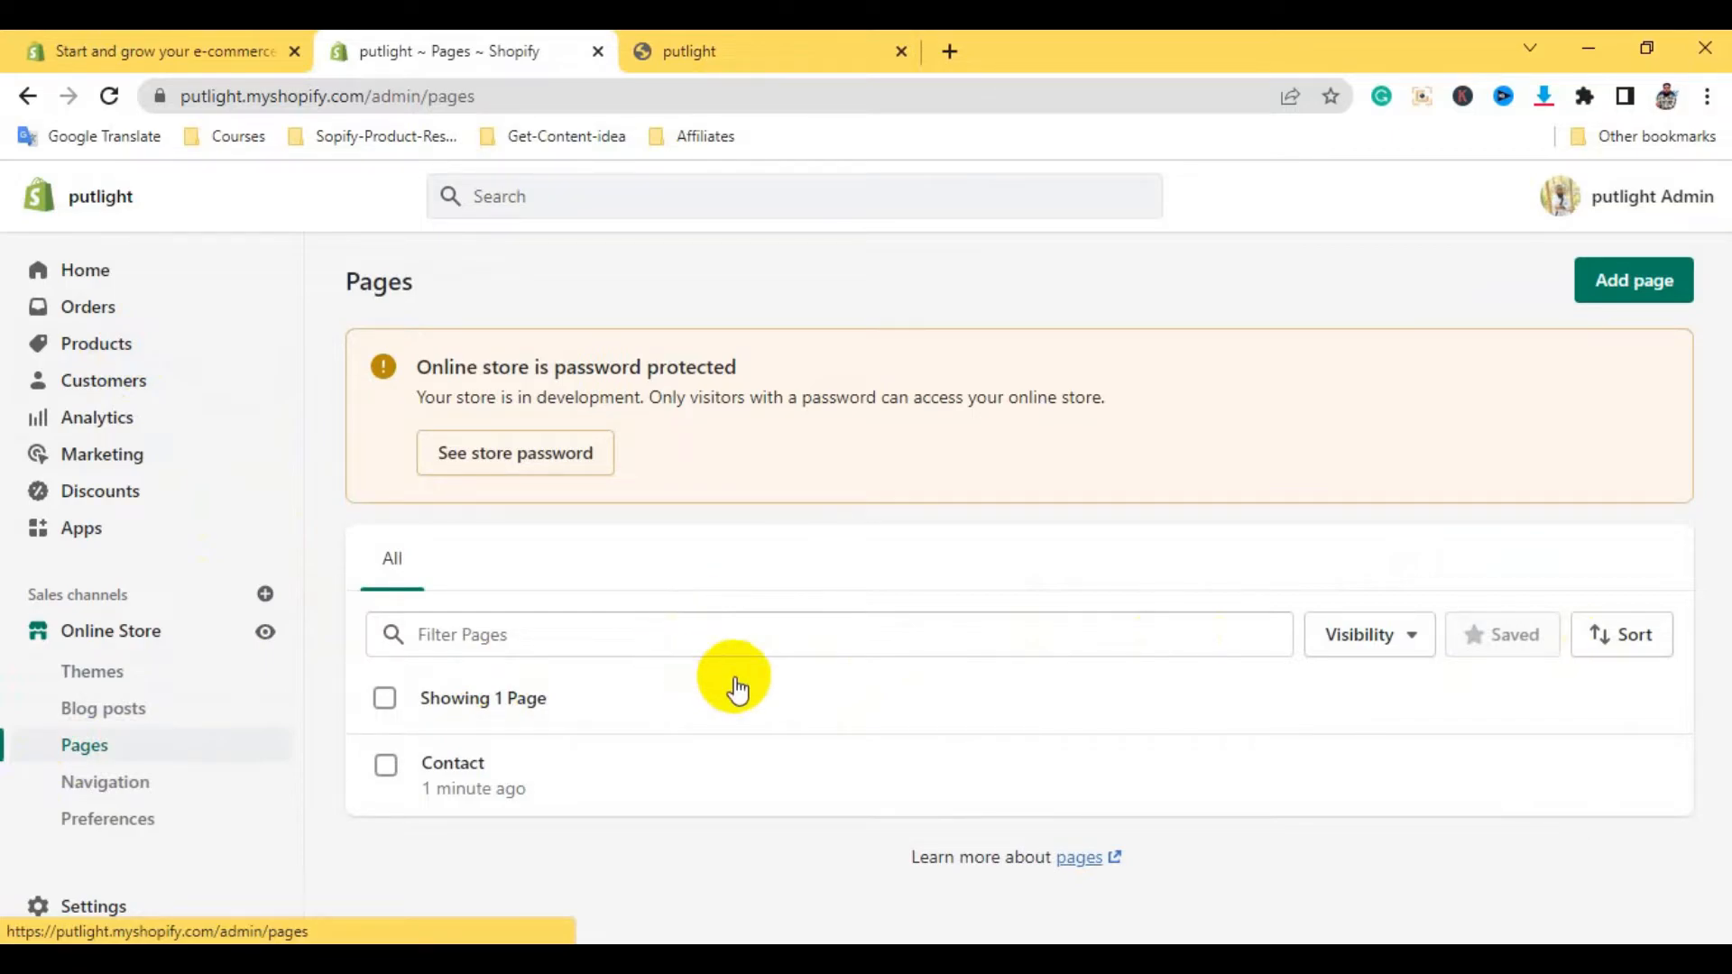
left_click(1635, 281)
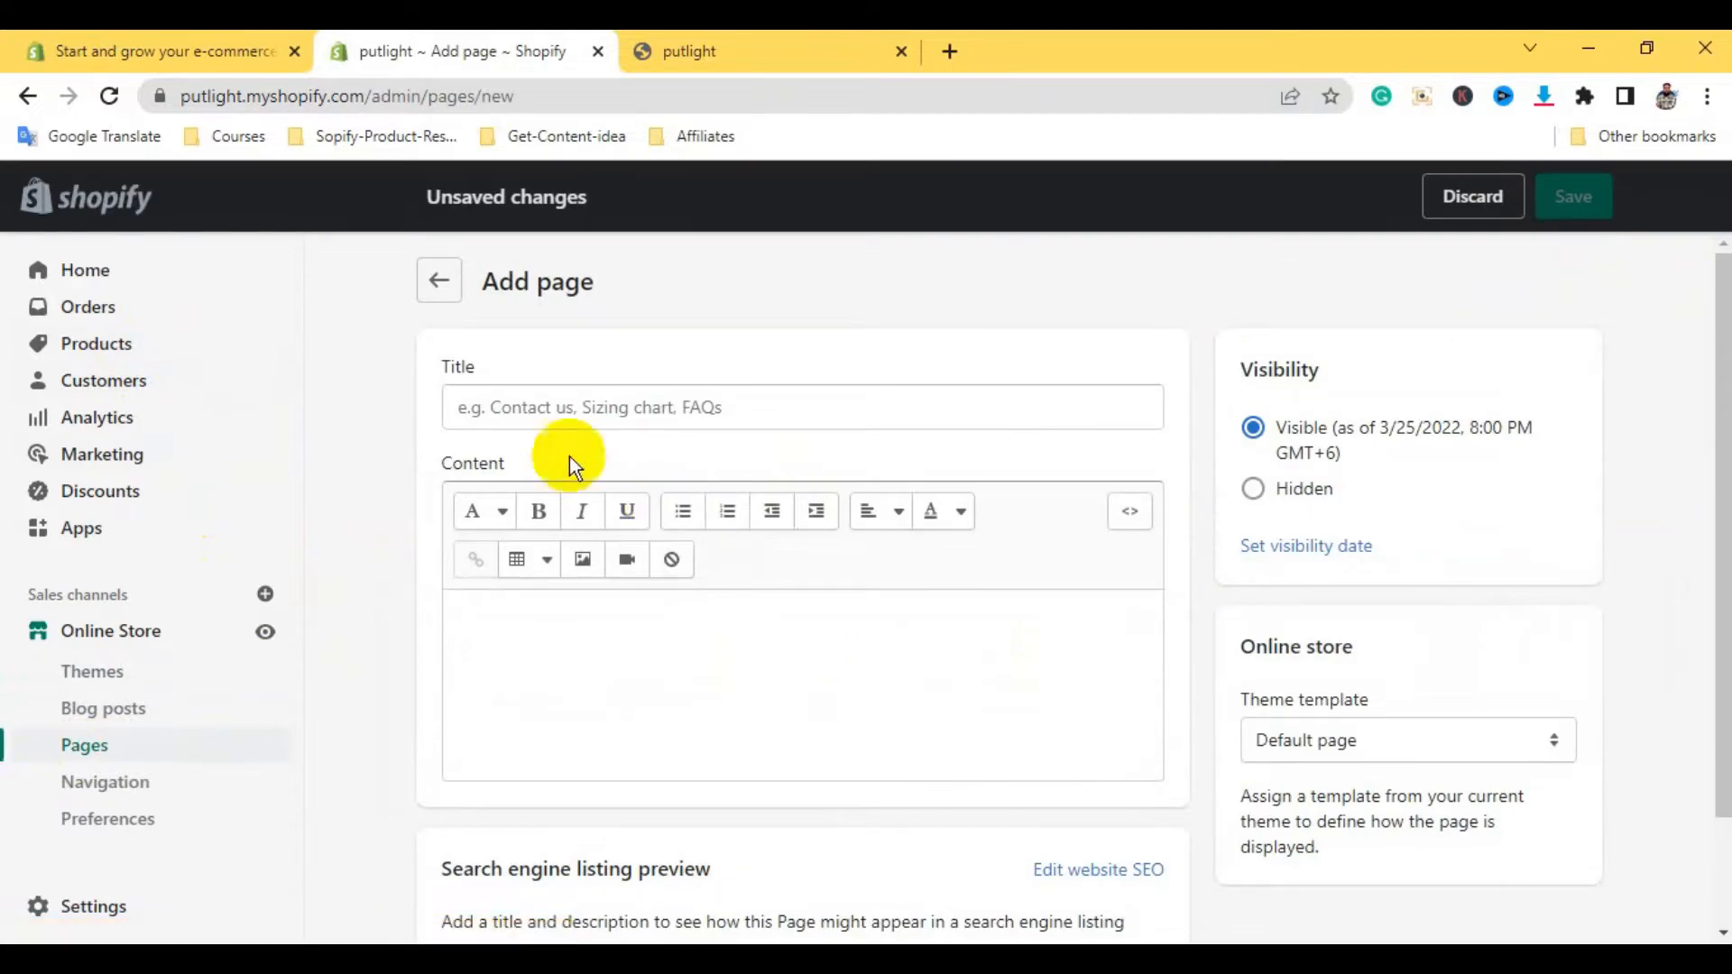
left_click(553, 412)
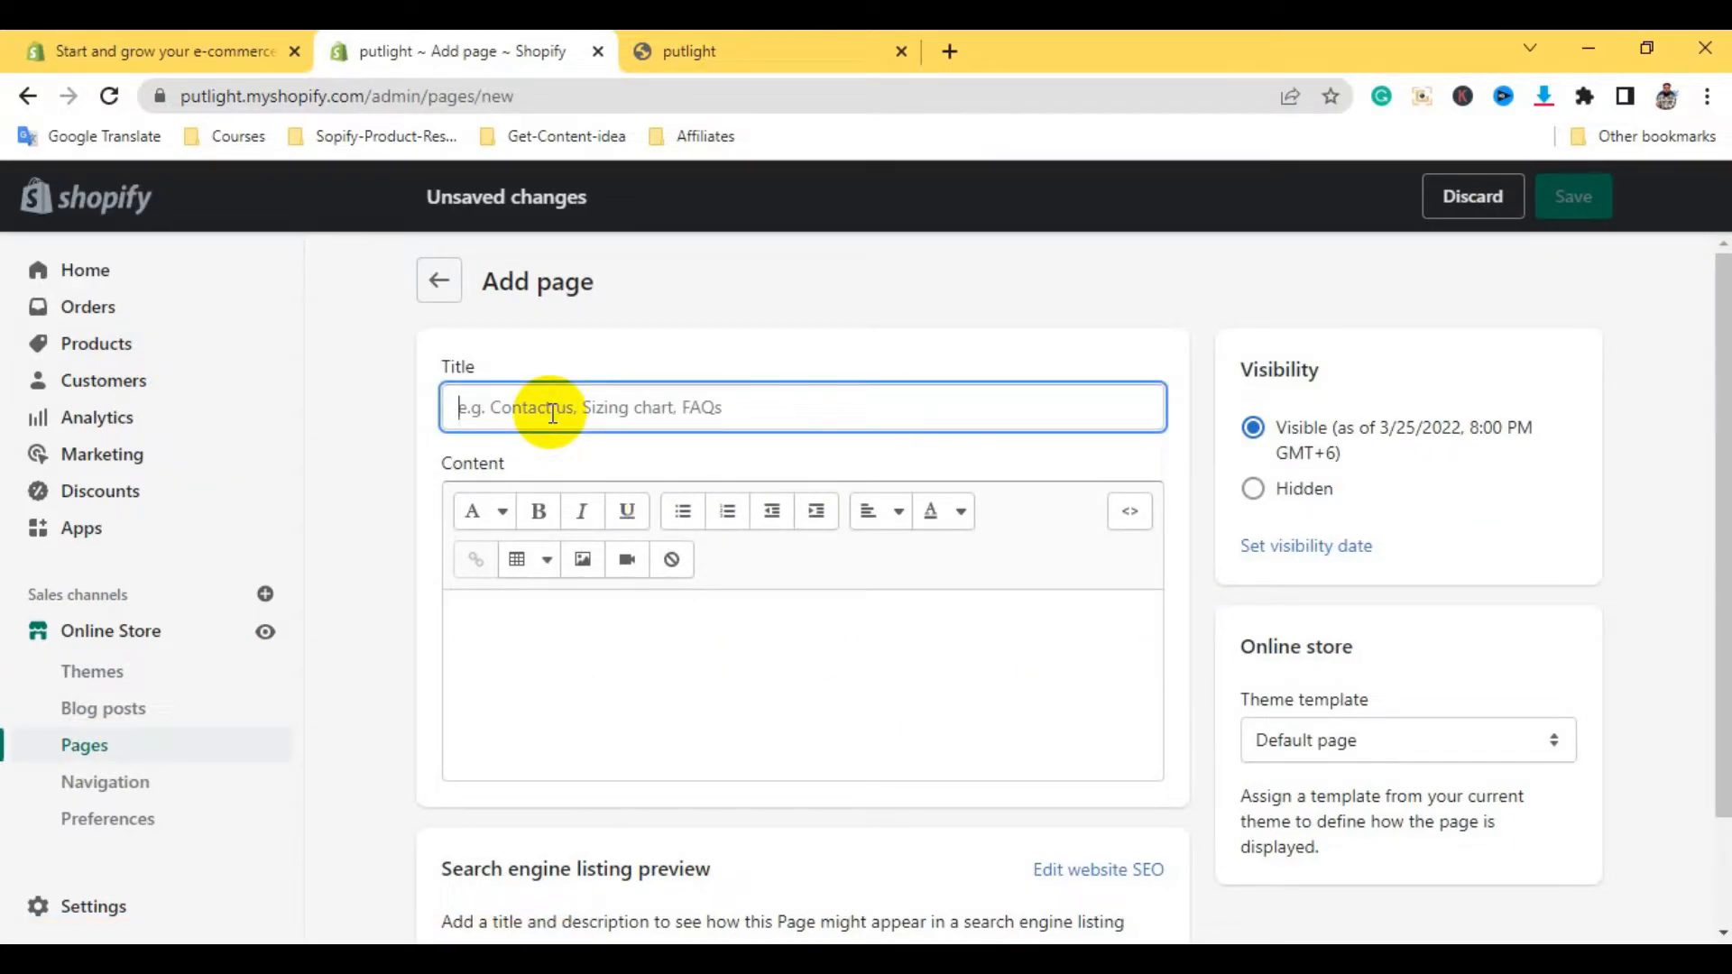
type("Home")
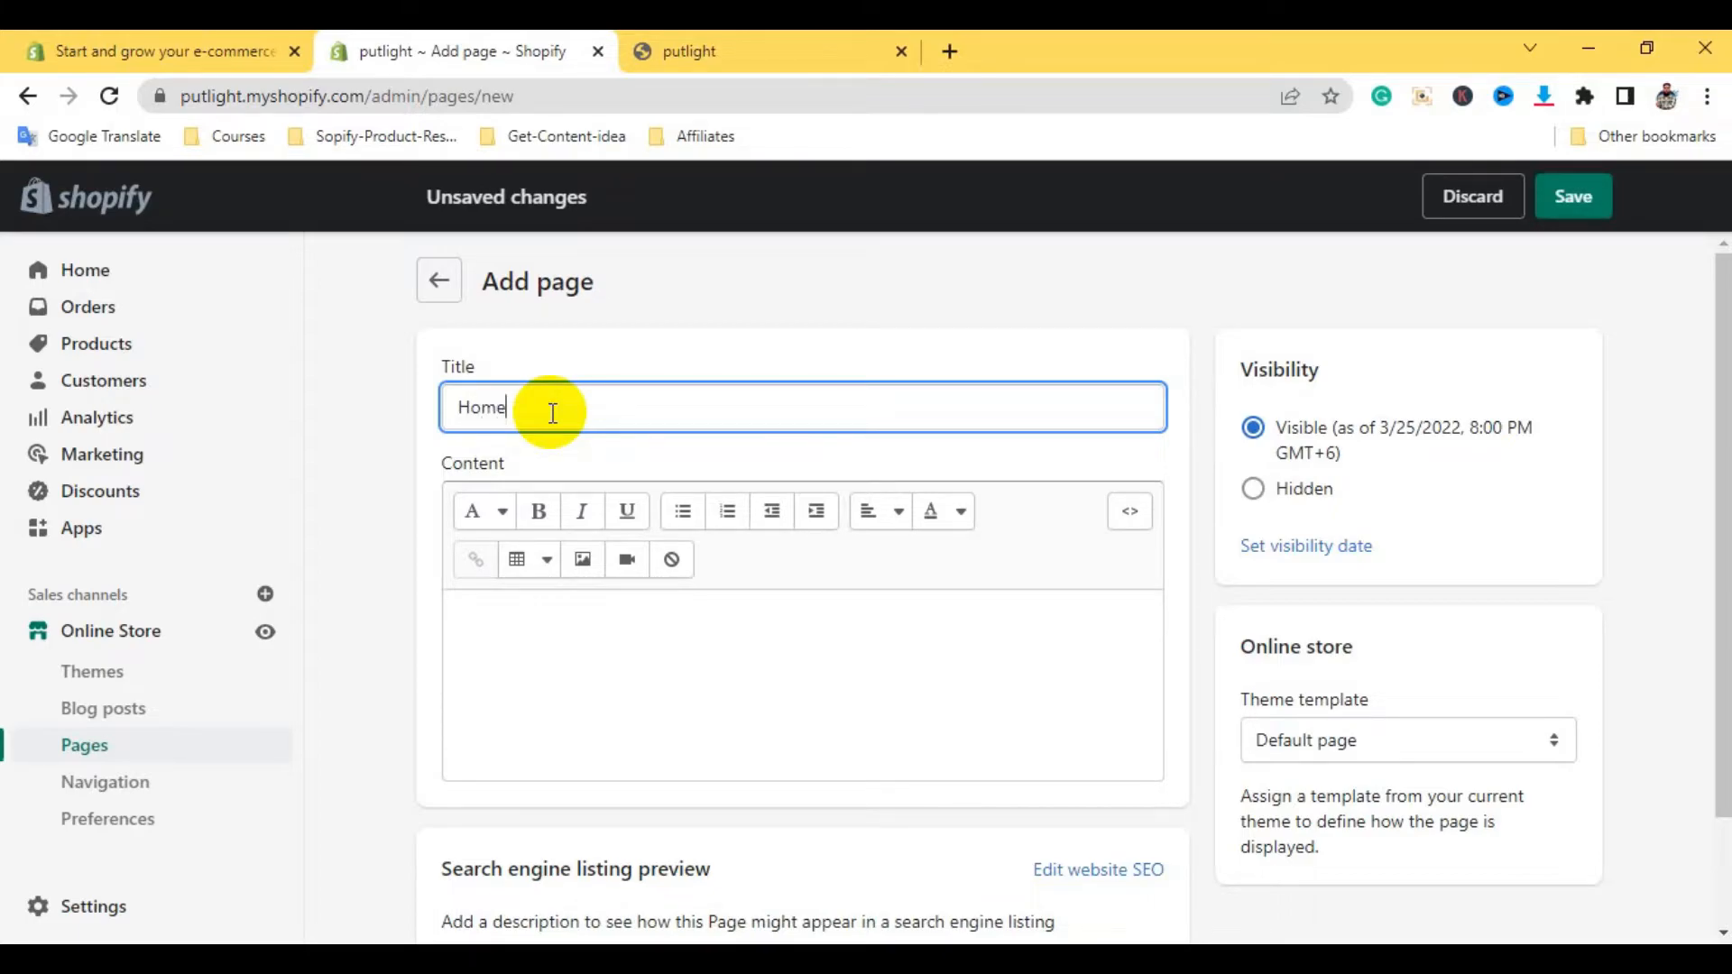
left_click(1577, 195)
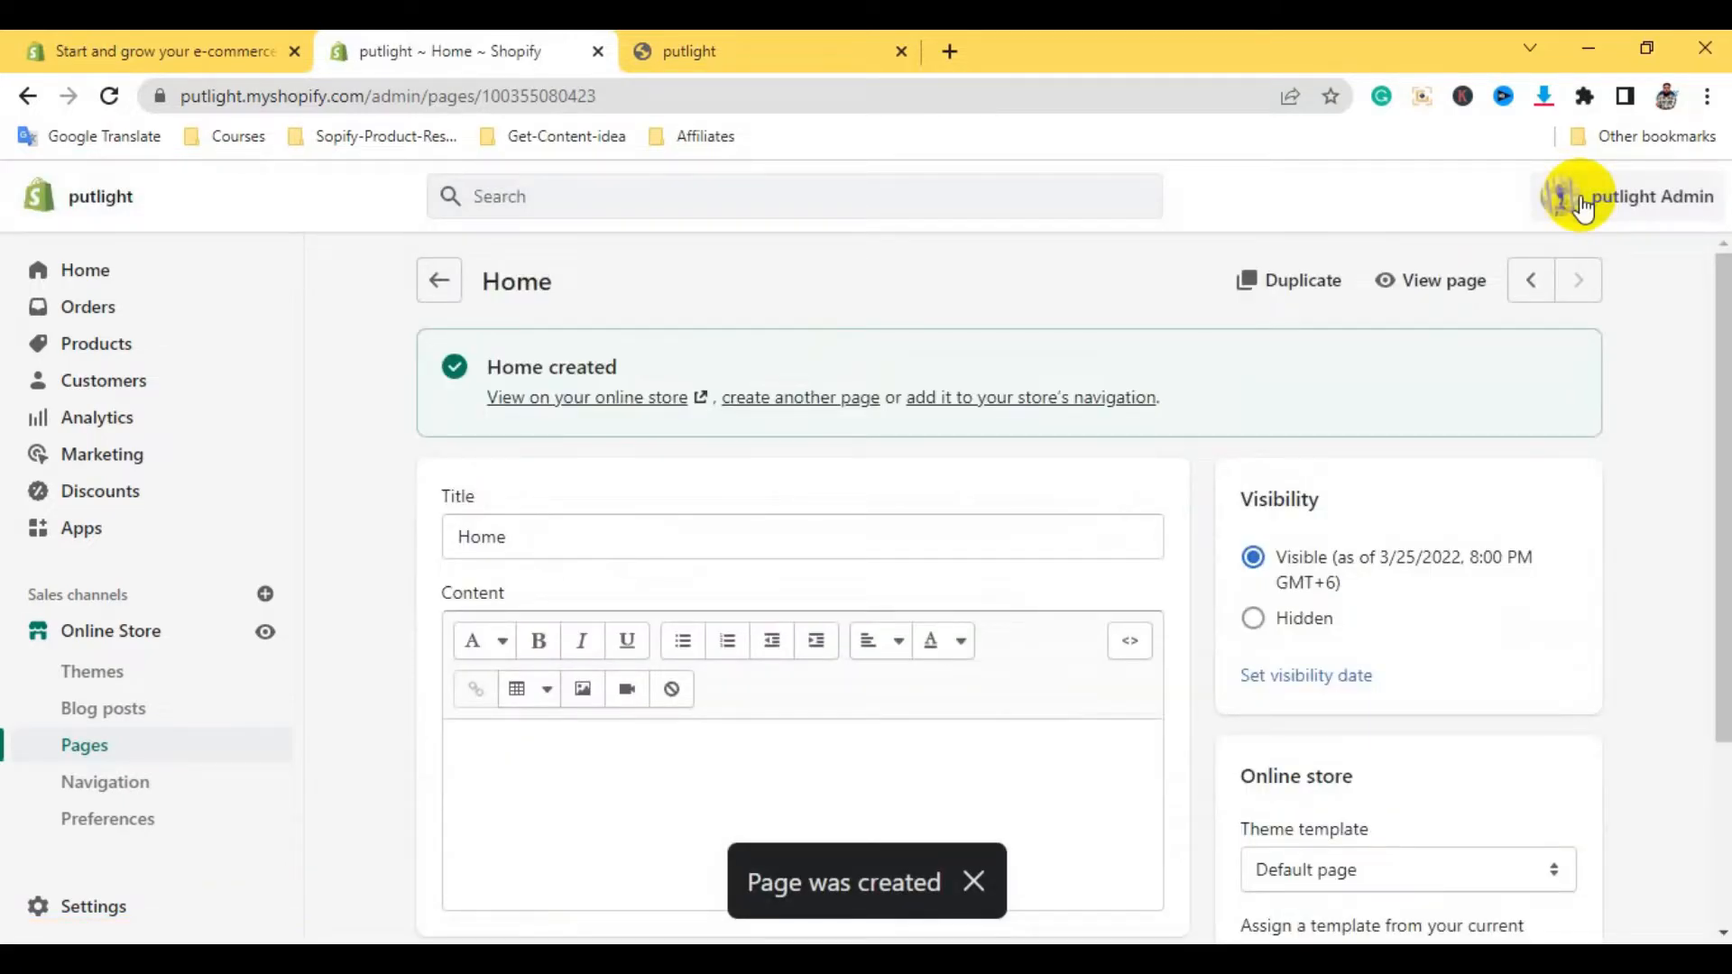
Add a new page titled 'About' and save it
left_click(436, 280)
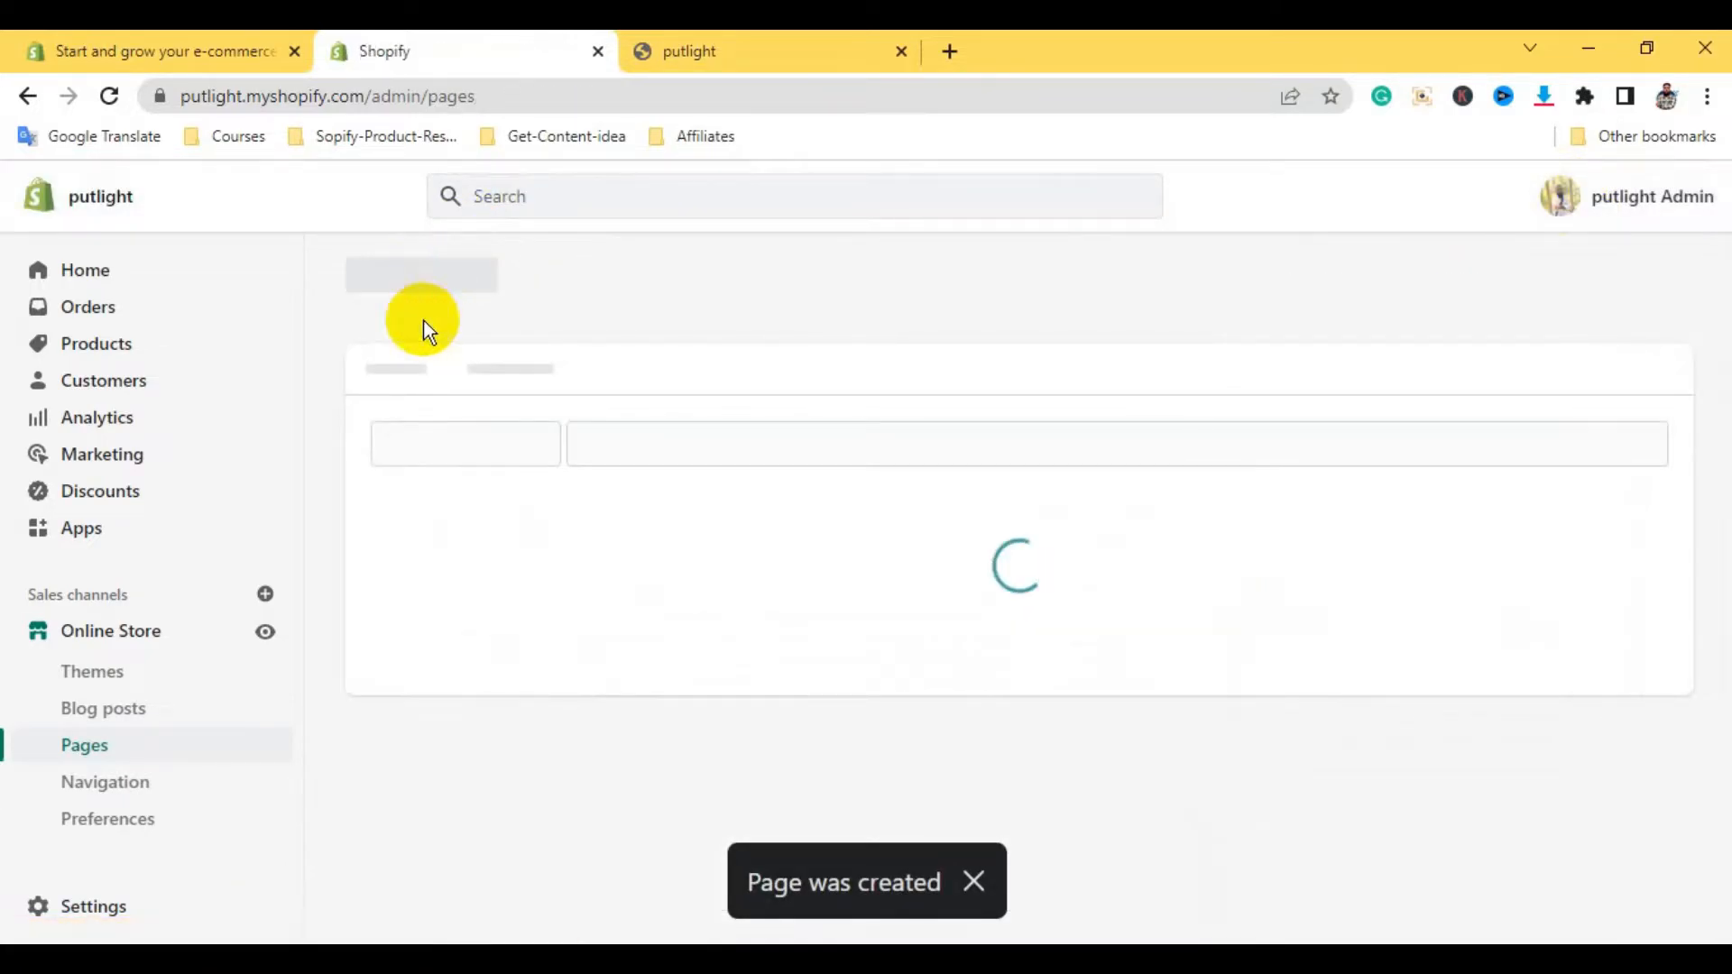
left_click(1575, 281)
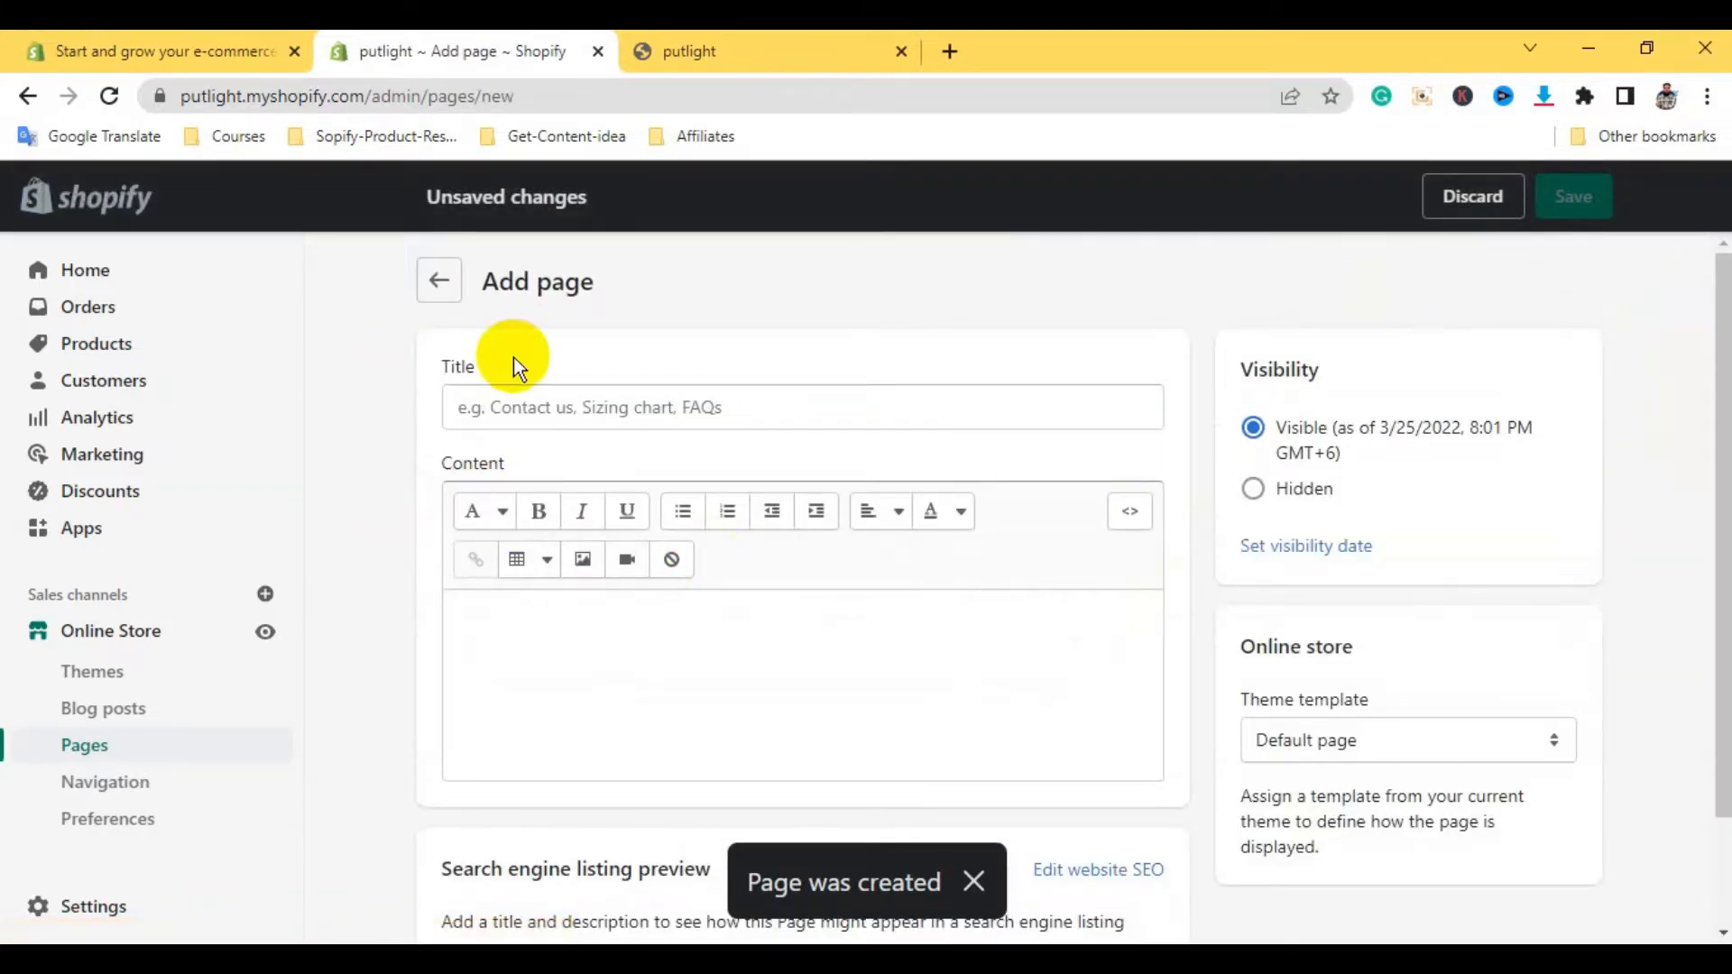
left_click(482, 420)
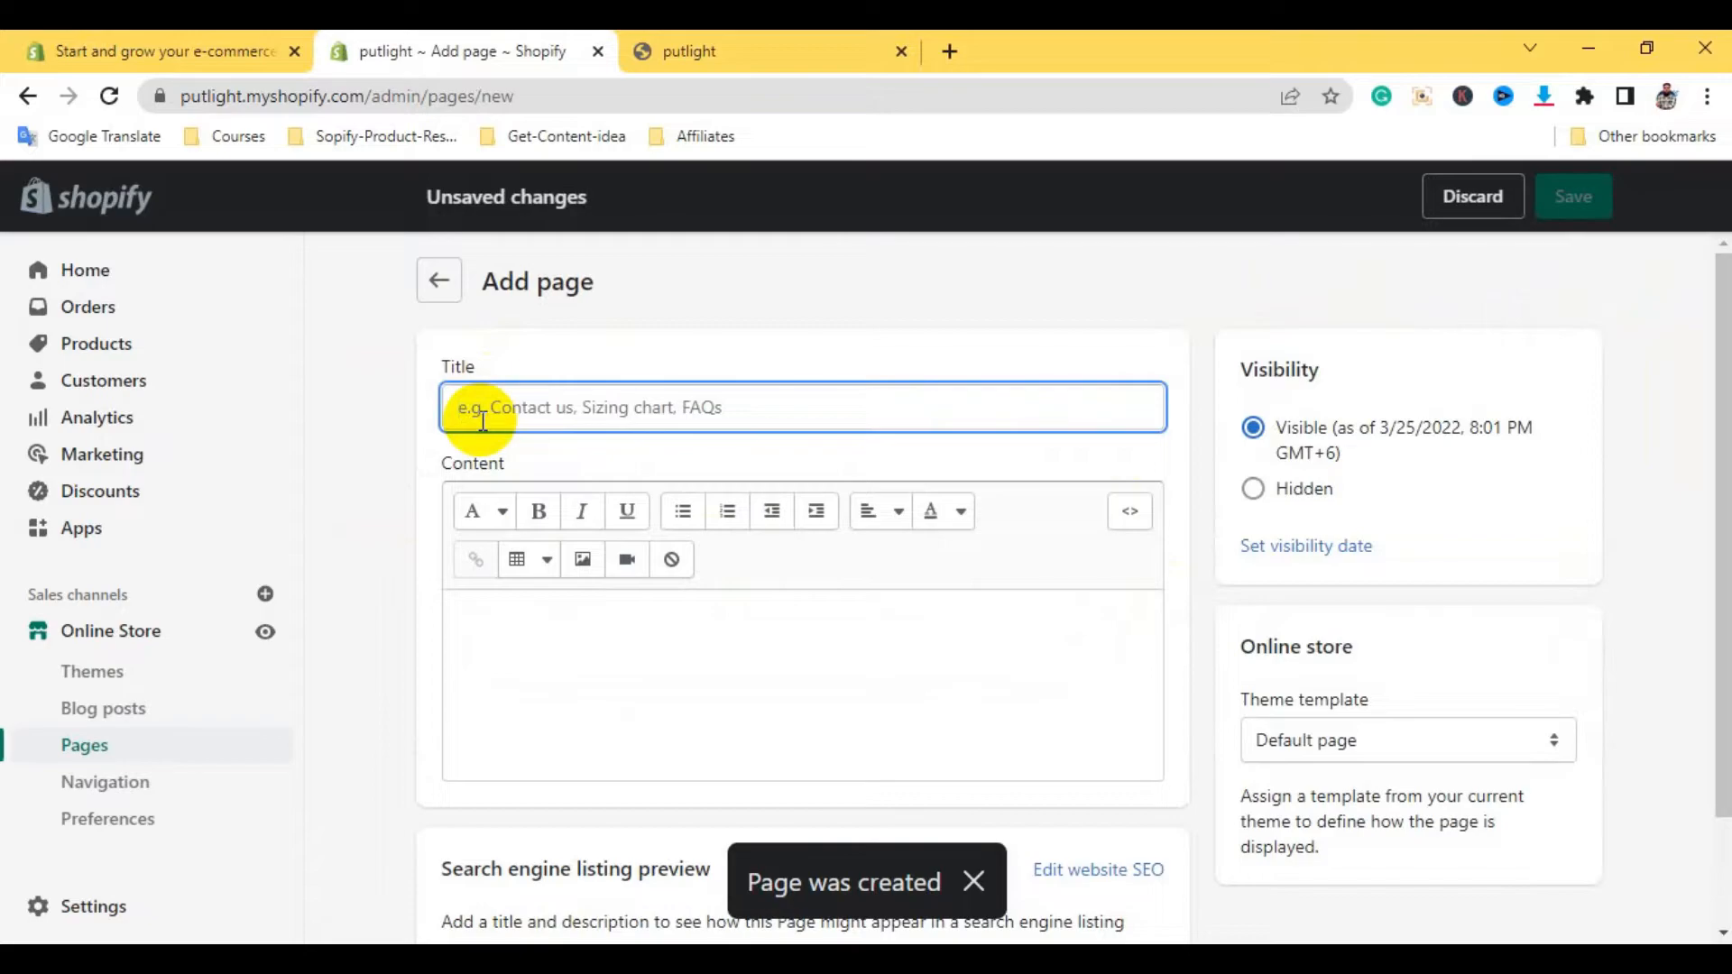
type("About")
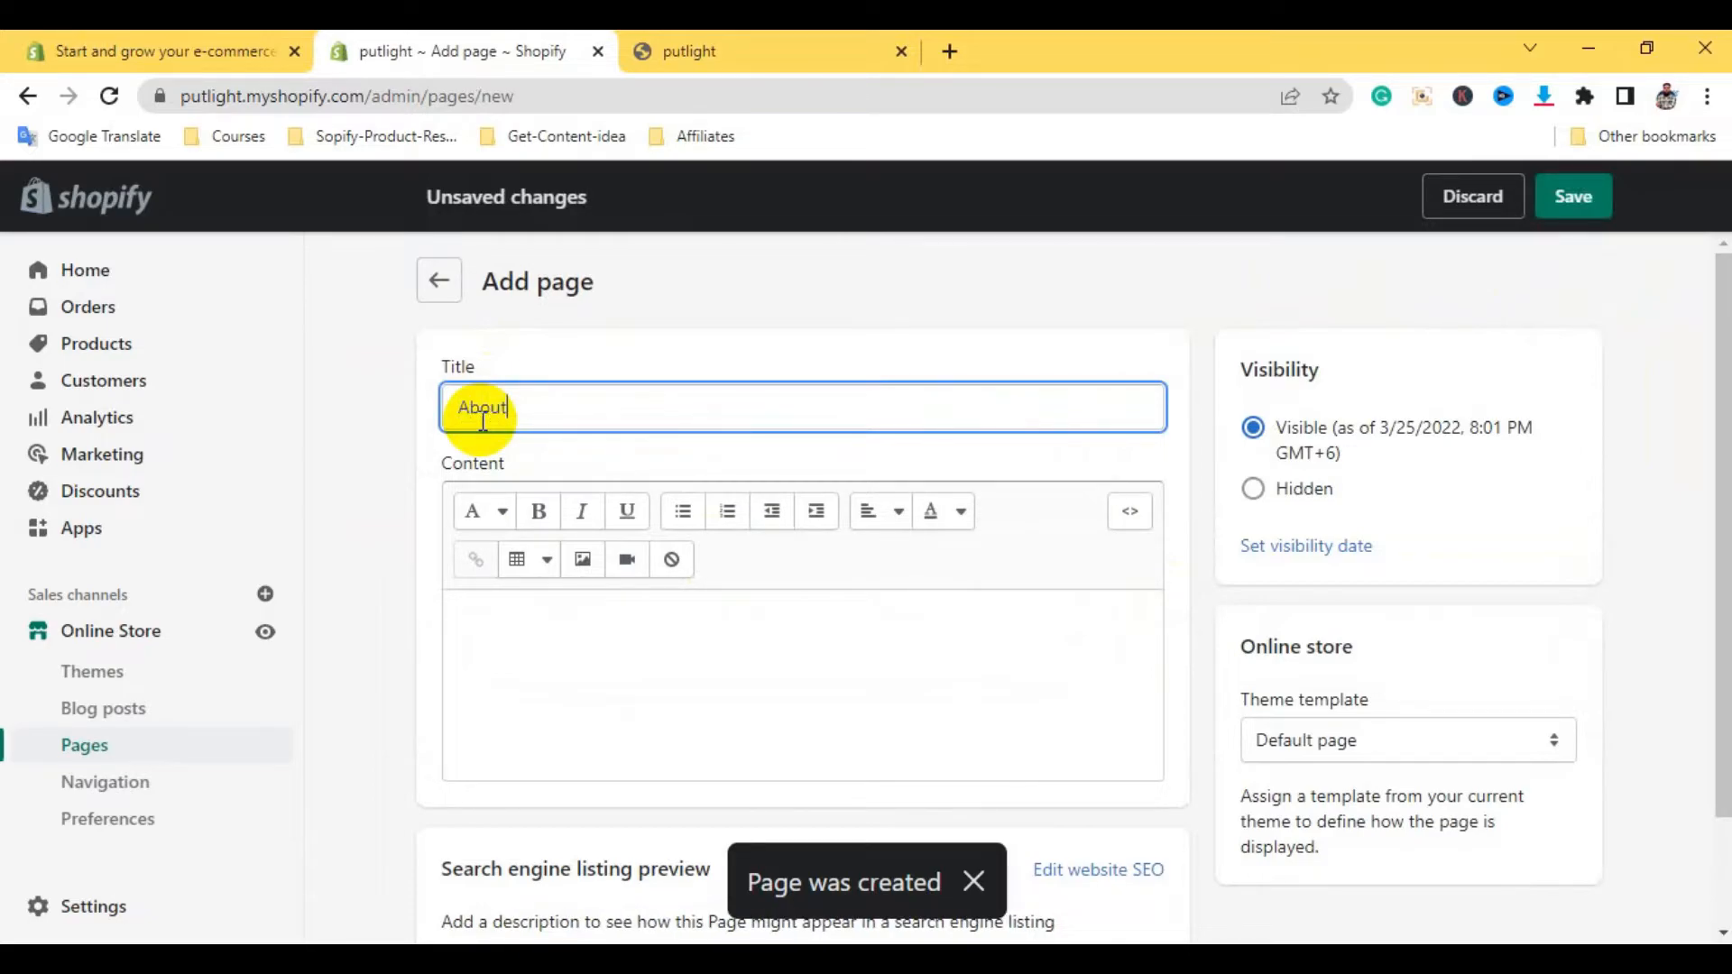
left_click(1568, 199)
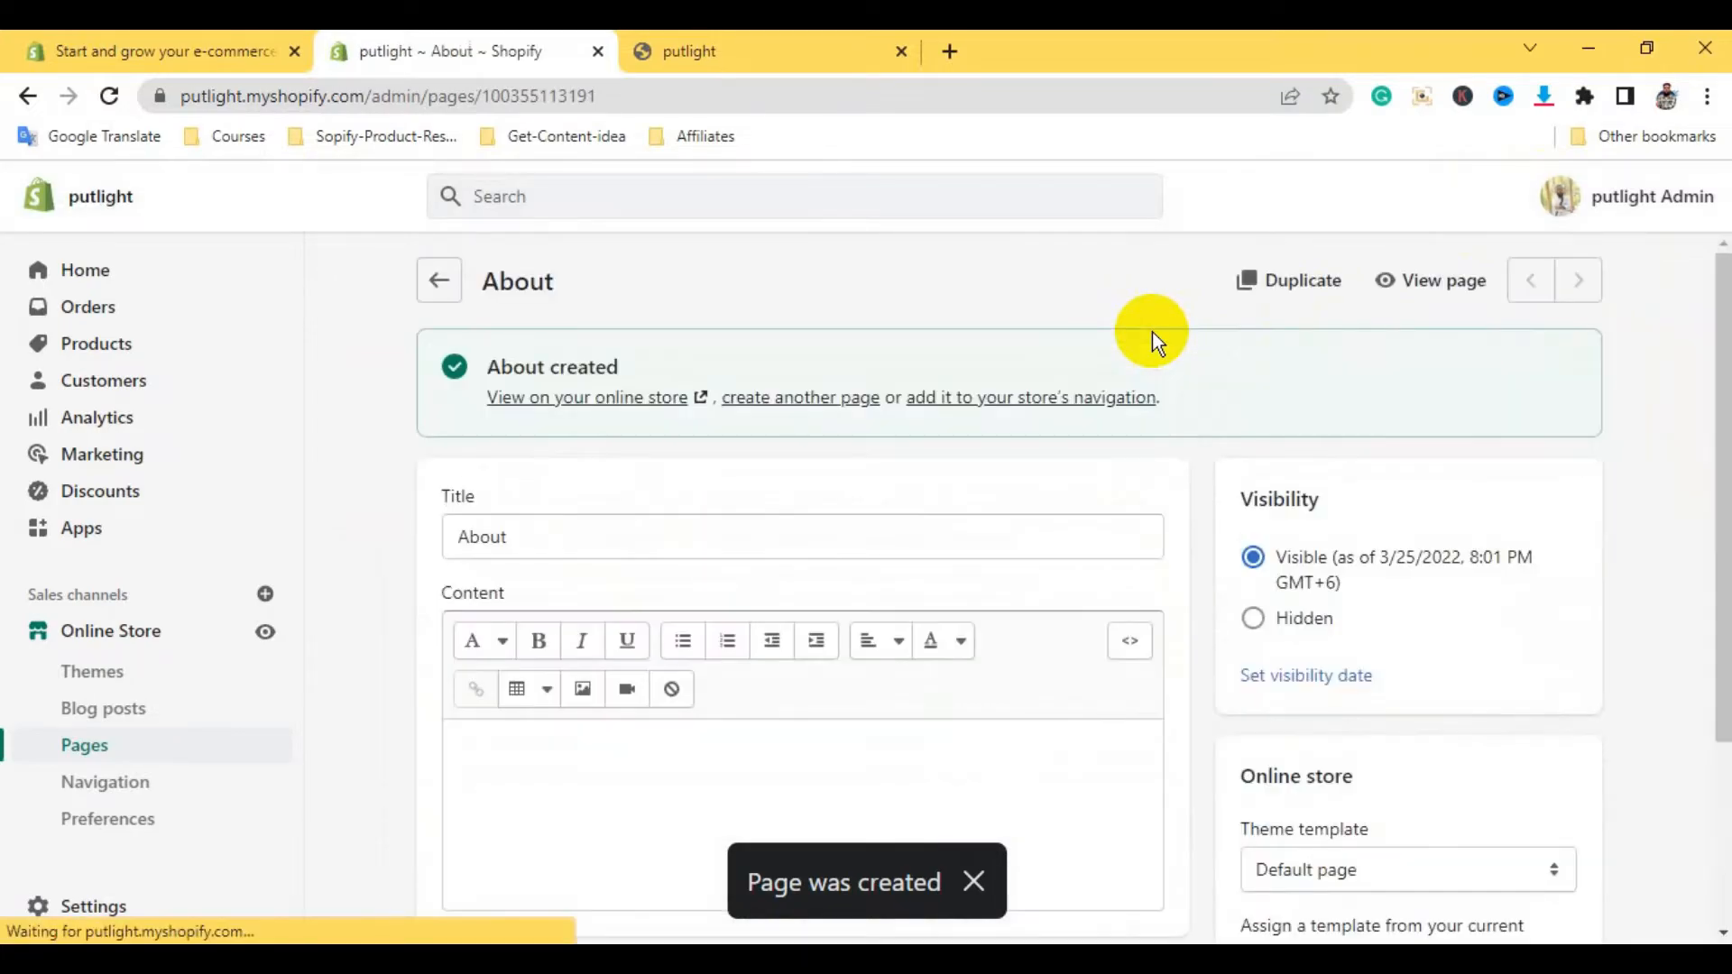
Start a third new page and enter 'Product' as its title
left_click(424, 283)
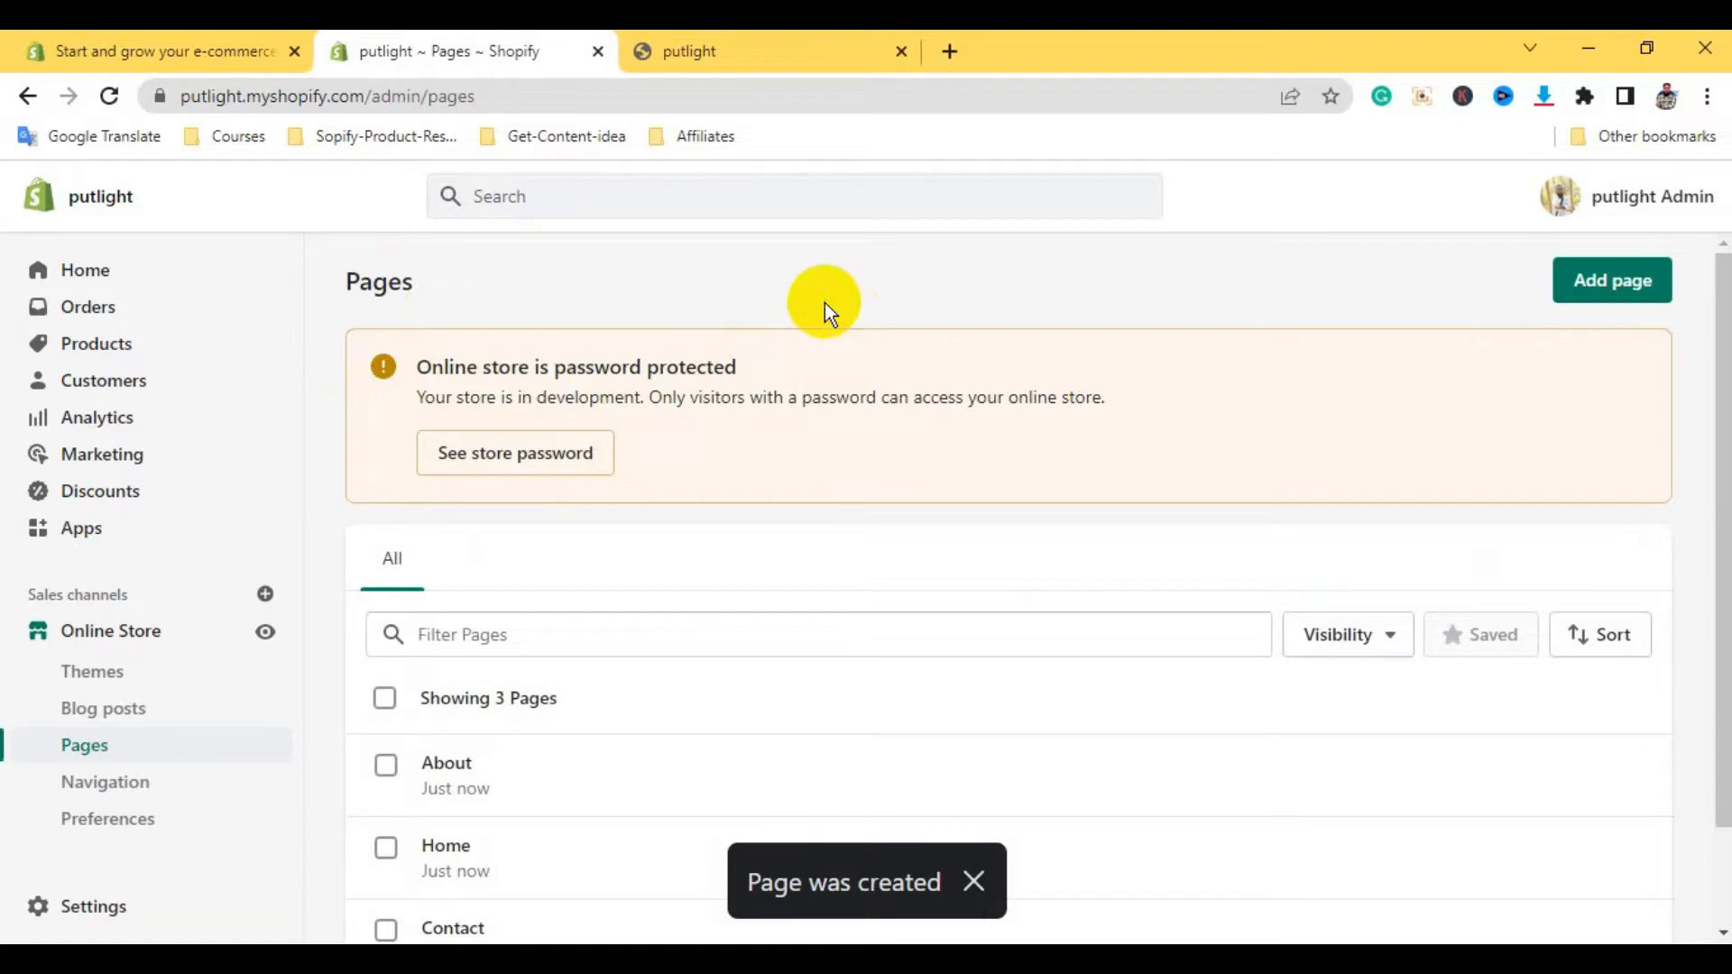
left_click(1627, 279)
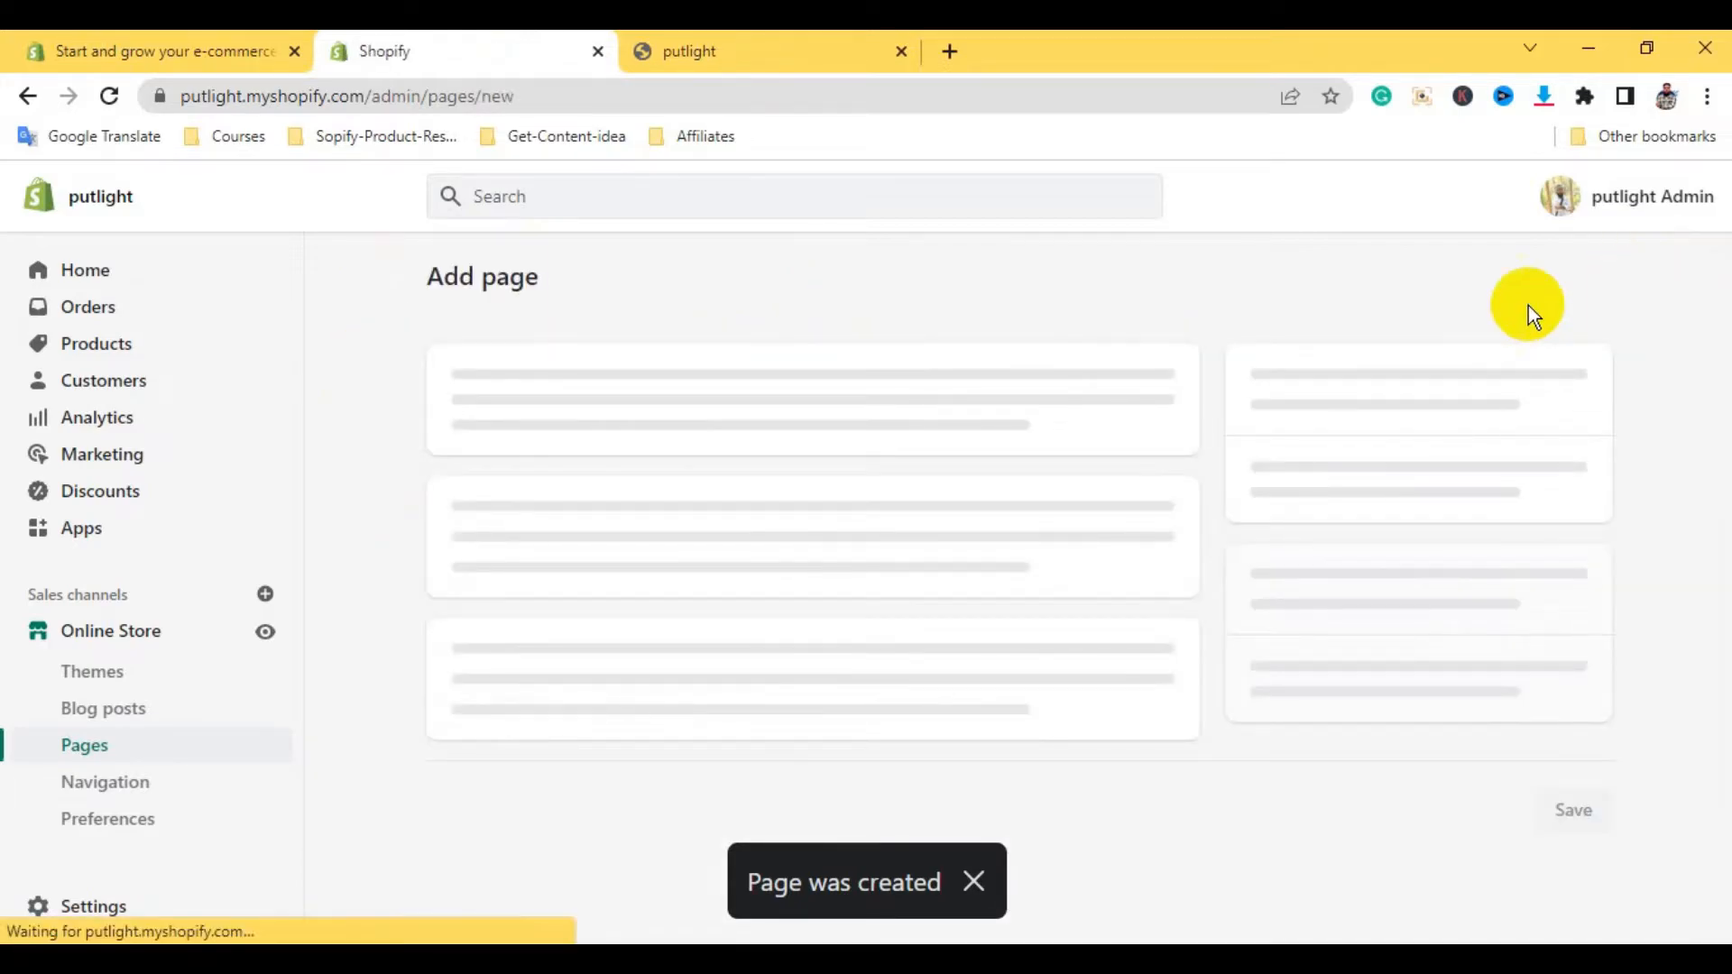
left_click(531, 405)
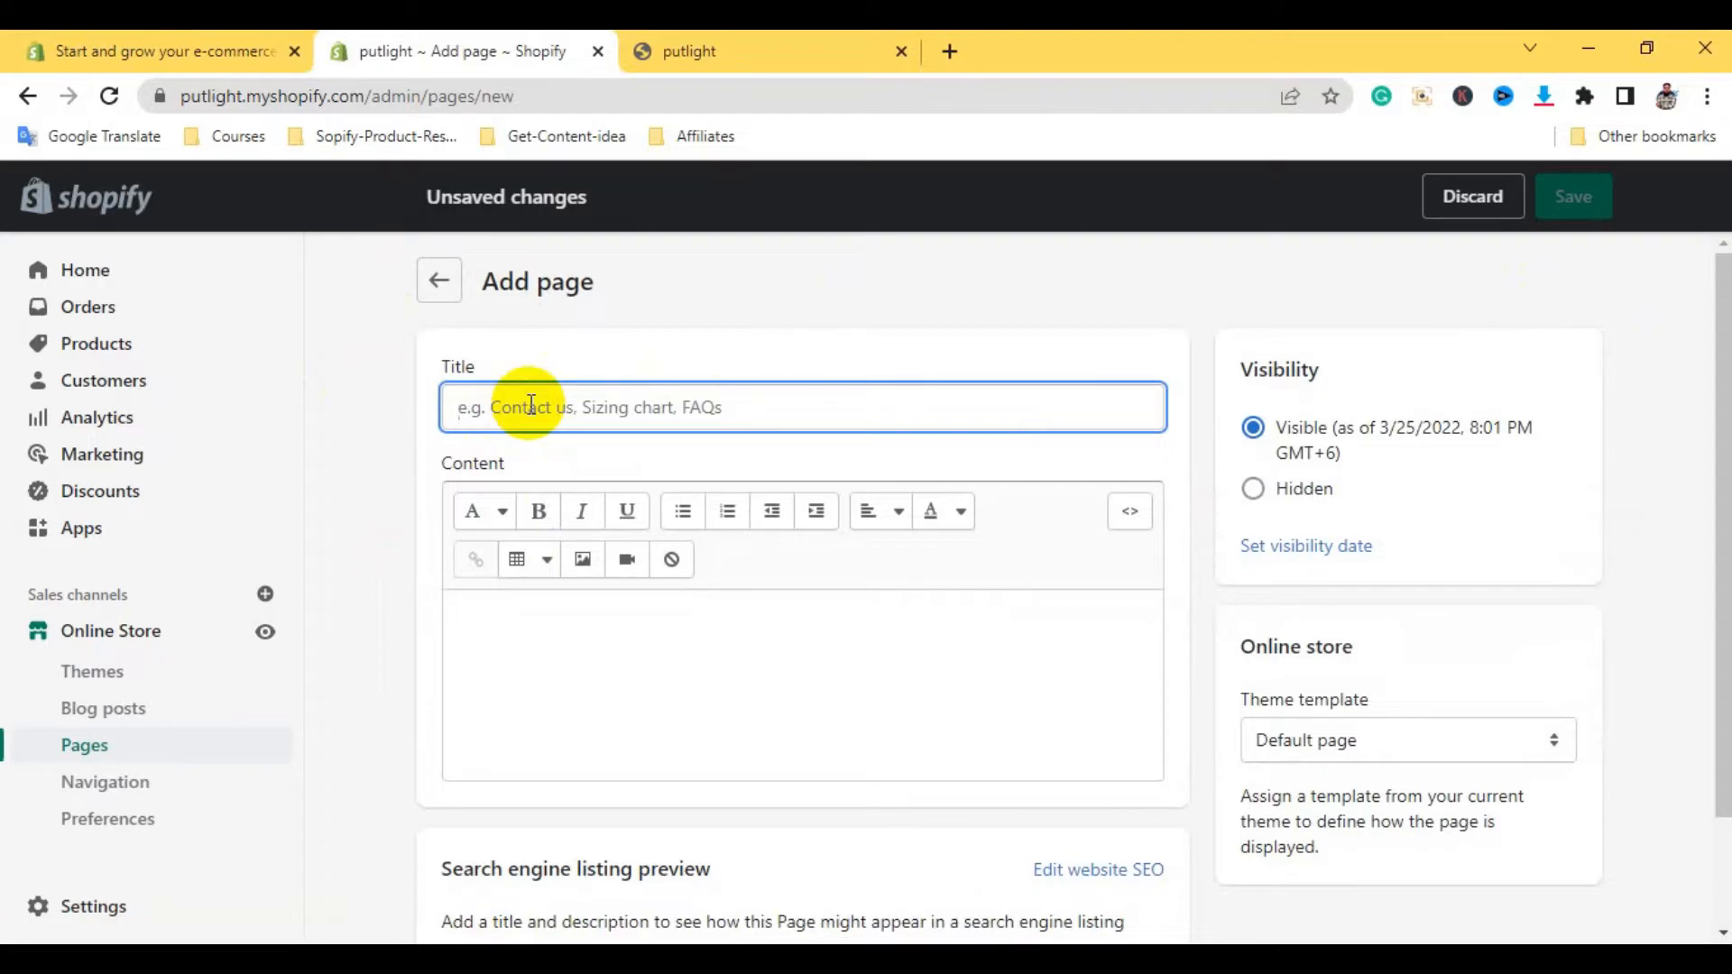
type("Product")
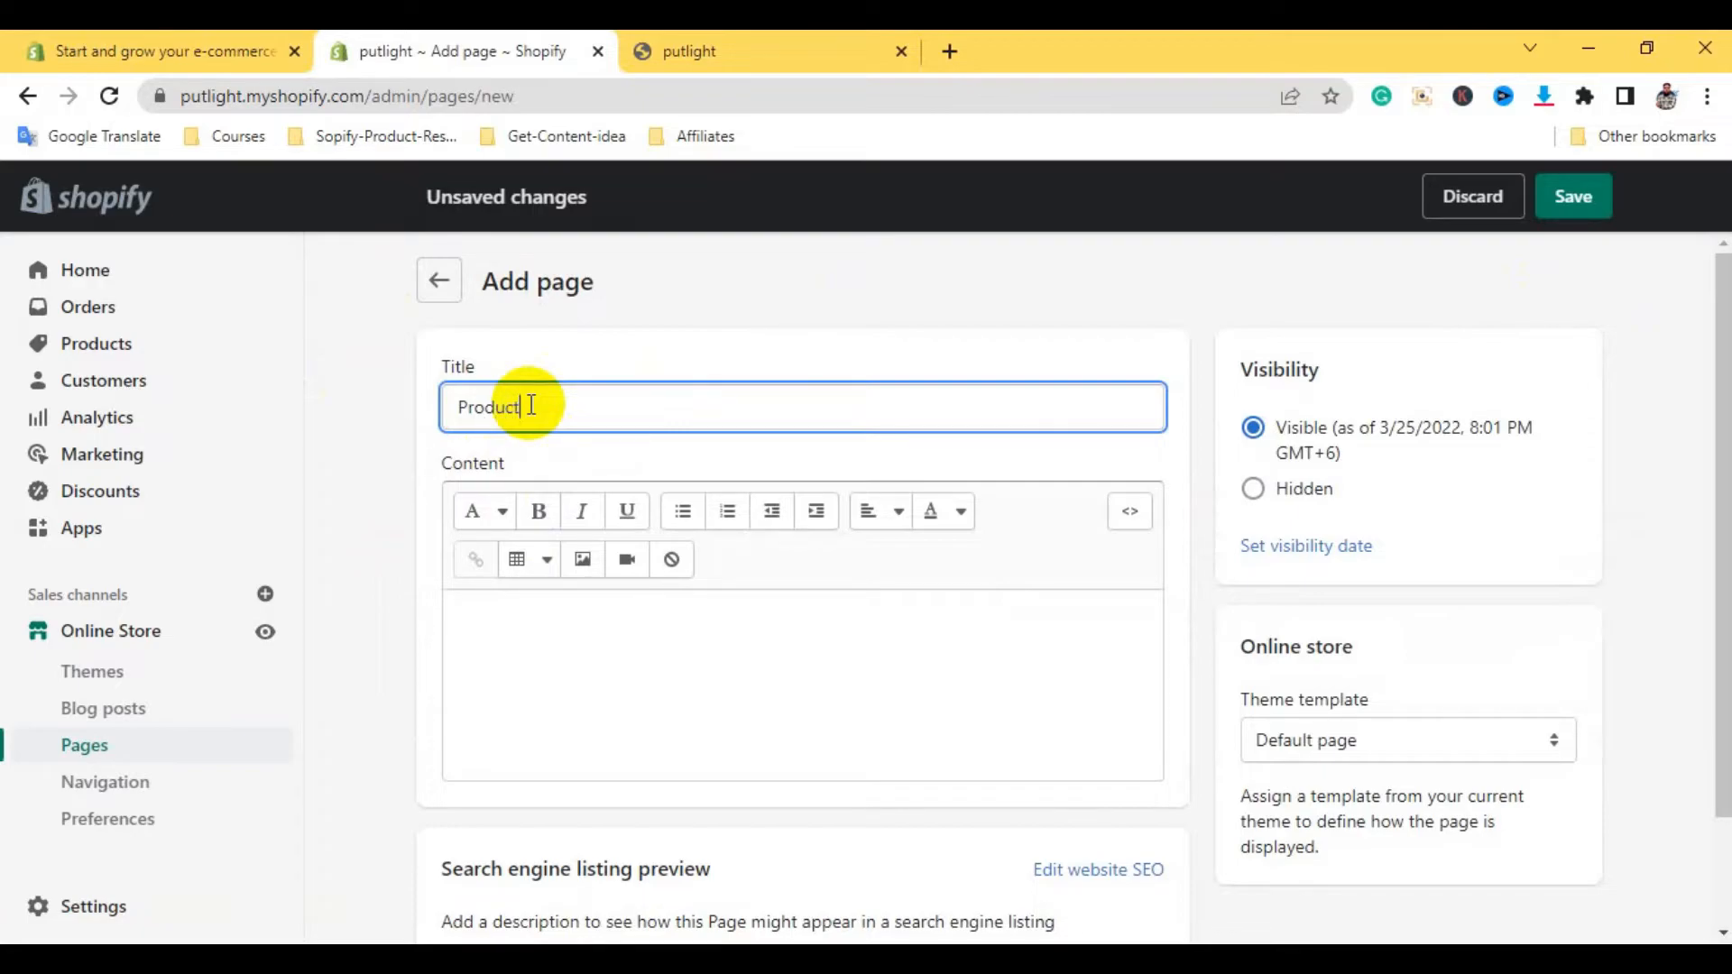
Save the Product page, check that all four pages are listed, then view the putlight storefront
left_click(1586, 198)
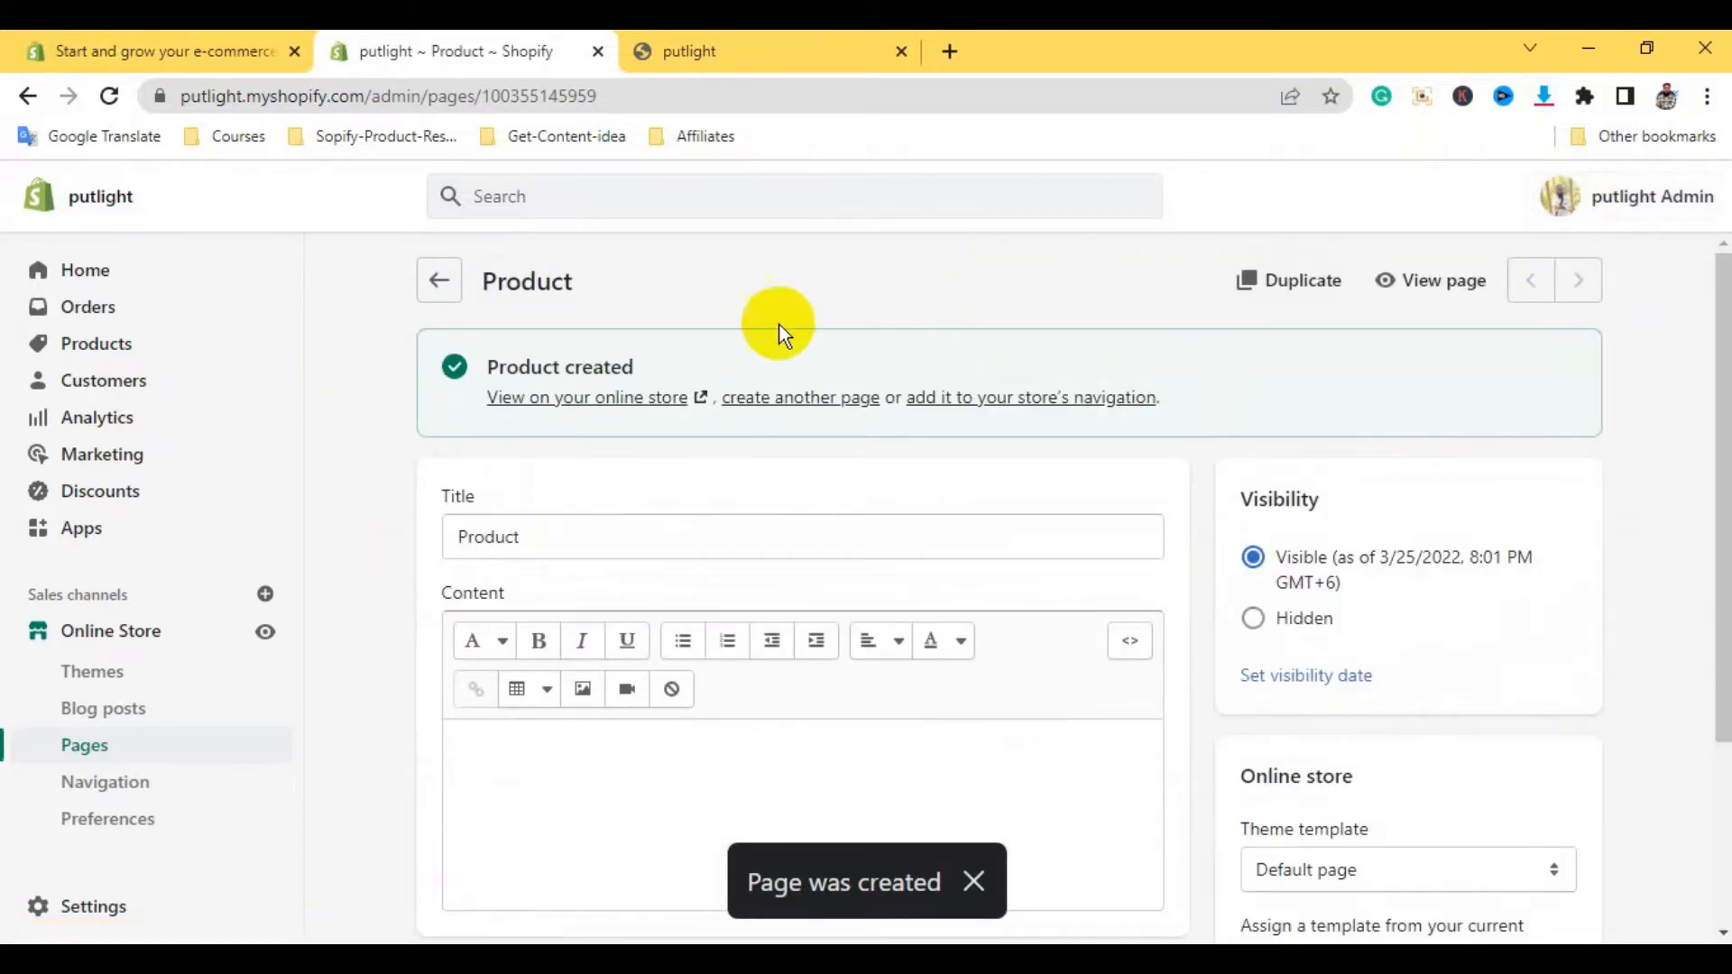
left_click(437, 284)
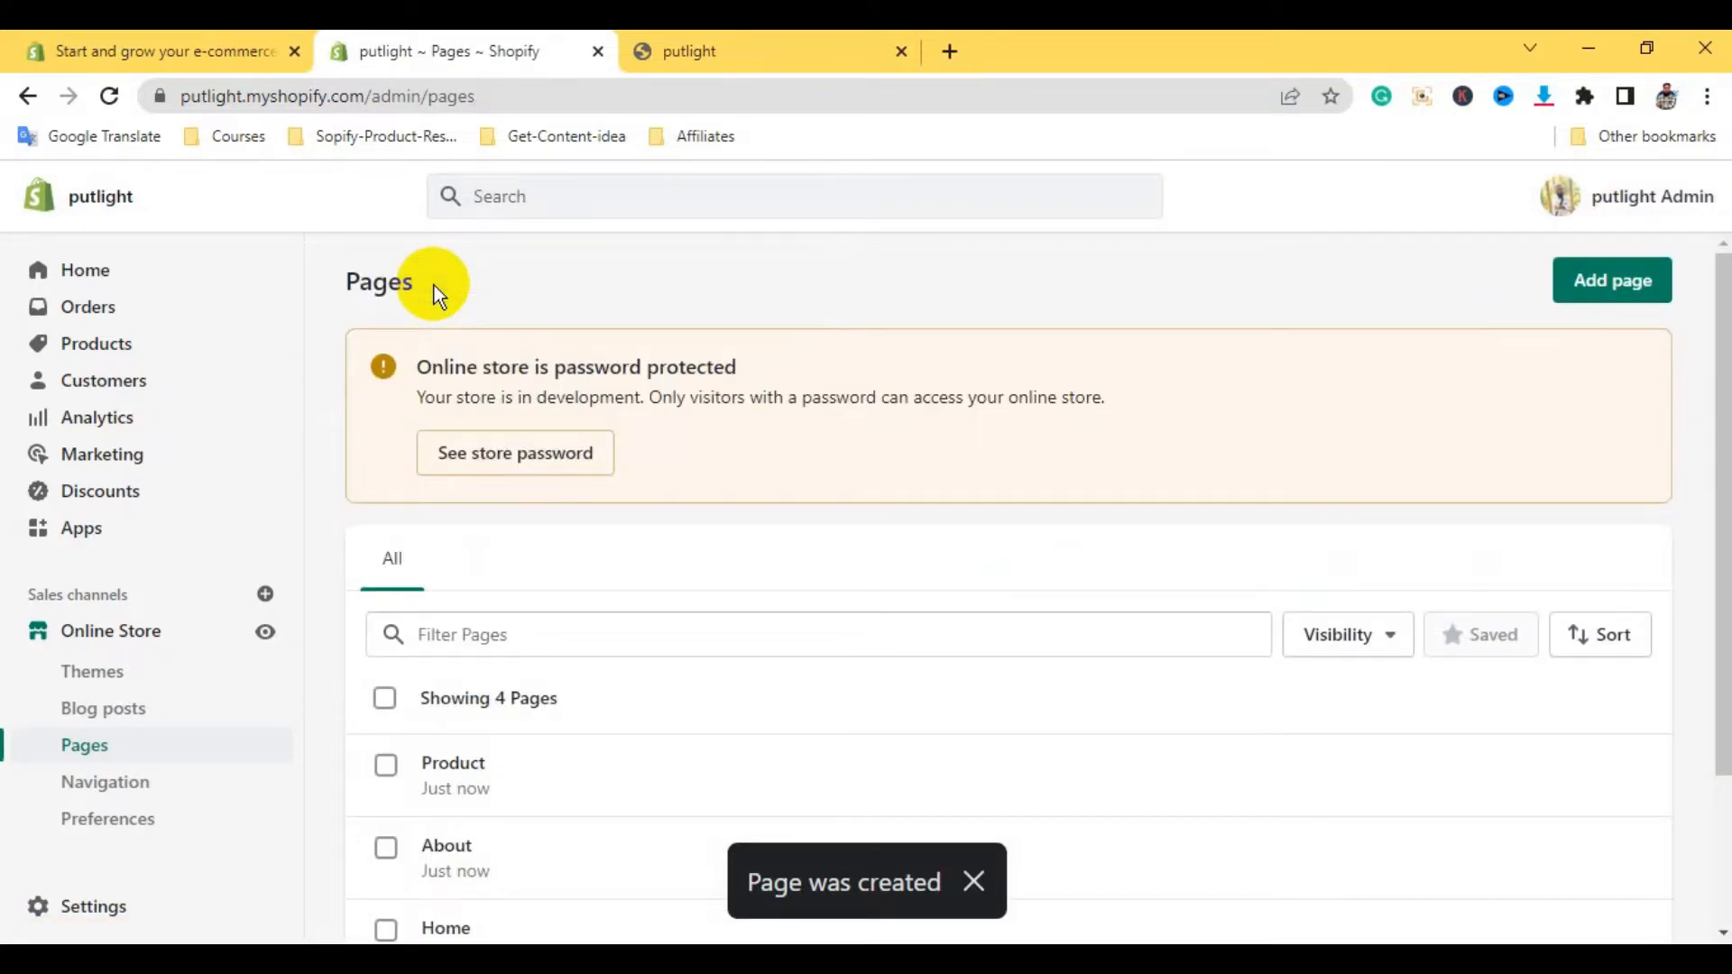
scroll(735, 699, "down", 2)
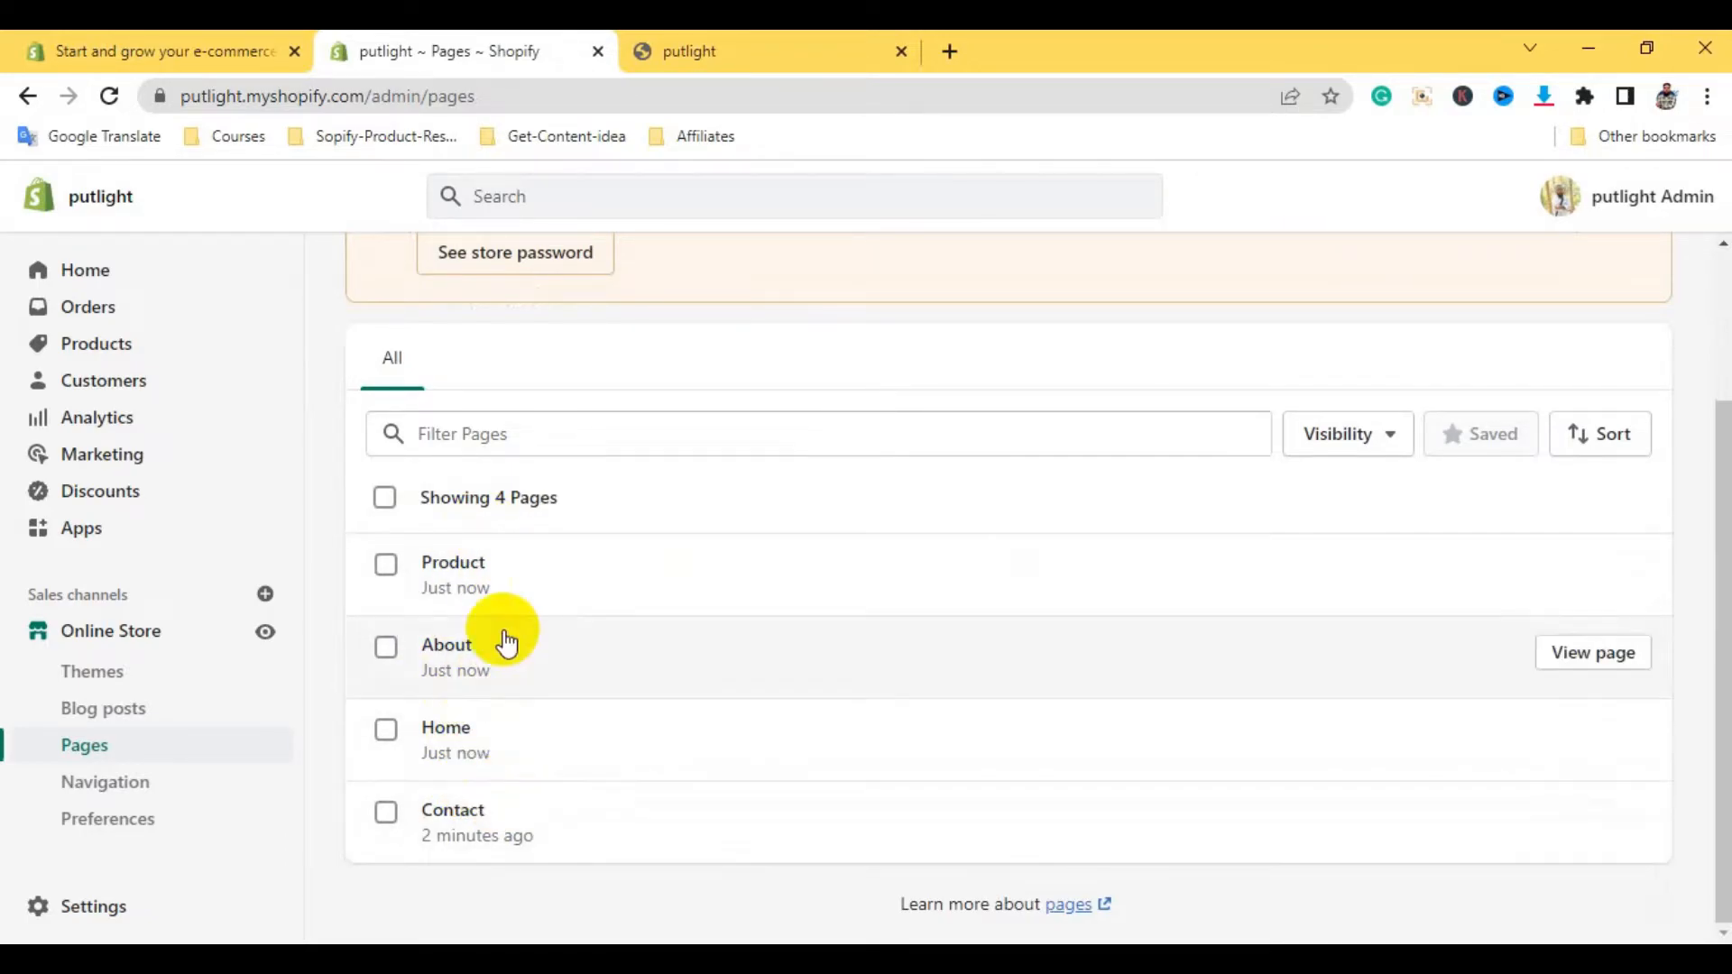
left_click(390, 499)
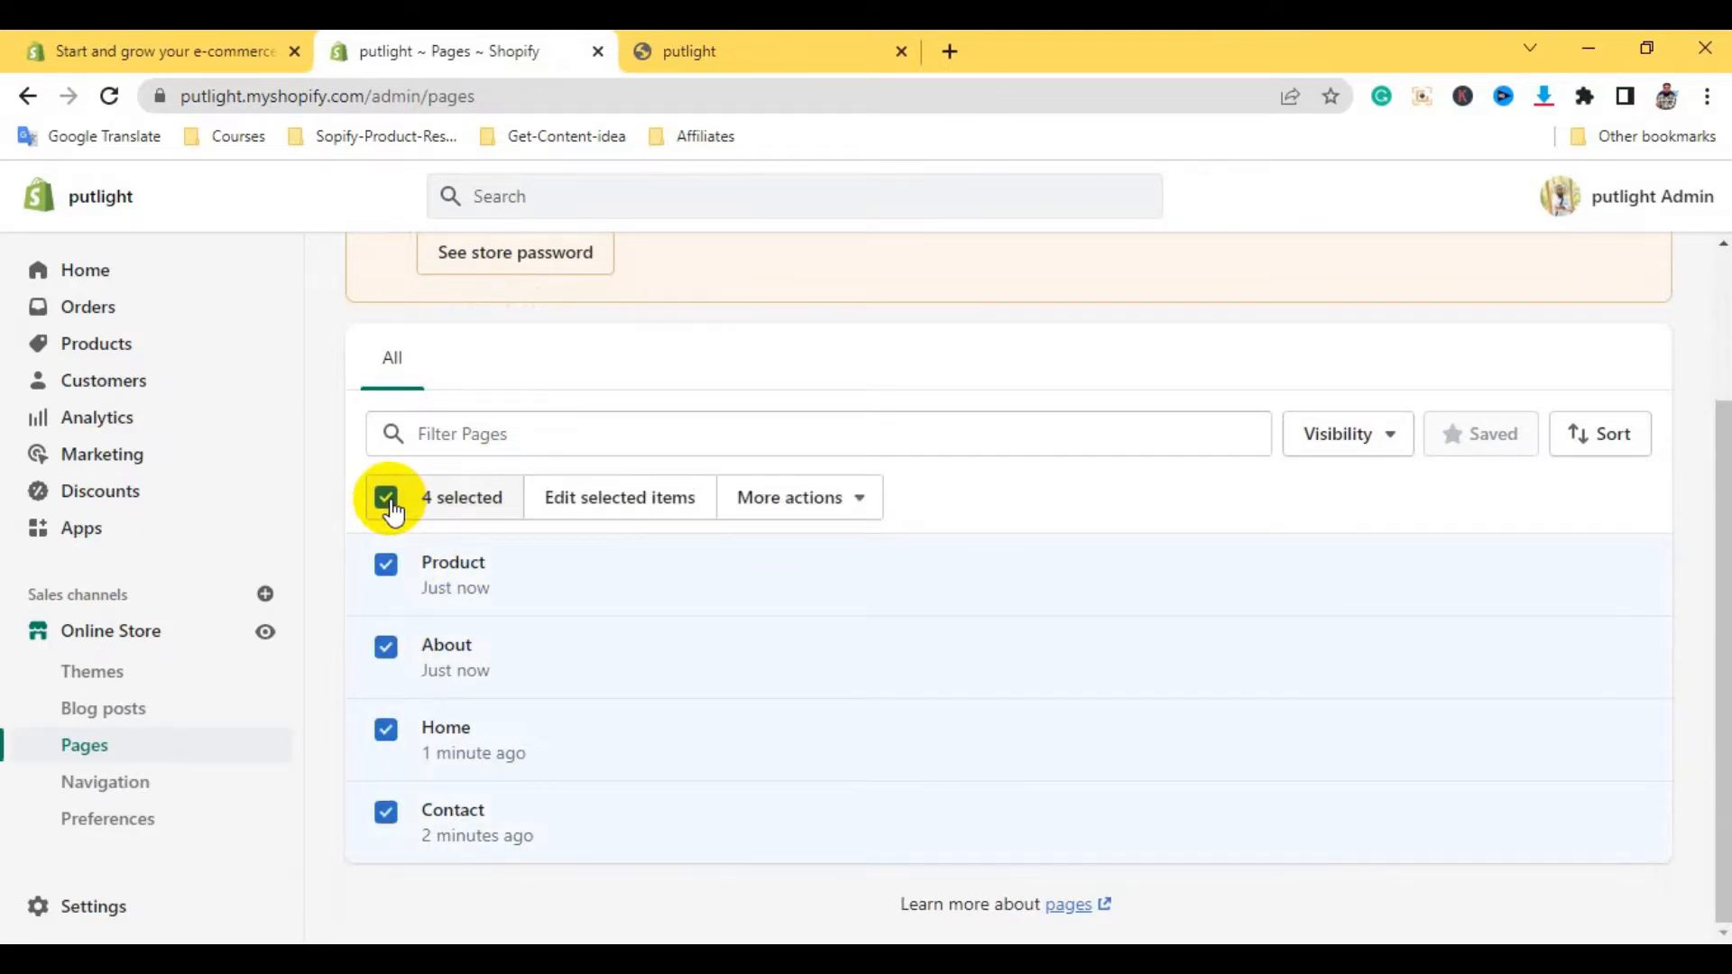
left_click(388, 501)
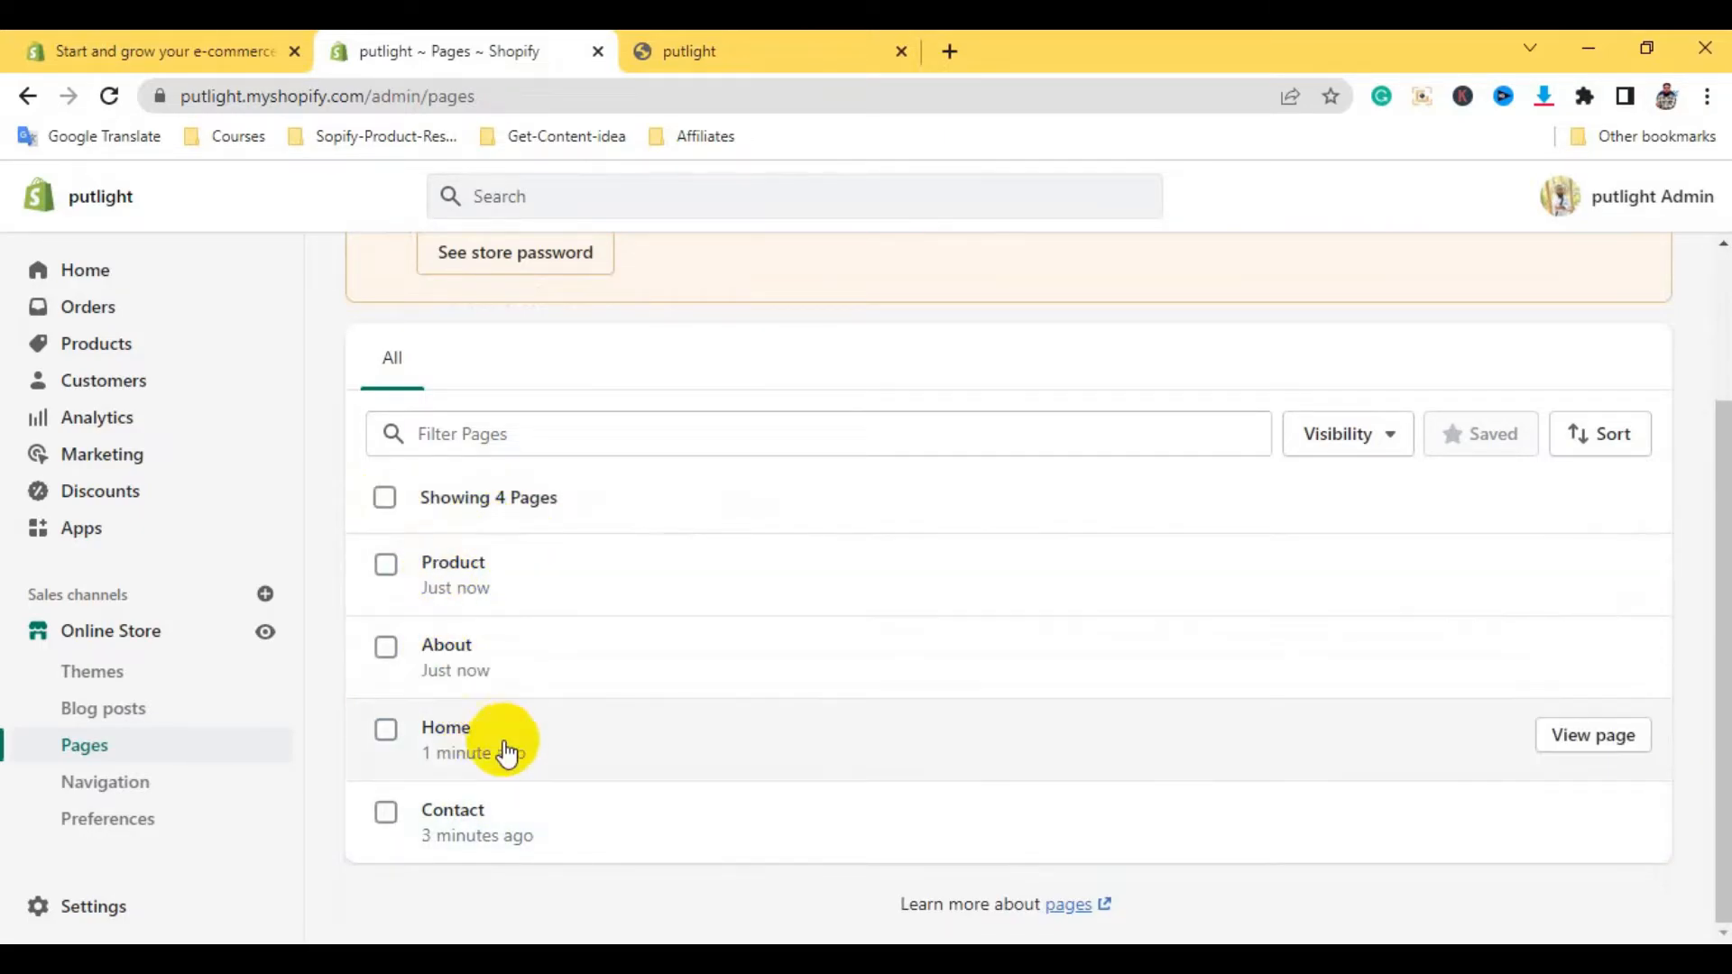
scroll(812, 700, "up", 2)
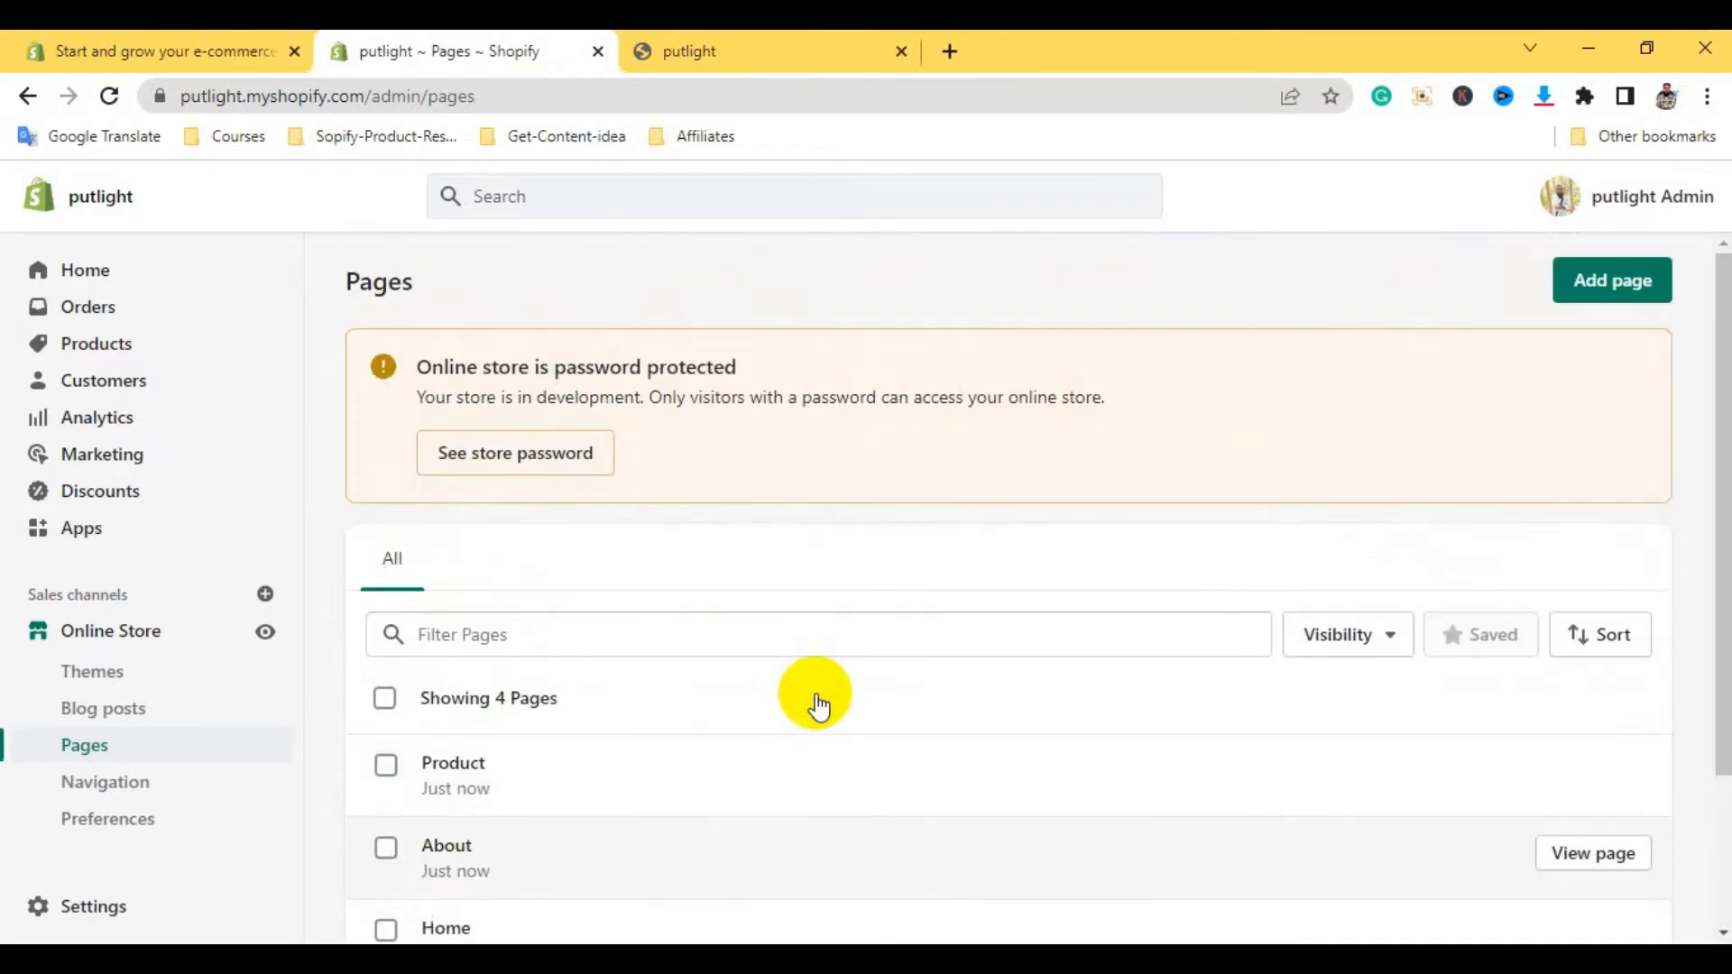
scroll(819, 707, "down", 2)
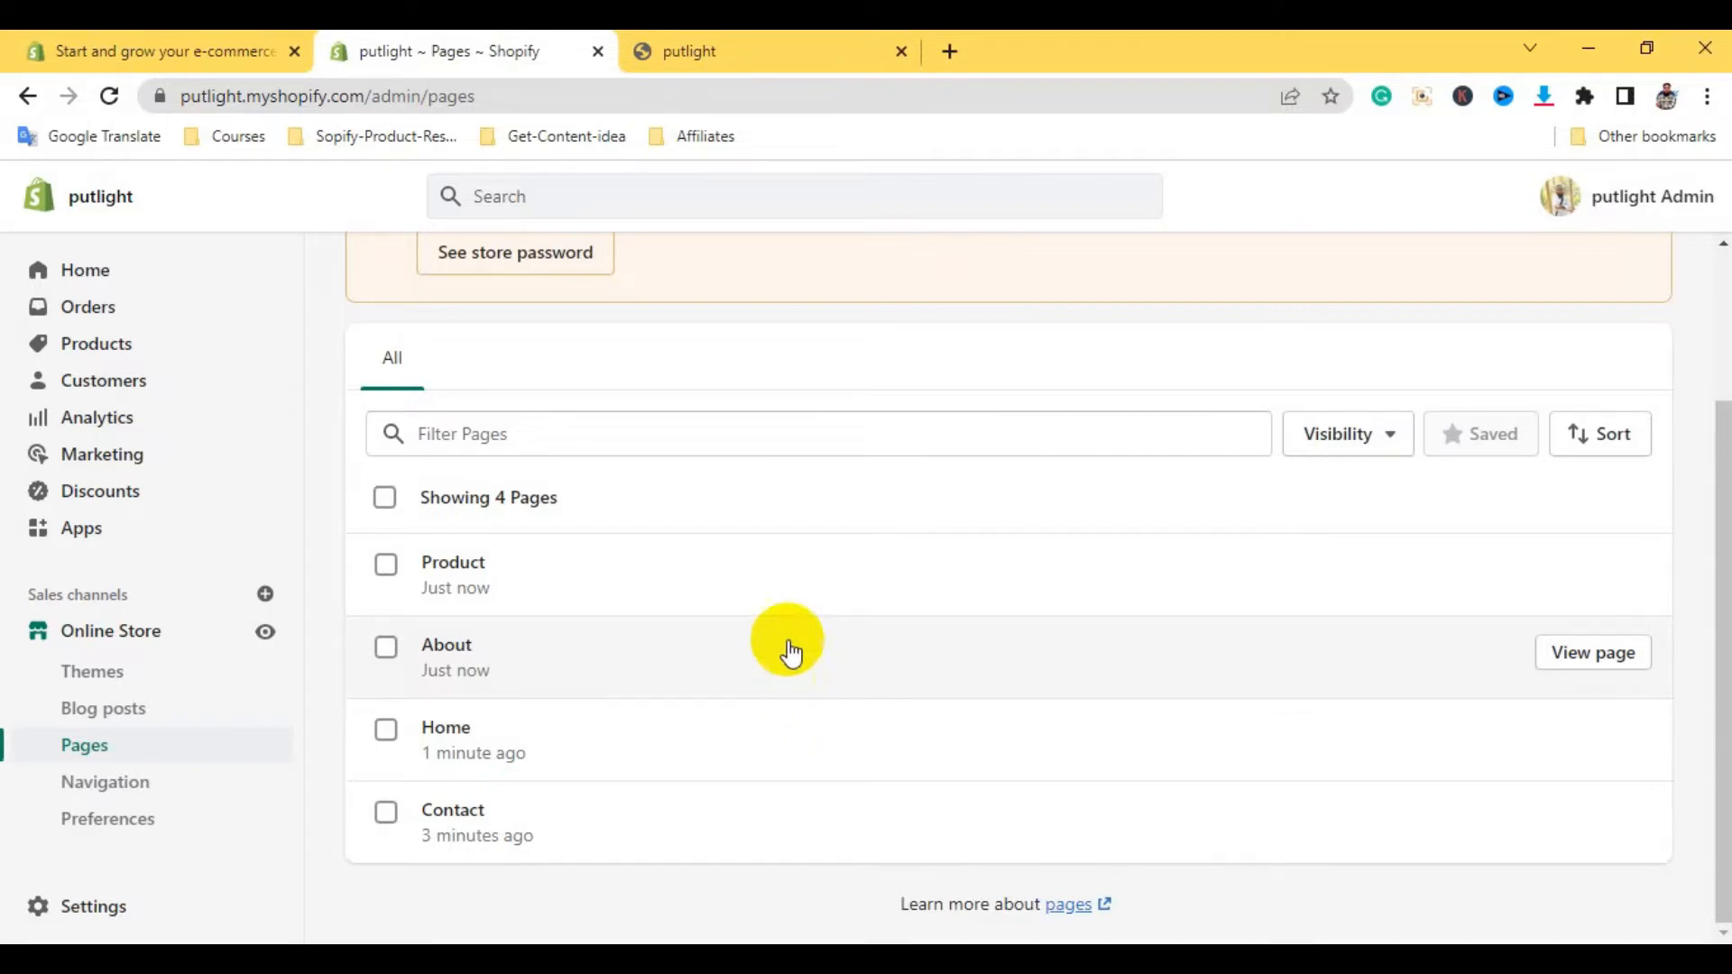
left_click(728, 45)
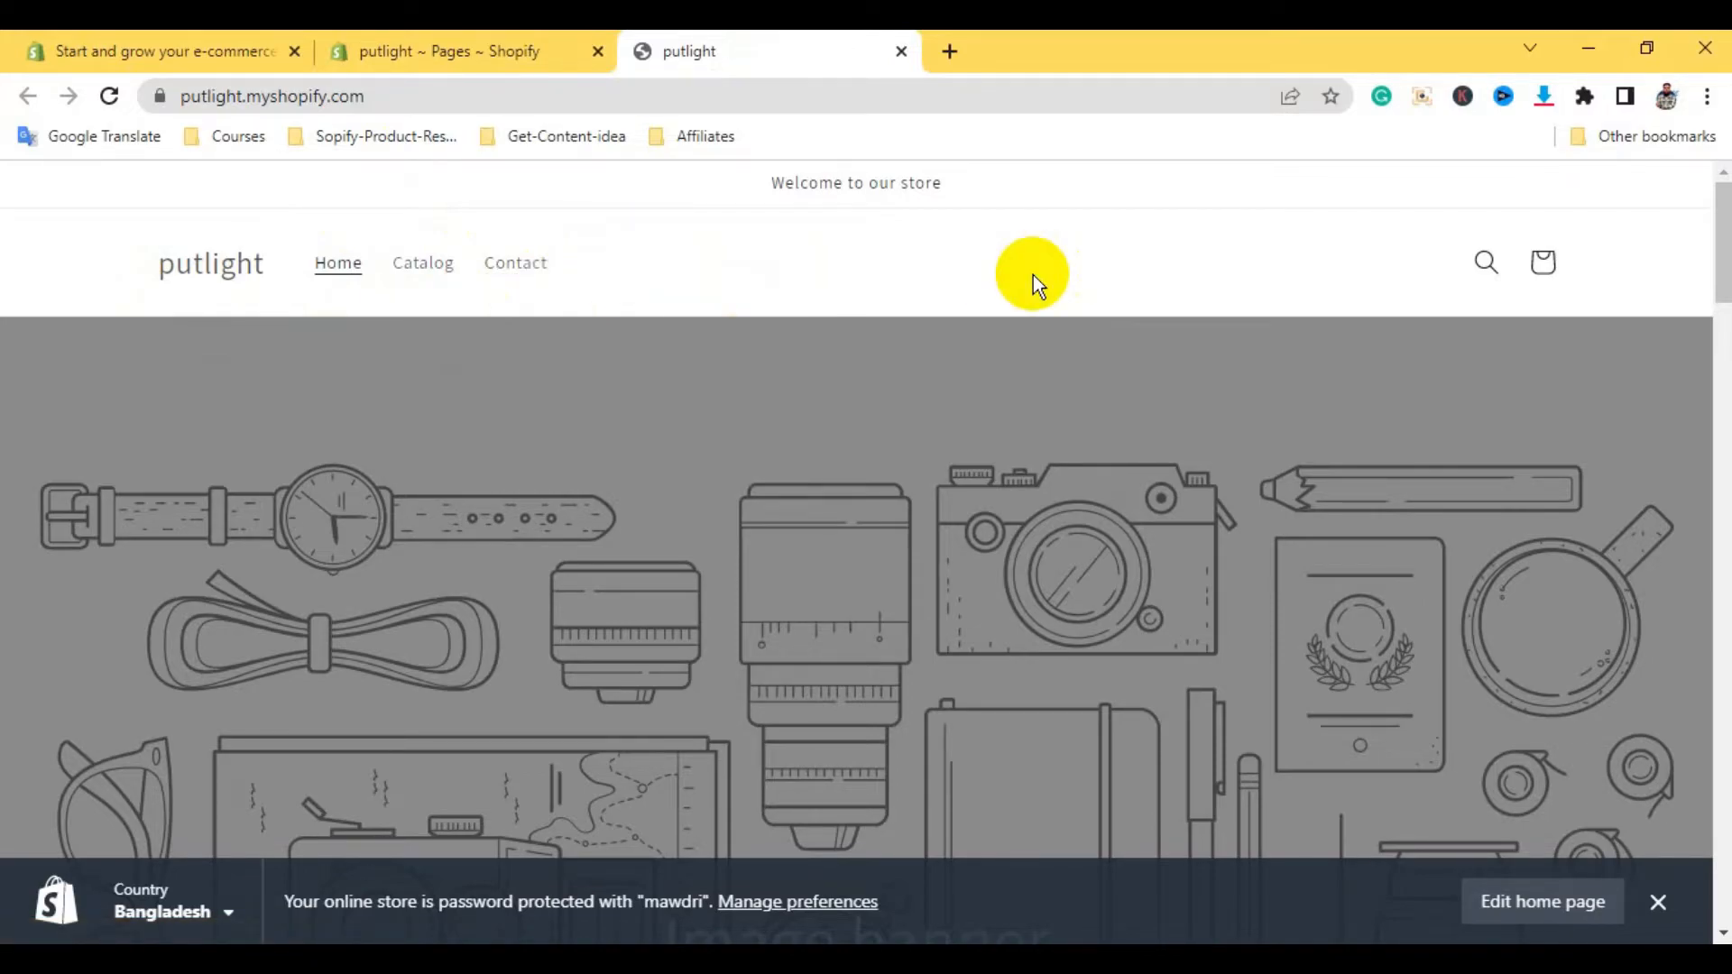
Open the Main menu from Online Store > Navigation for editing
left_click(406, 47)
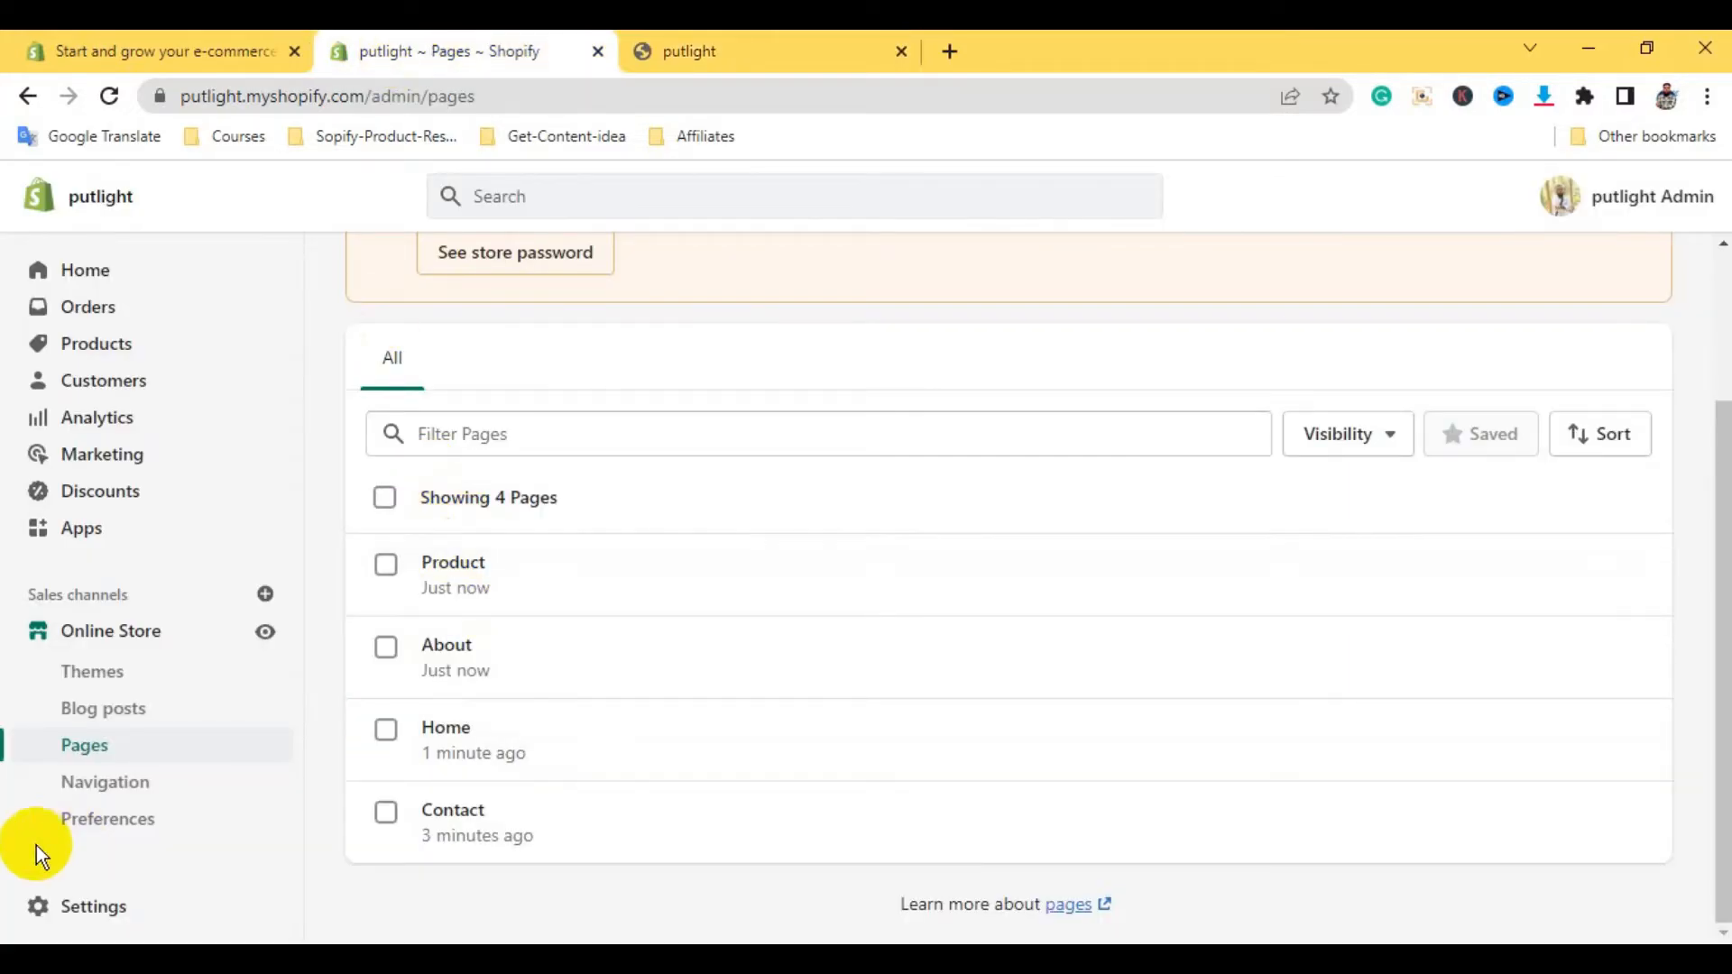
left_click(106, 783)
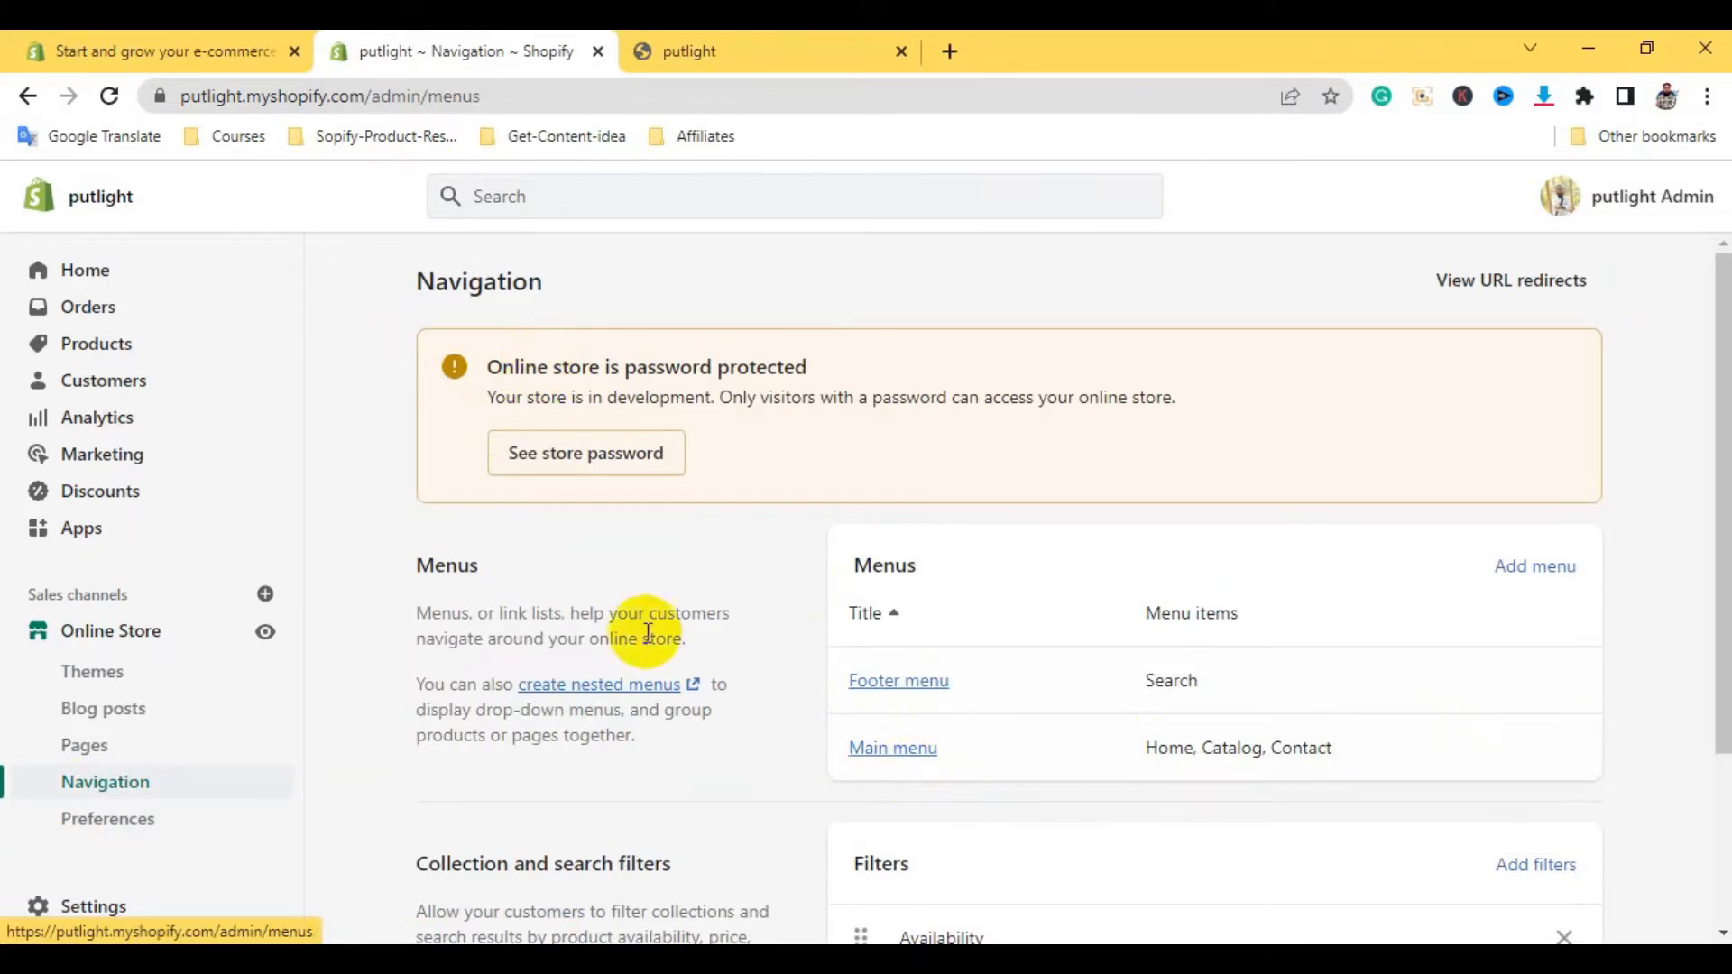
left_click(883, 756)
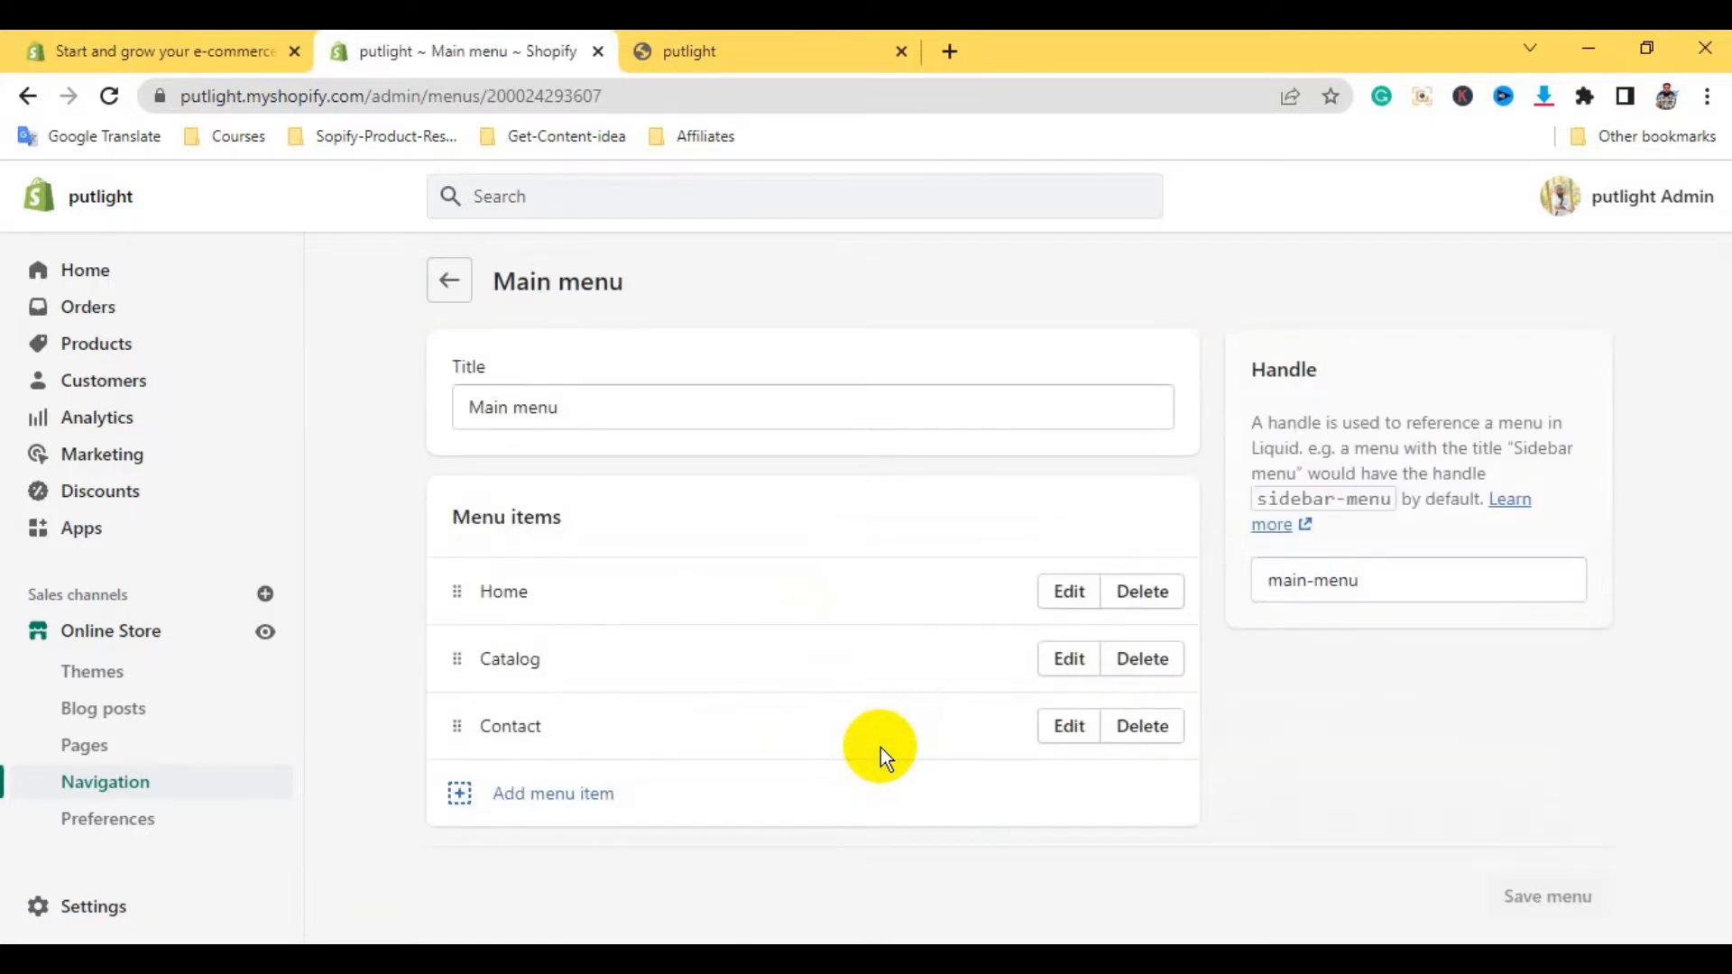
Keep the Home menu item linked to the home page and apply it
left_click(1069, 591)
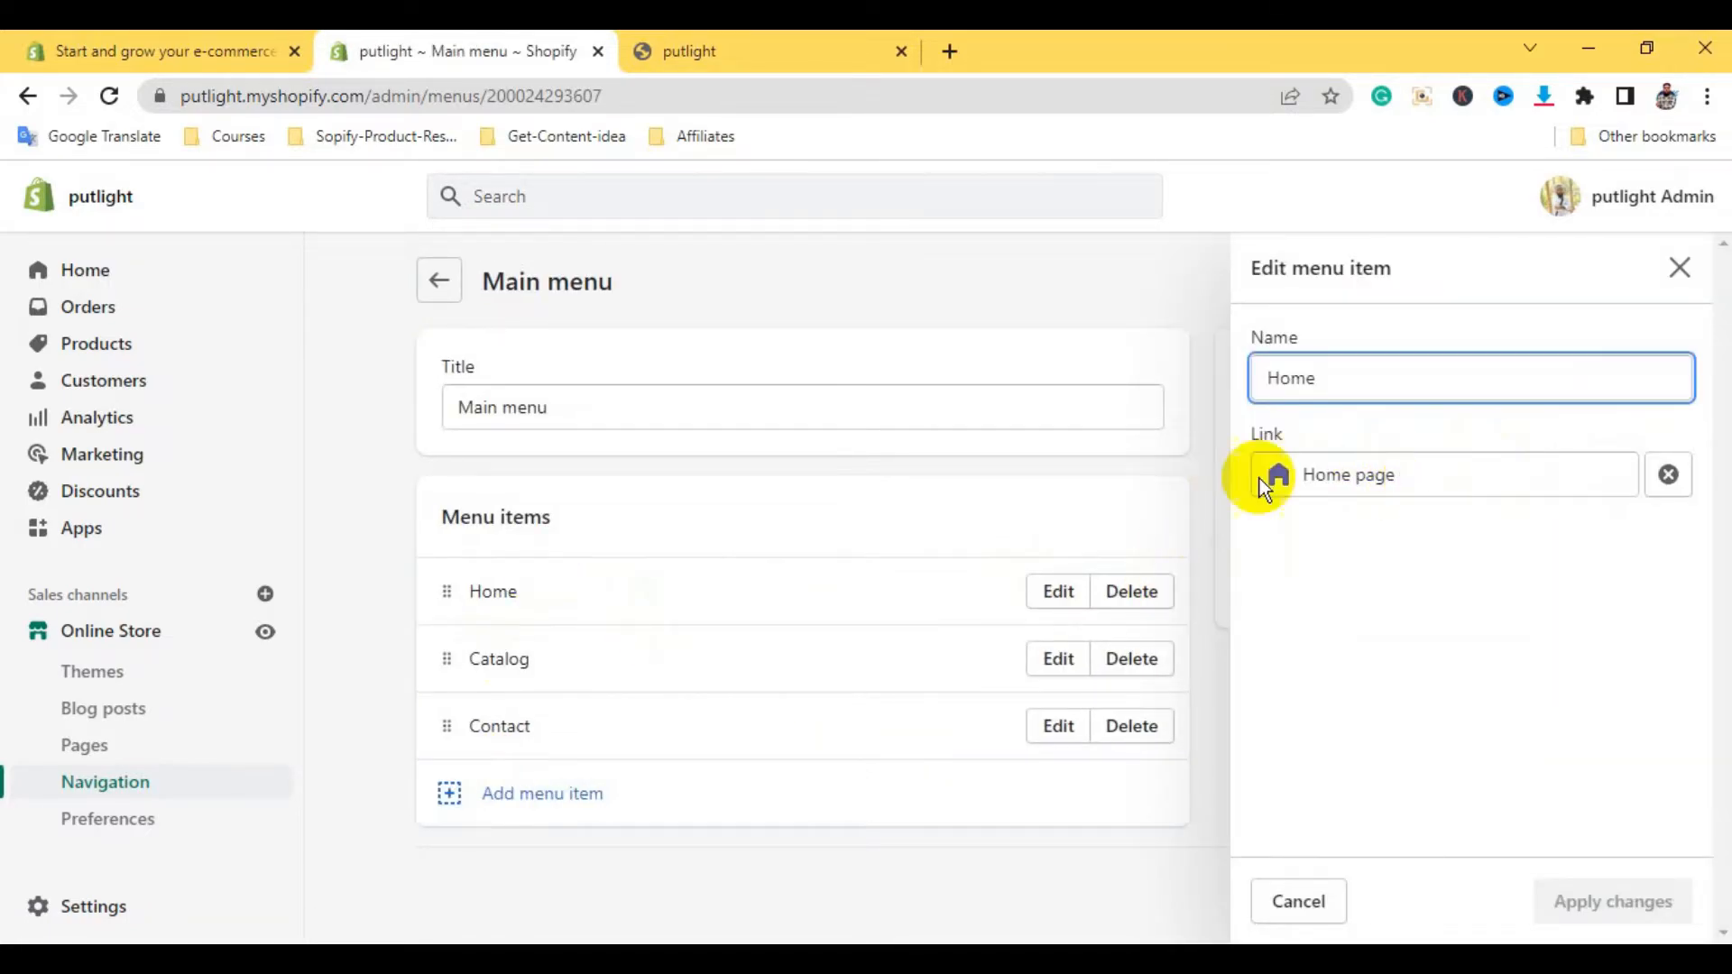
left_click(1426, 476)
left_click(1425, 534)
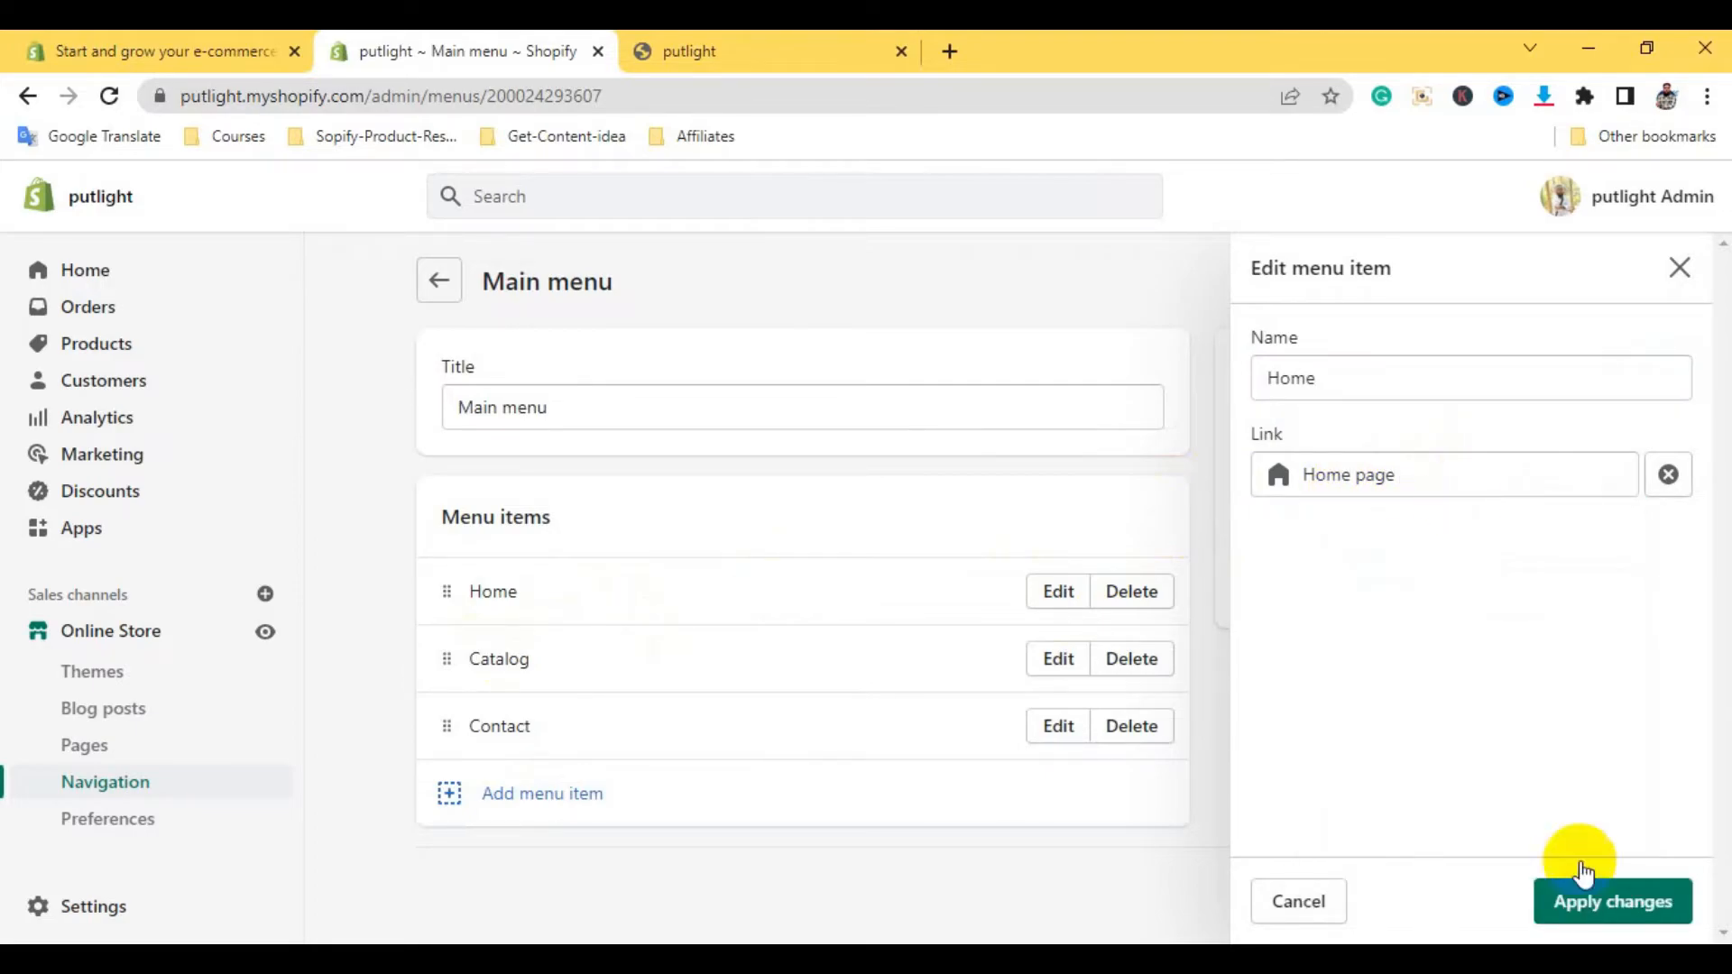
left_click(1616, 905)
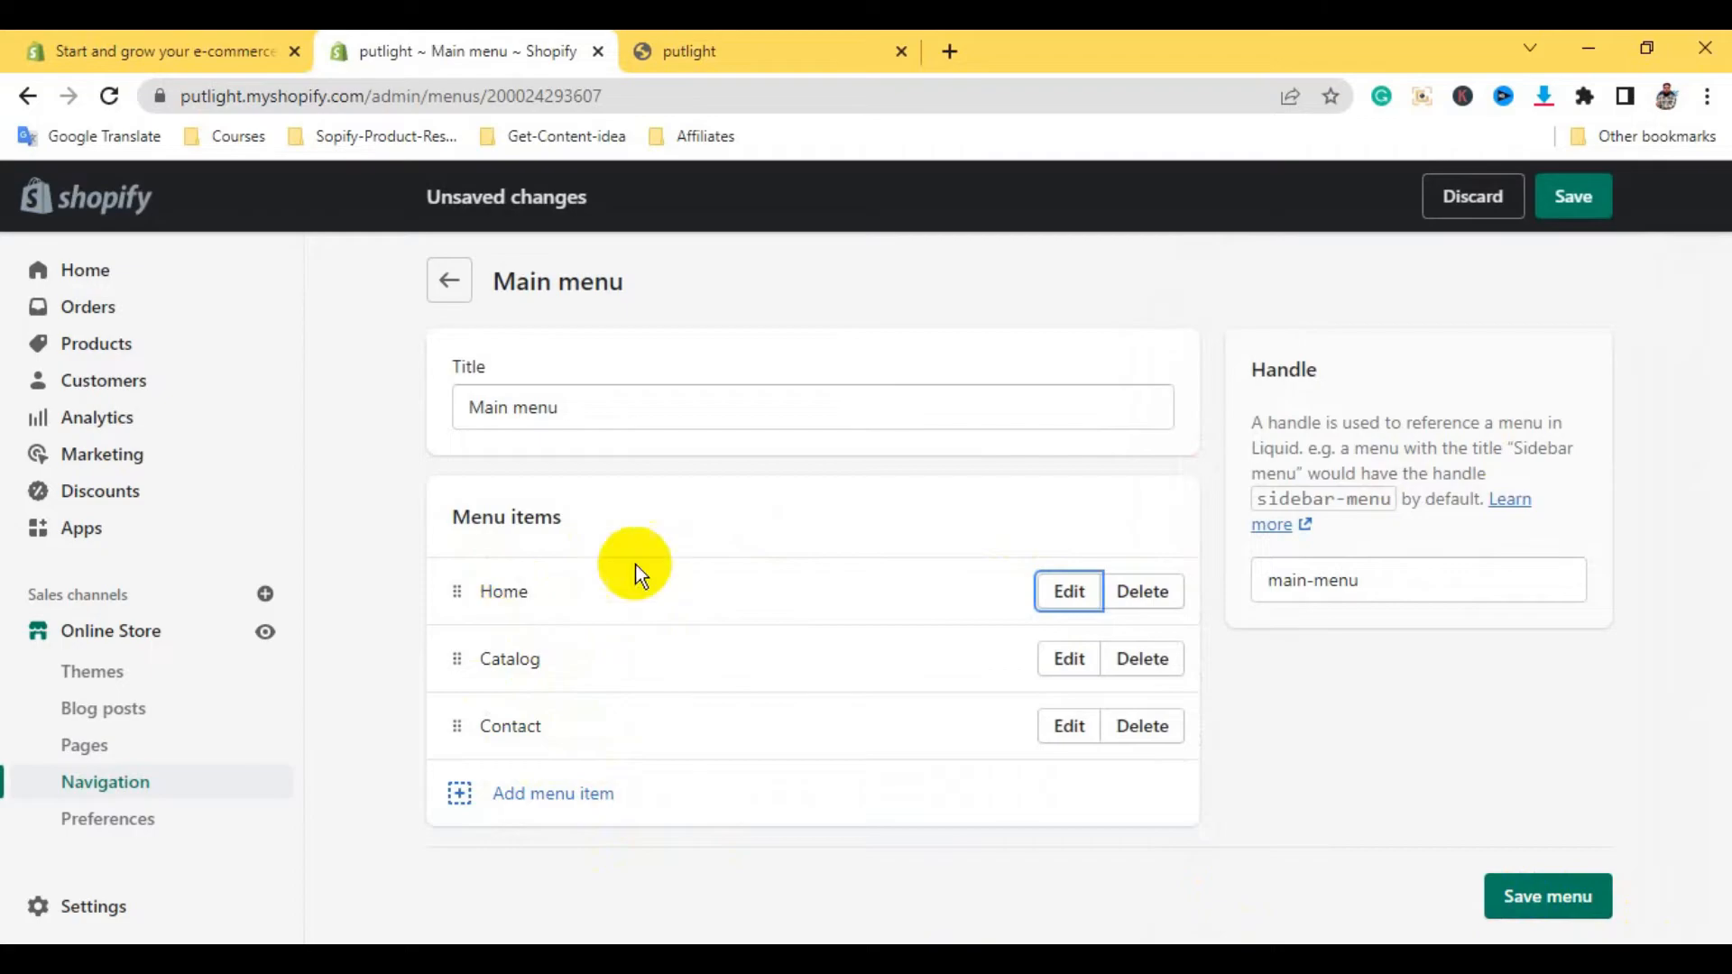
Add a menu item named 'About' that links to the About page
left_click(548, 803)
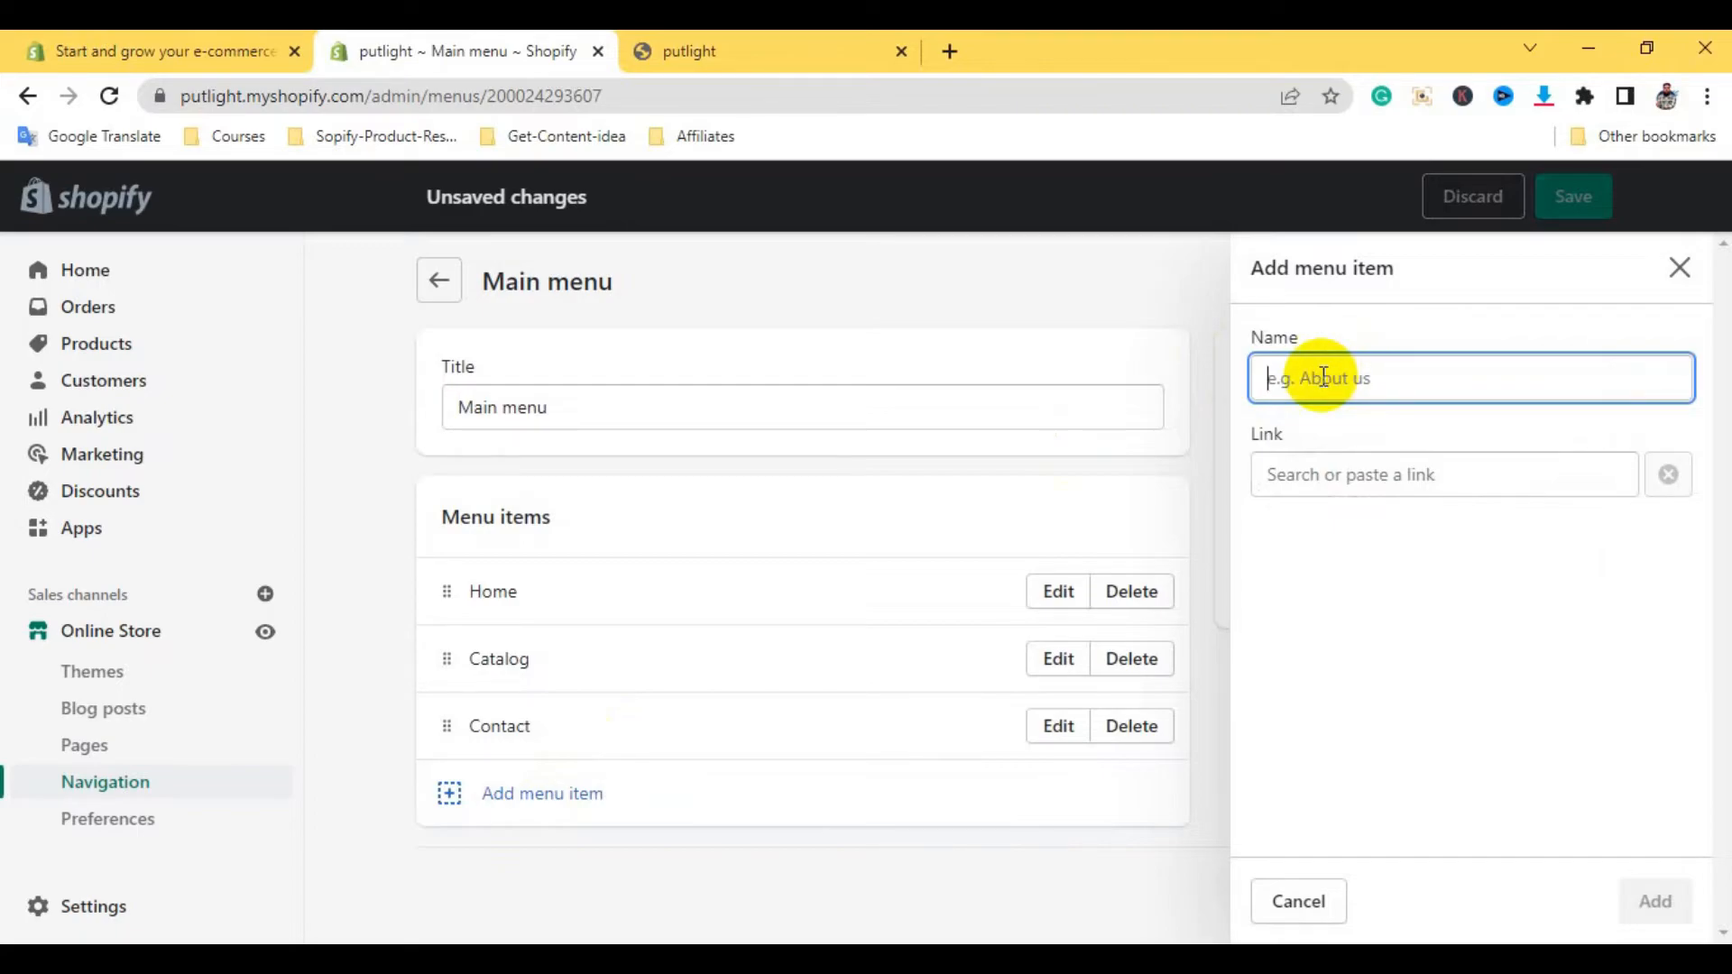
type("About")
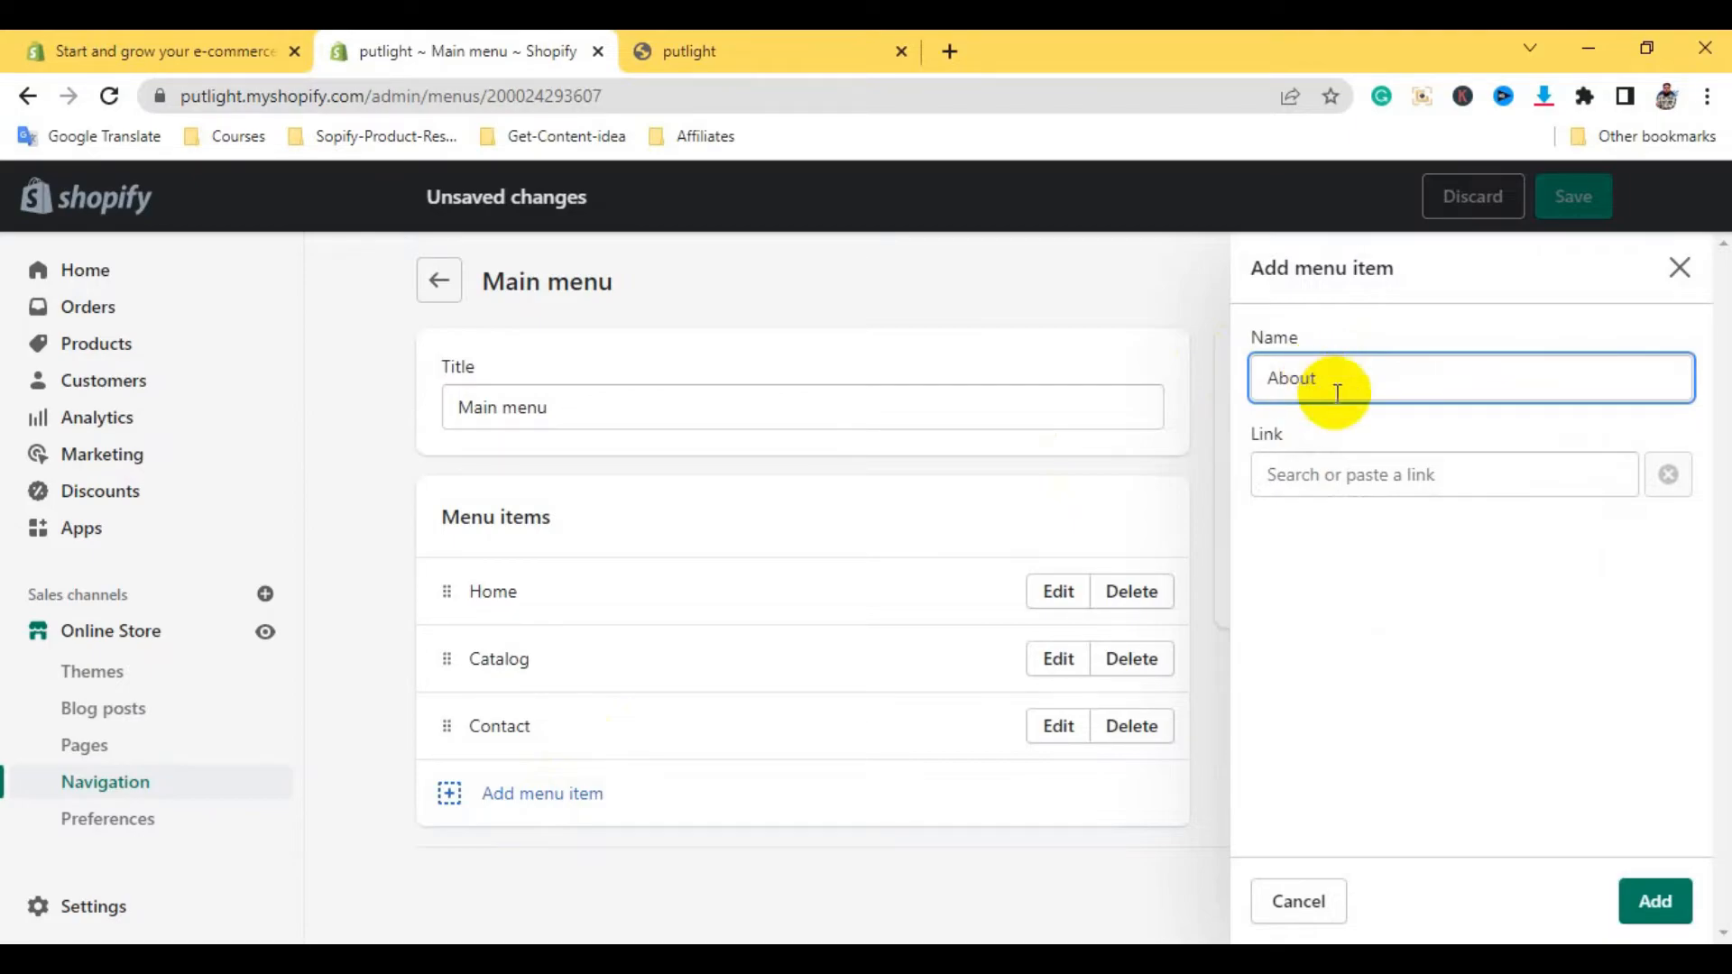
left_click(1349, 478)
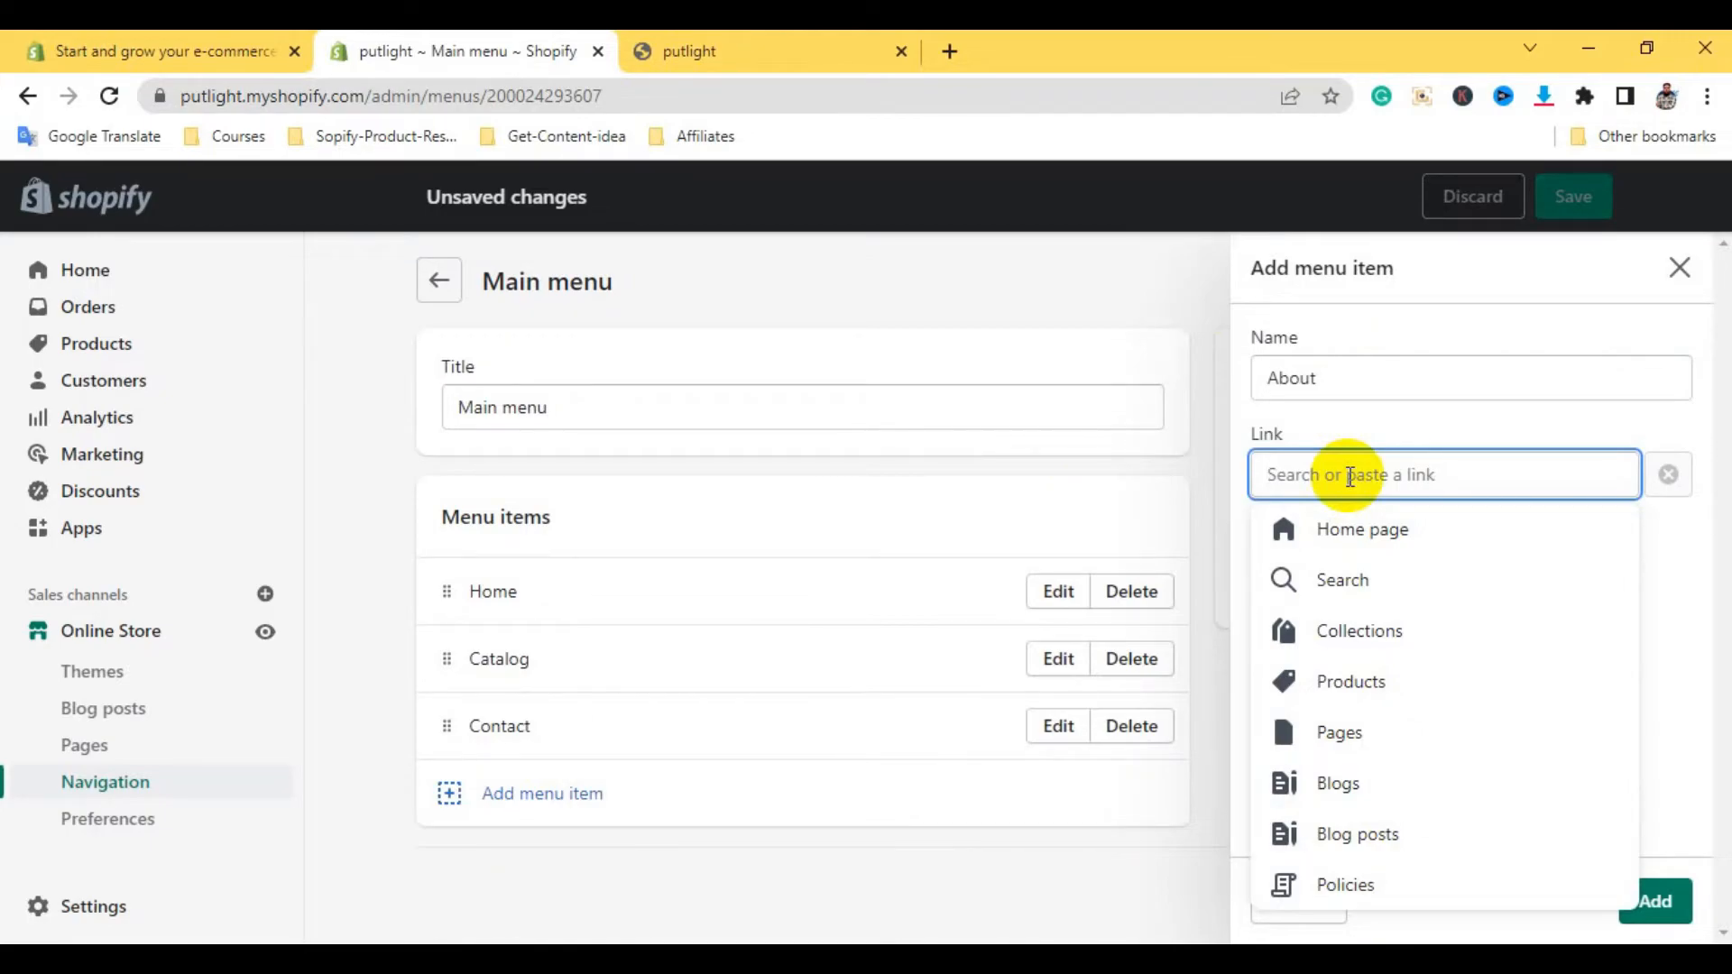
type("about")
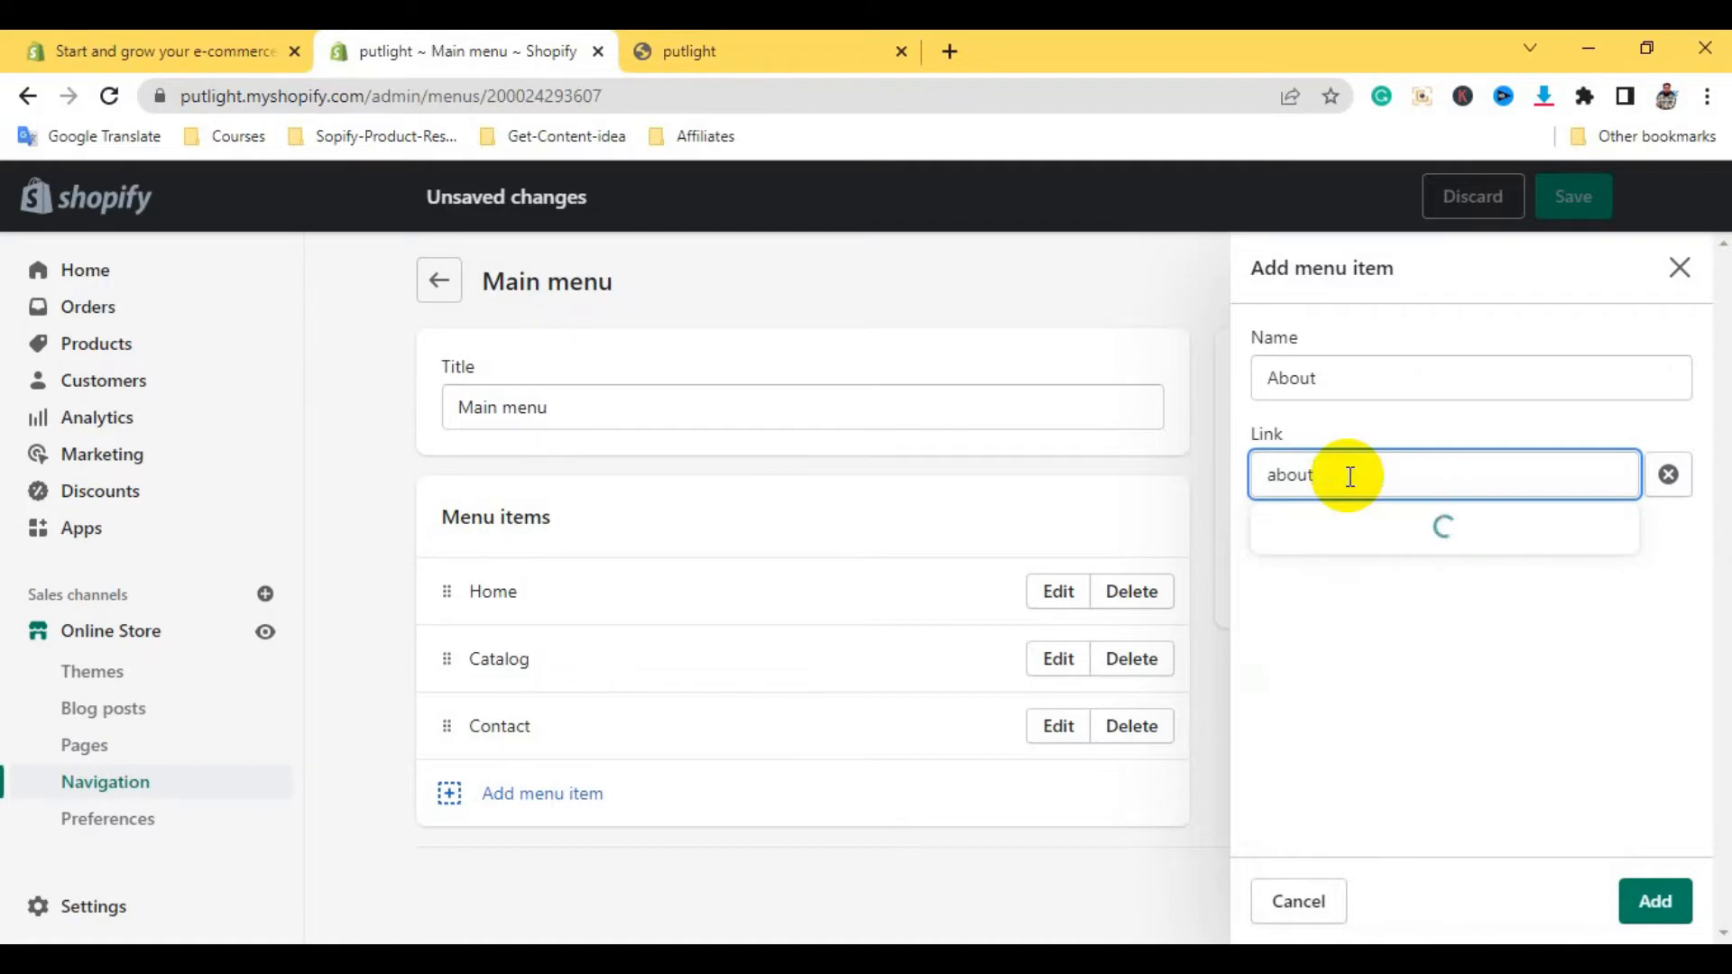
left_click(1305, 596)
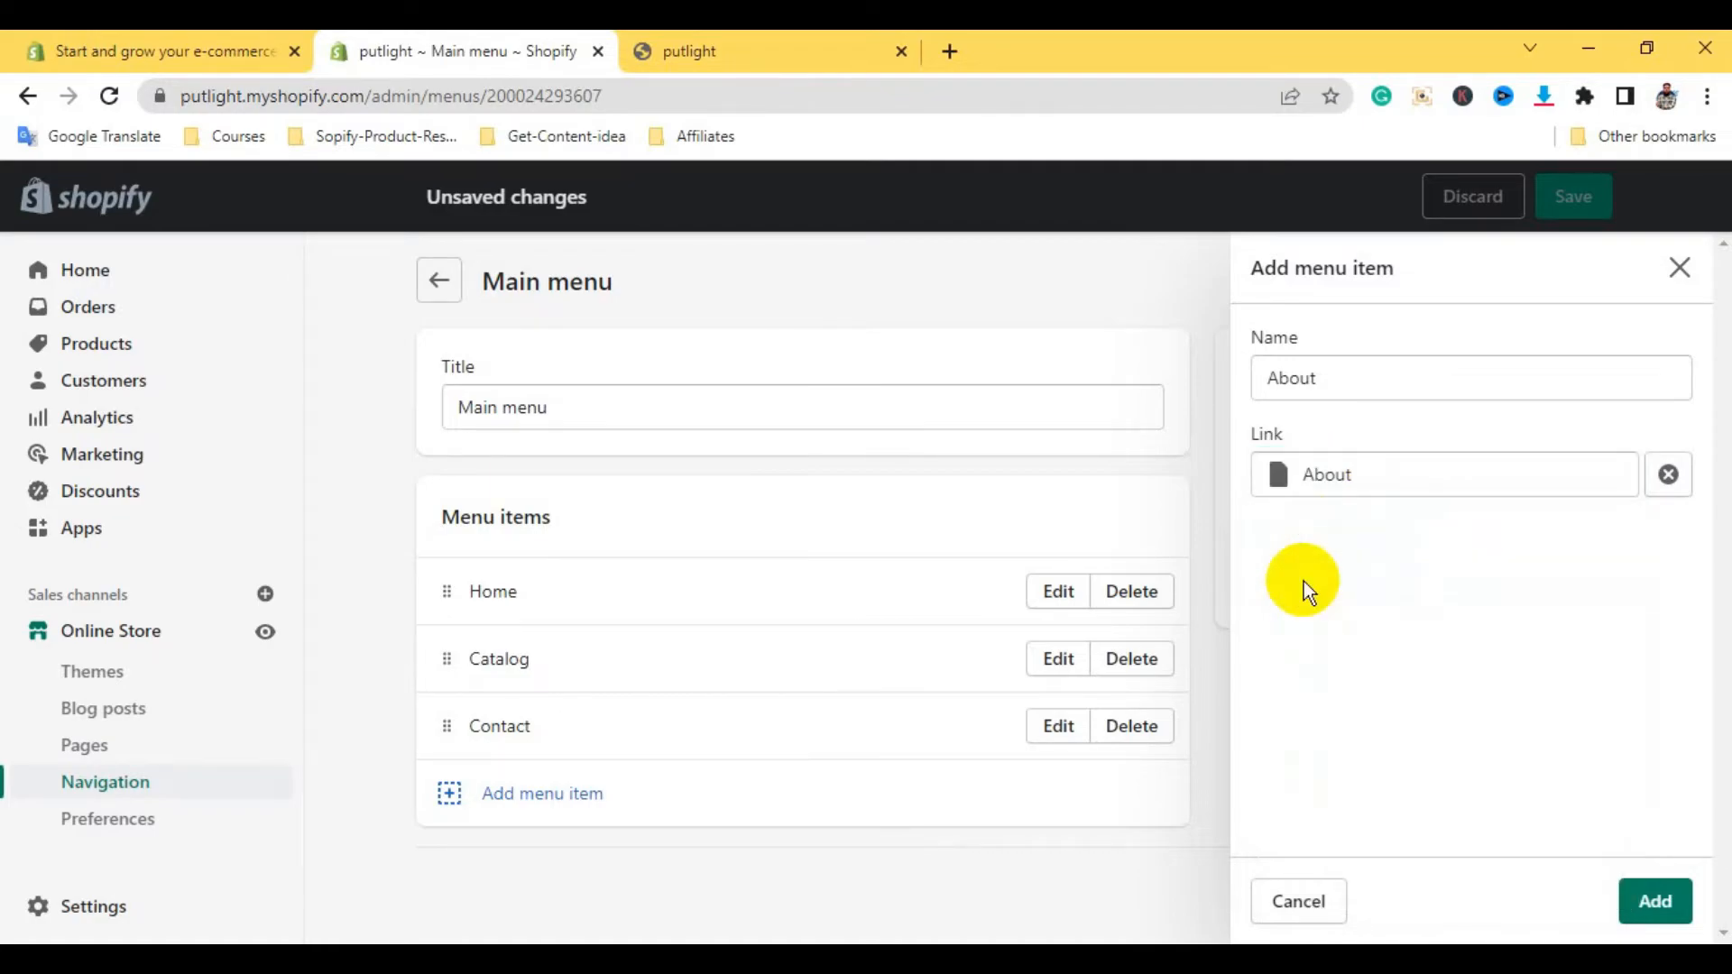
left_click(1654, 893)
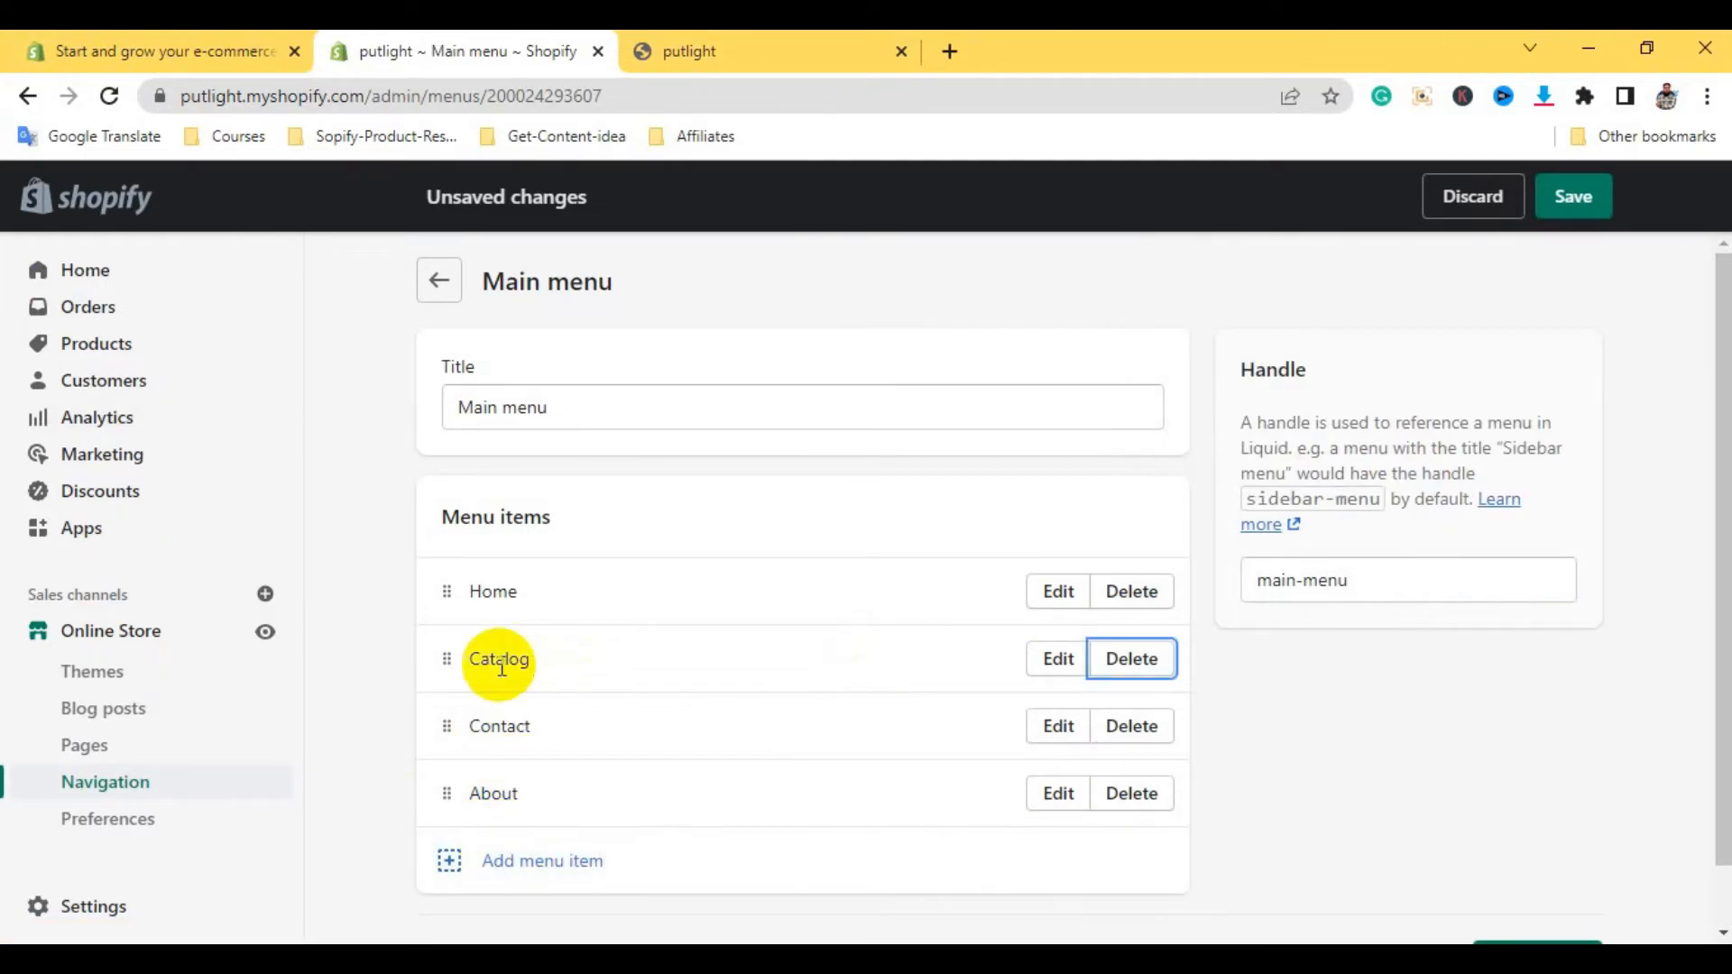
Rename Catalog to 'product', move About below Home, and save the order Home, About, product, Contact
left_click(1059, 659)
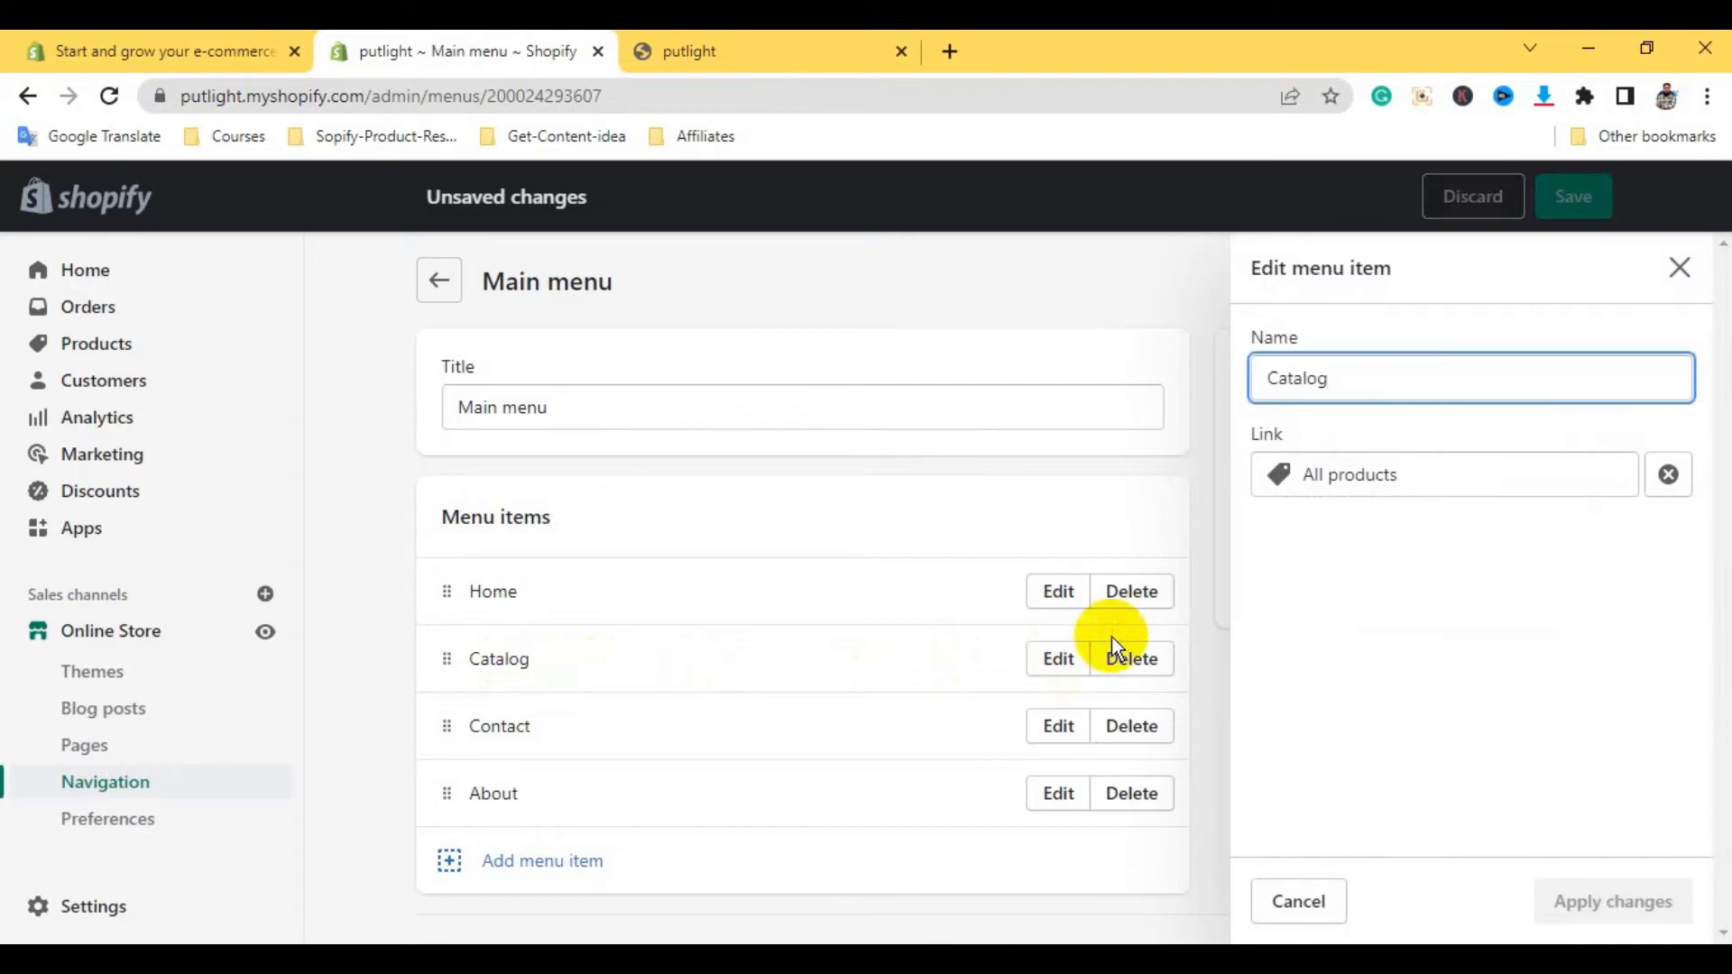
left_click_drag(1360, 380, 1250, 388)
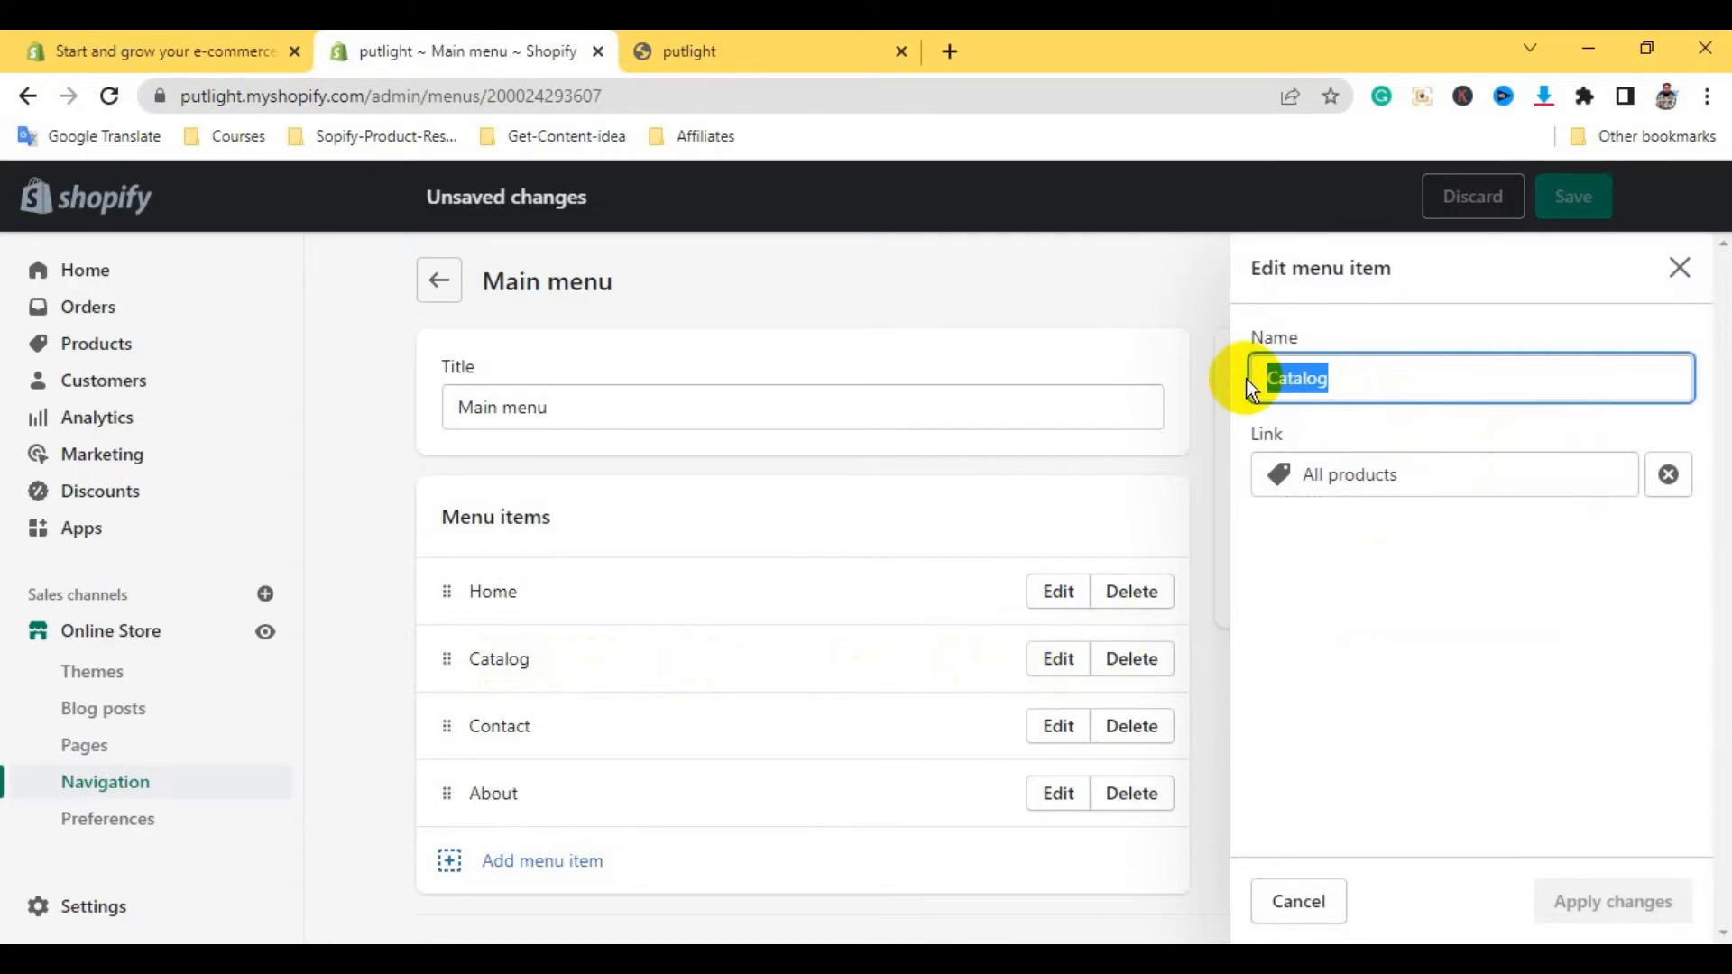
key("BackSpace")
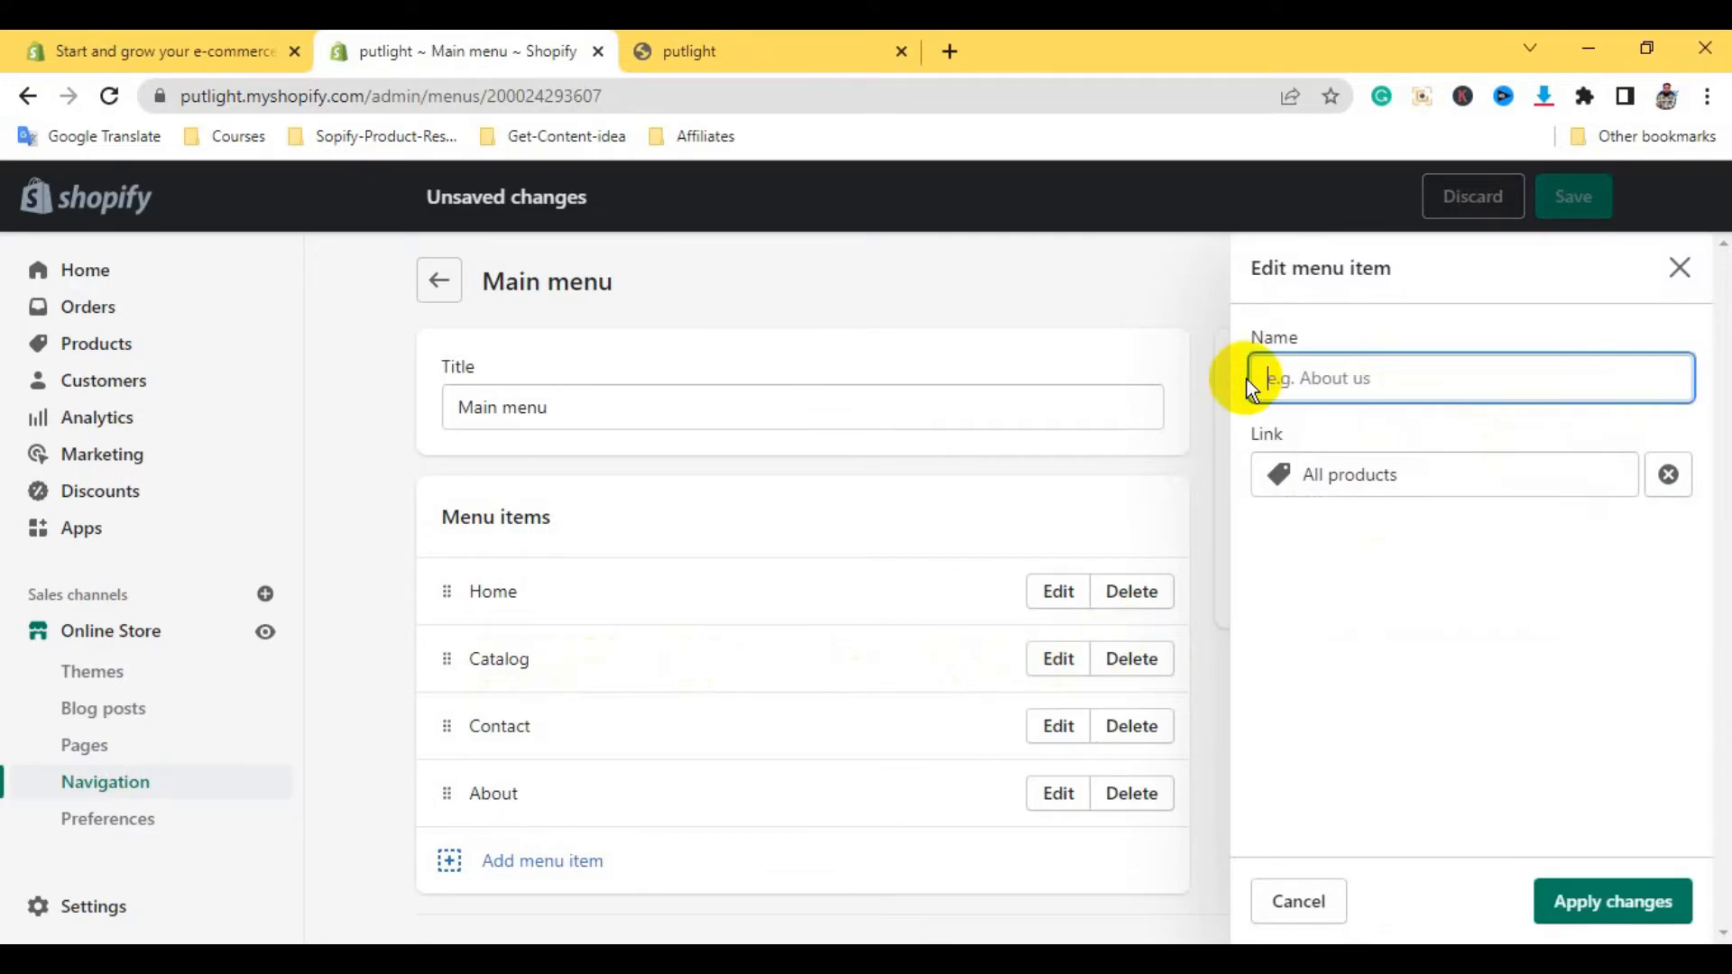
type("product")
left_click(1392, 482)
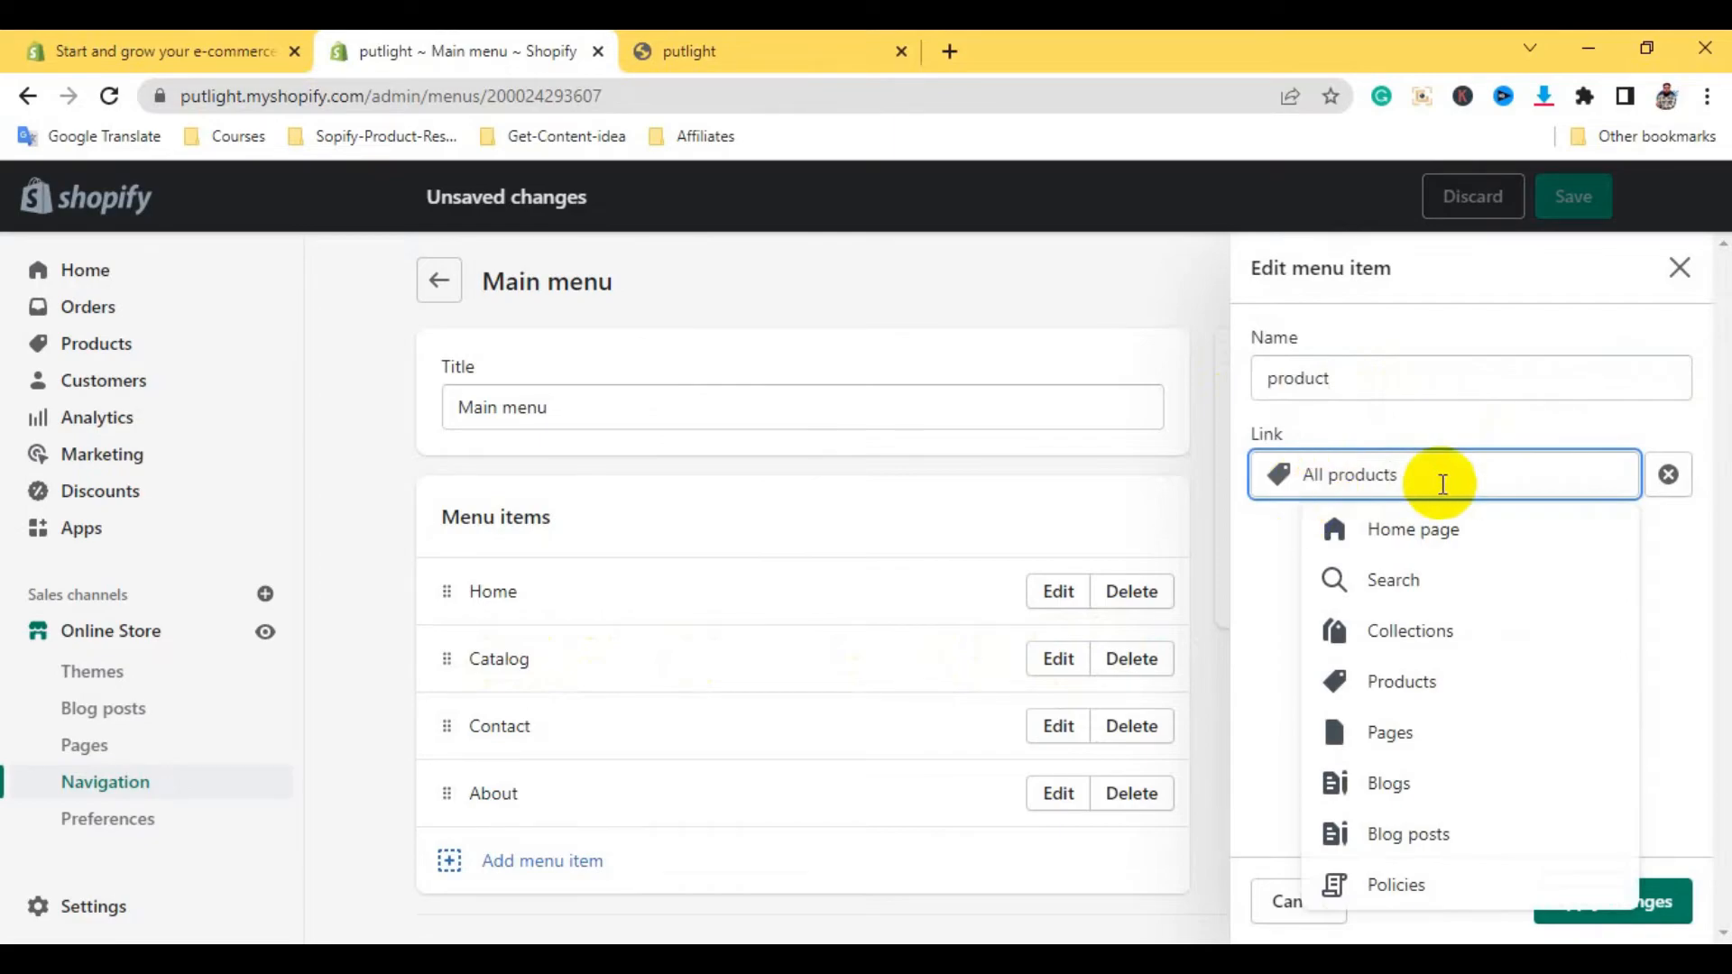
left_click_drag(1303, 475, 1333, 470)
left_click_drag(1334, 378, 1248, 379)
left_click(1624, 904)
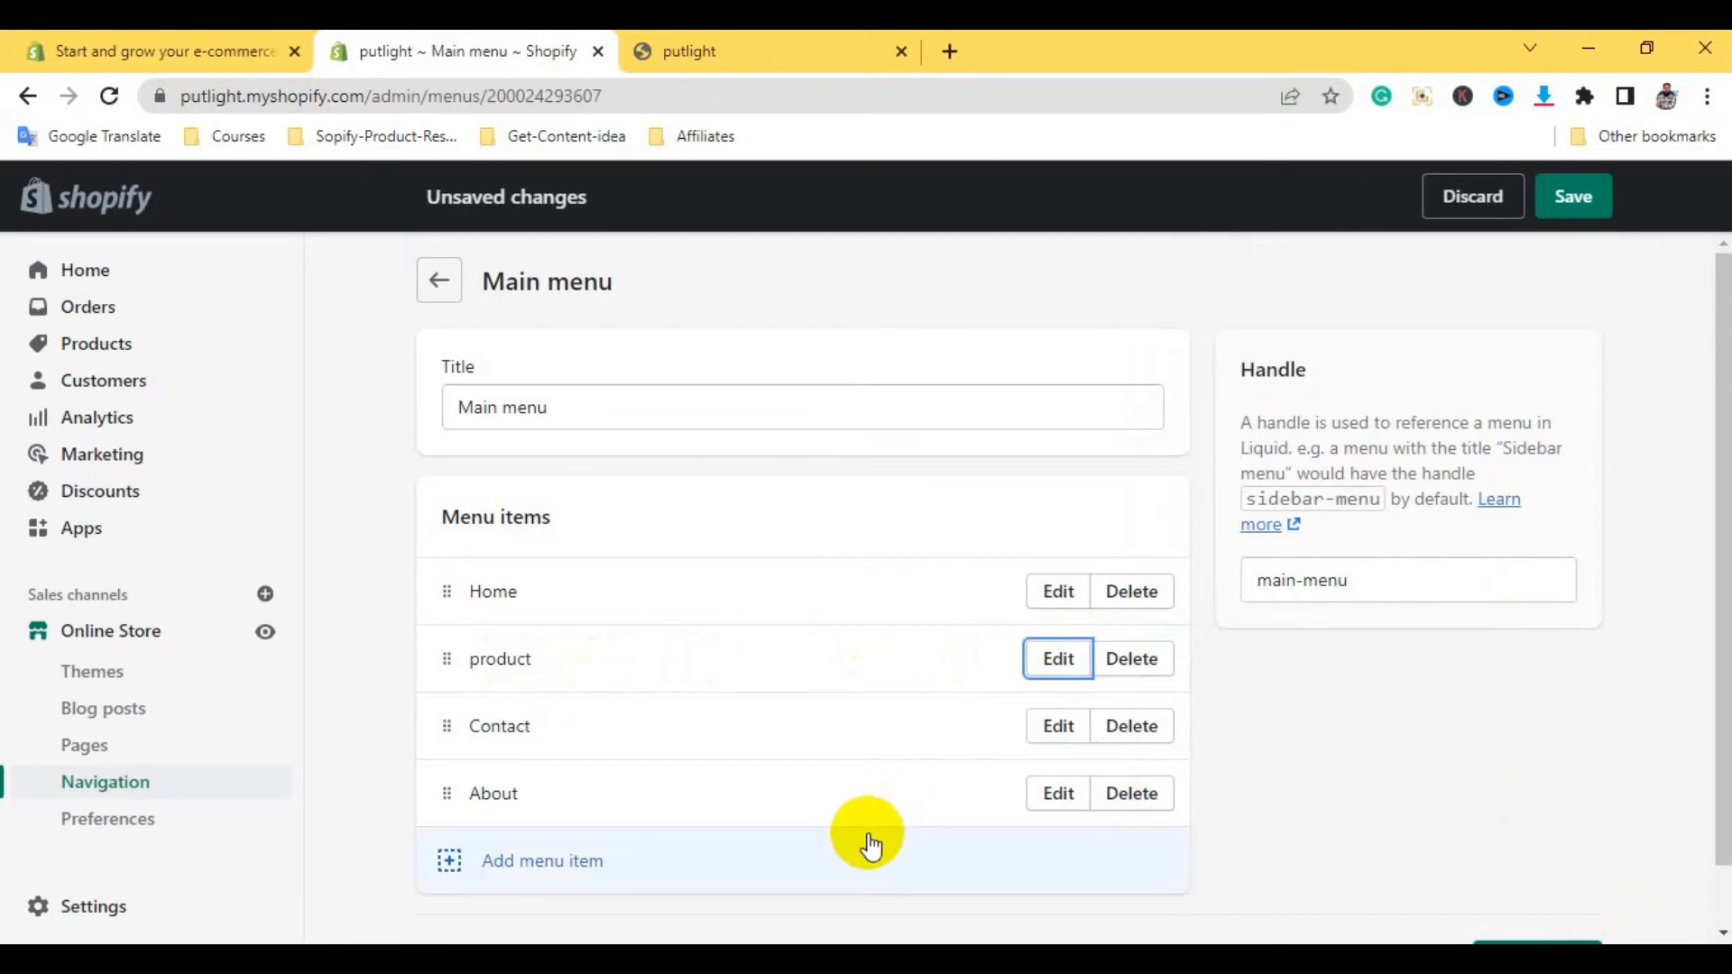
left_click_drag(446, 793, 470, 665)
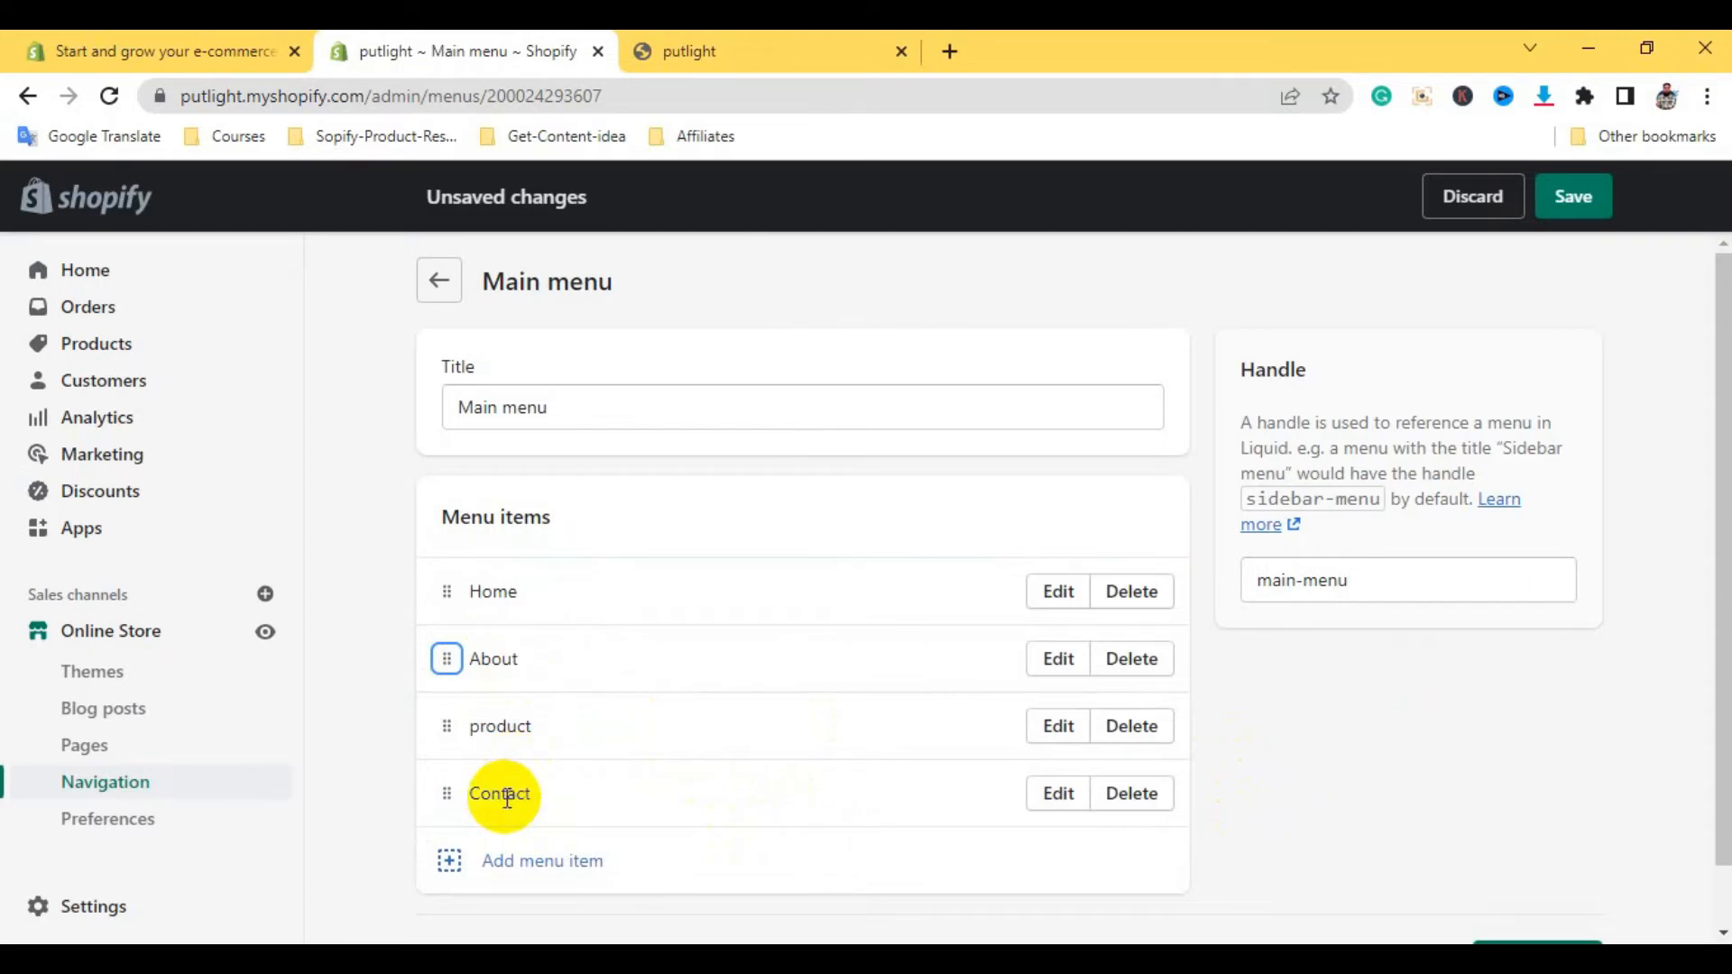
left_click(1565, 196)
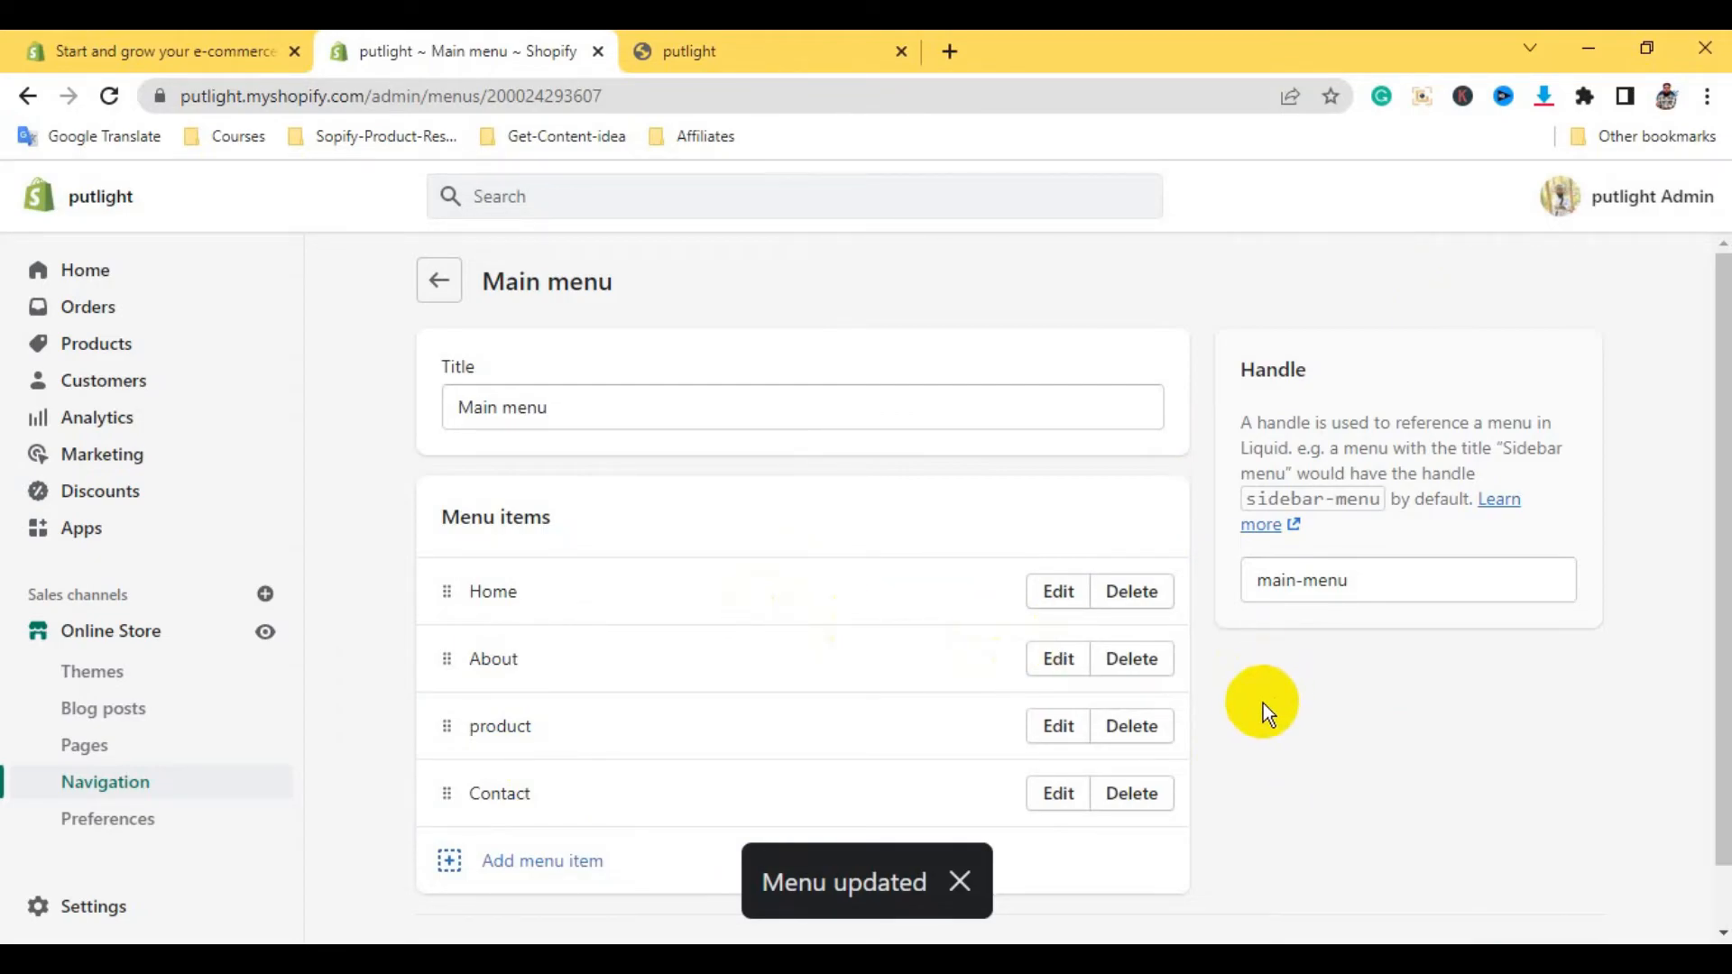
Reload the putlight storefront and check its header reads Home, About, product, Contact
scroll(1258, 702, "down", 1)
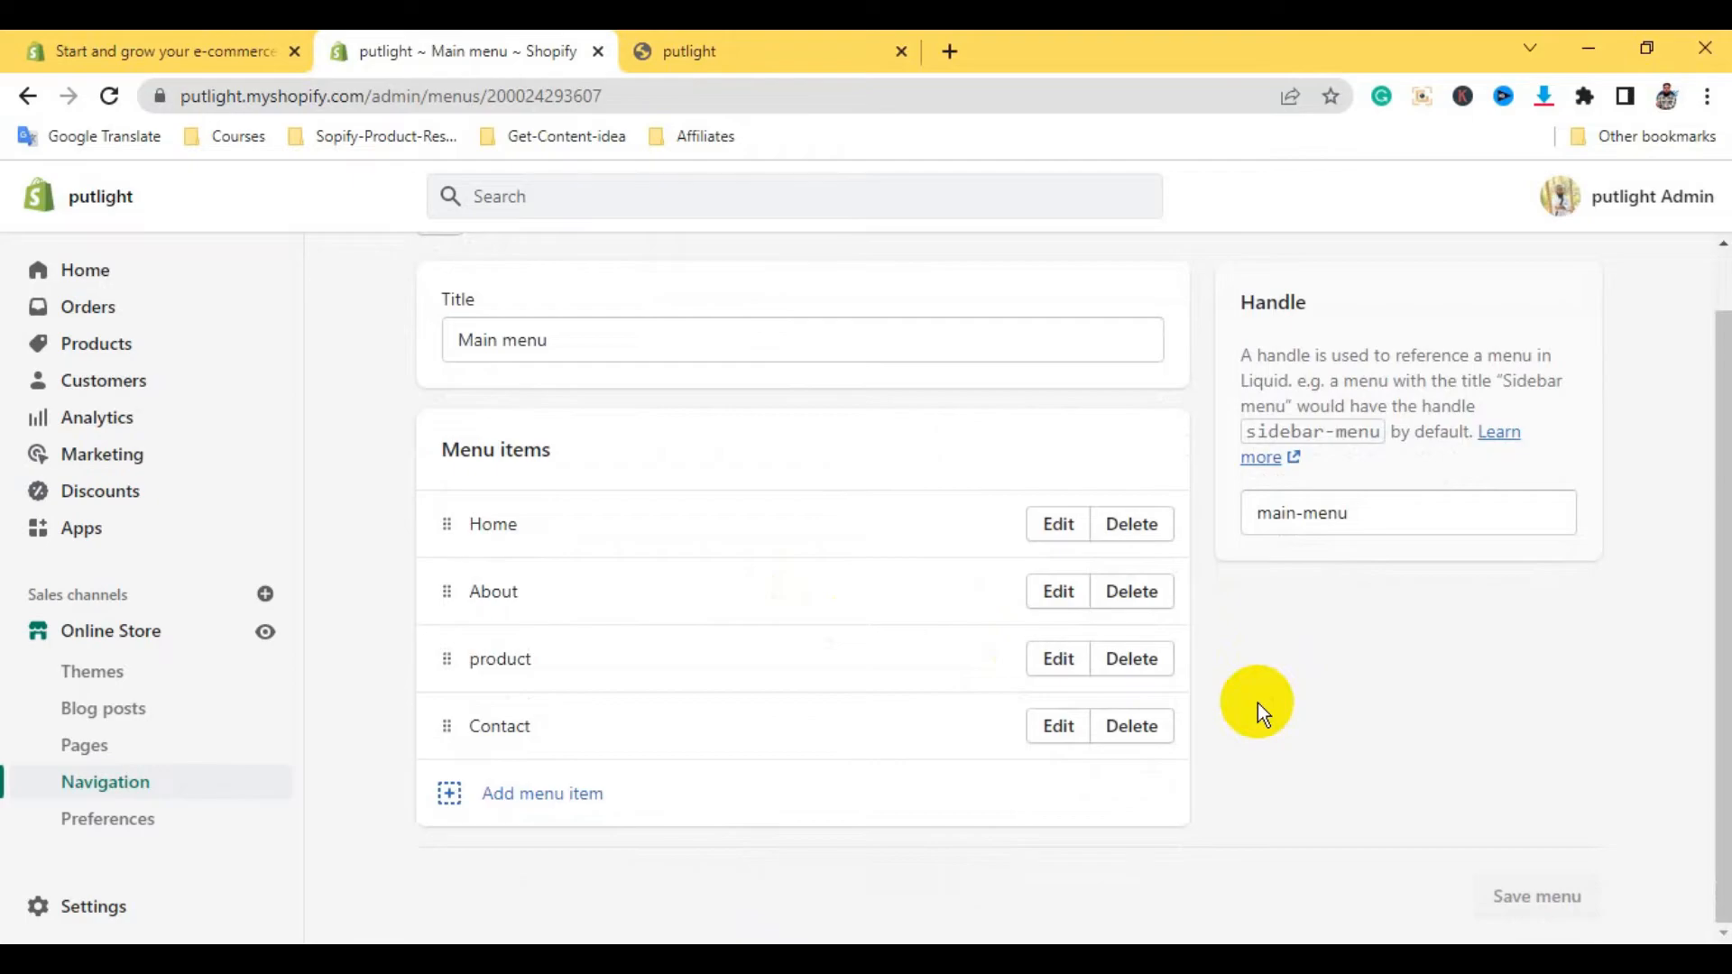
scroll(1257, 702, "up", 1)
left_click(686, 51)
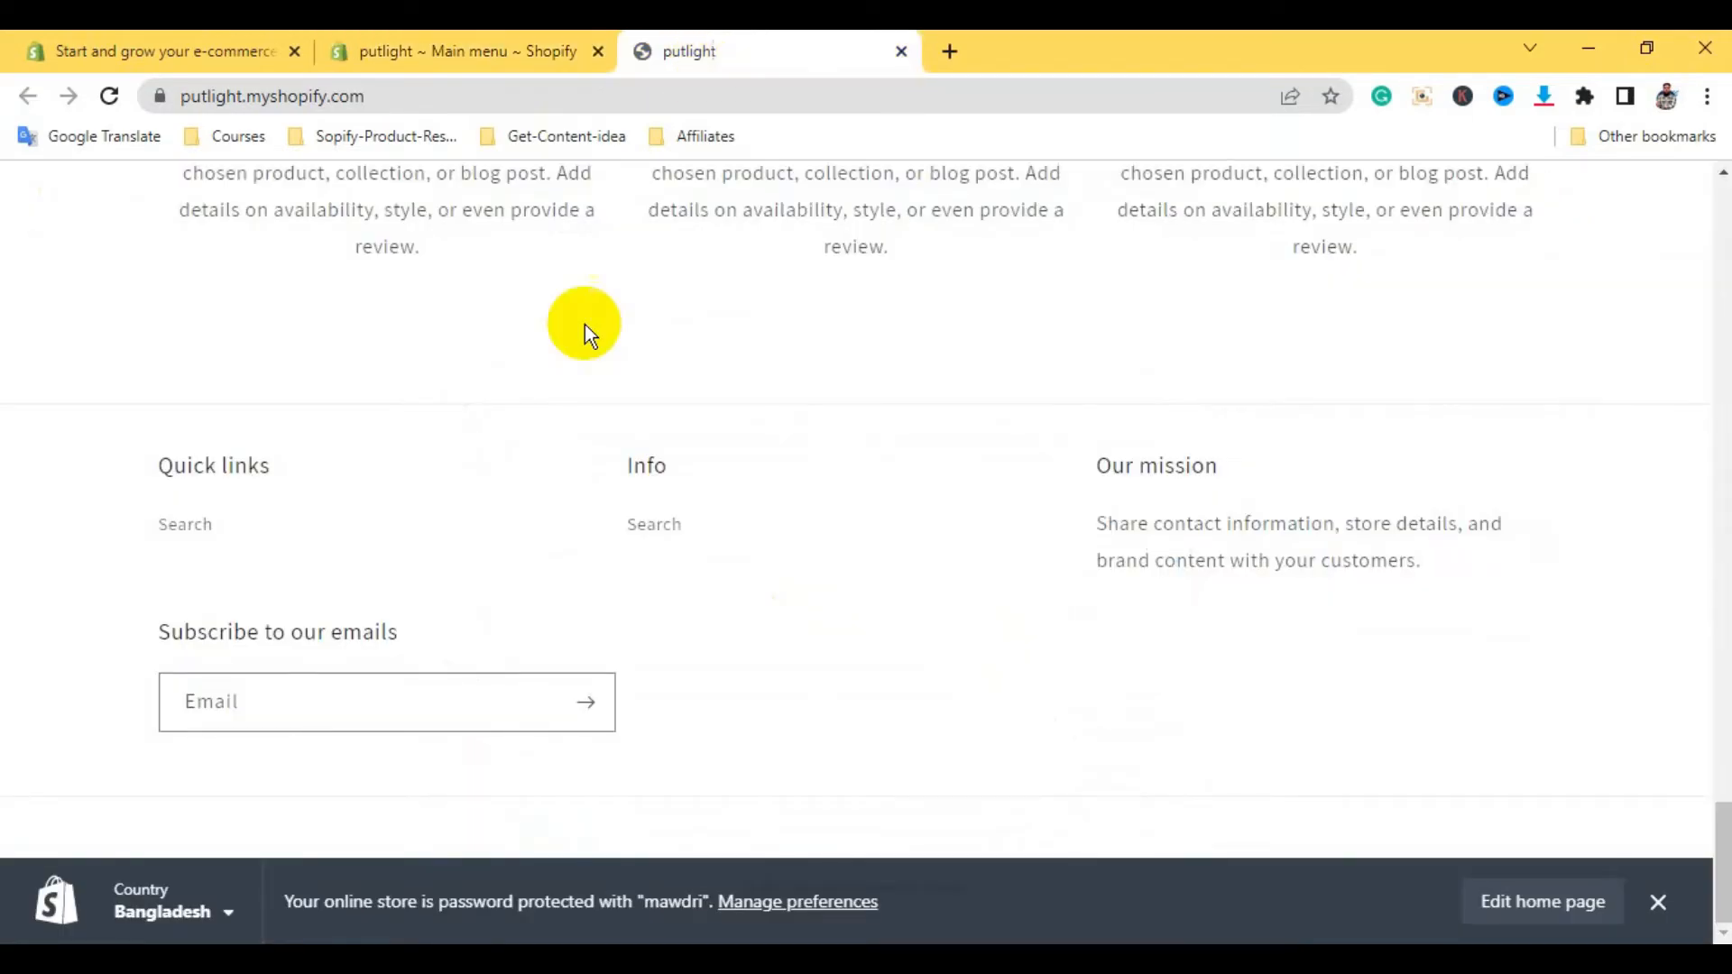
key("F5")
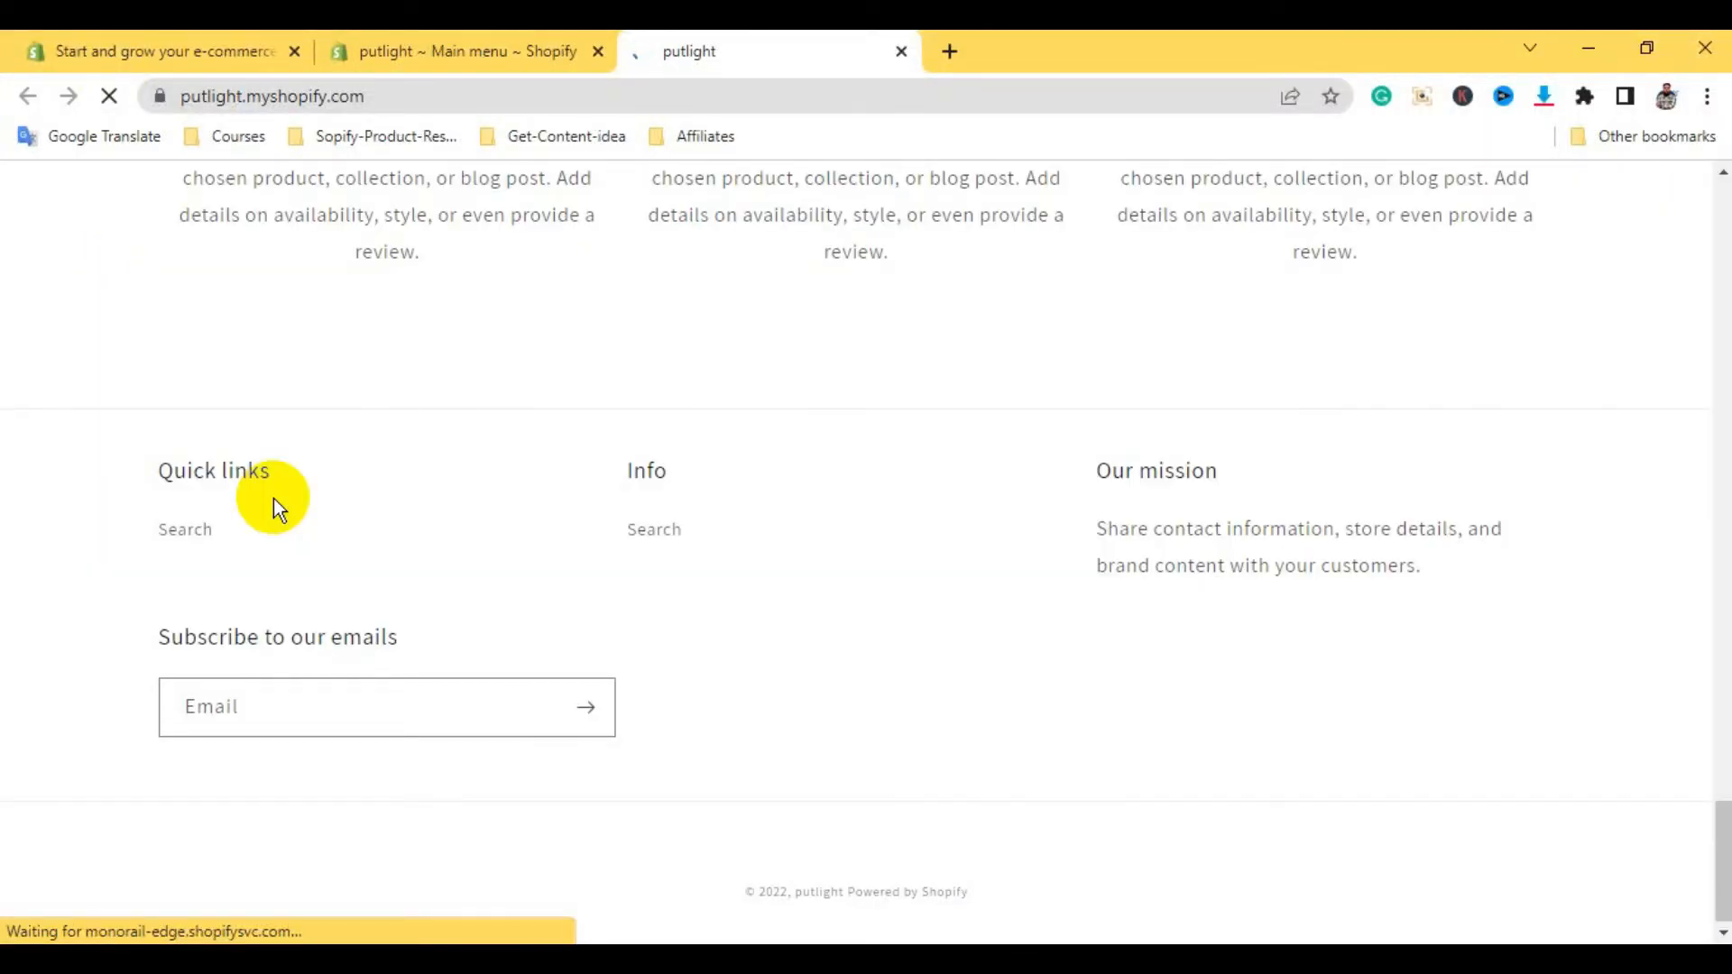
scroll(716, 663, "up", 2)
scroll(716, 662, "up", 20)
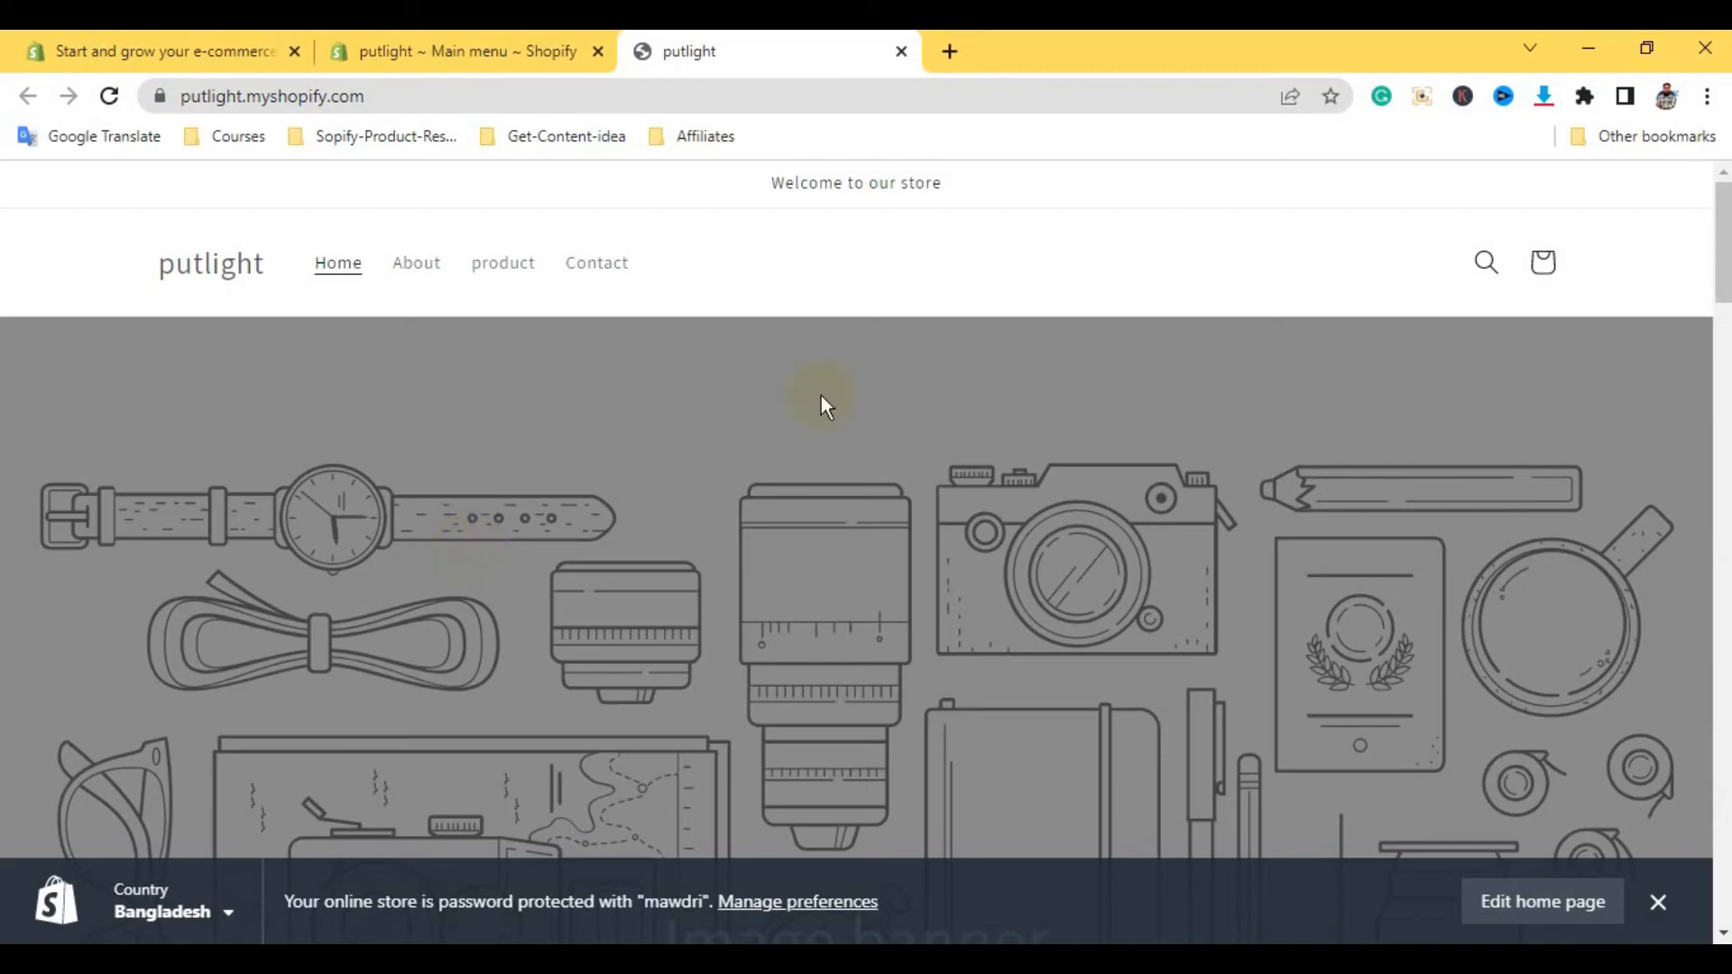
mouse_move(1721, 289)
left_mouse_down()
mouse_move(1724, 898)
mouse_move(1702, 263)
mouse_move(1708, 617)
mouse_move(1707, 291)
left_mouse_up()
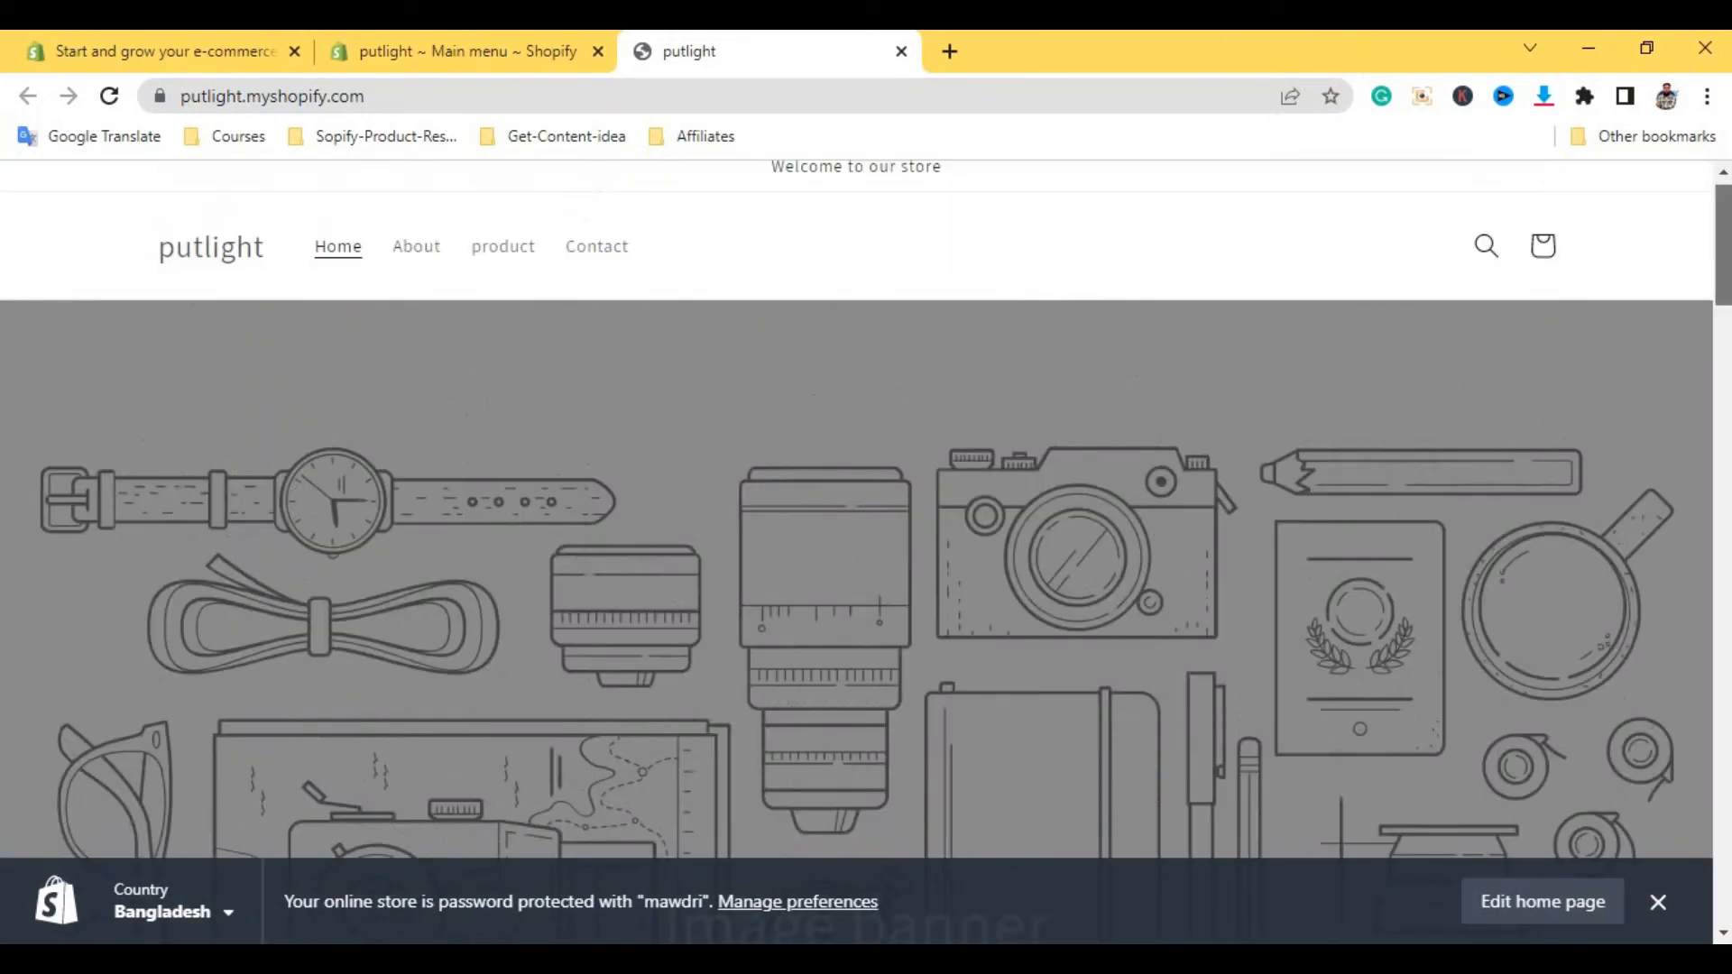